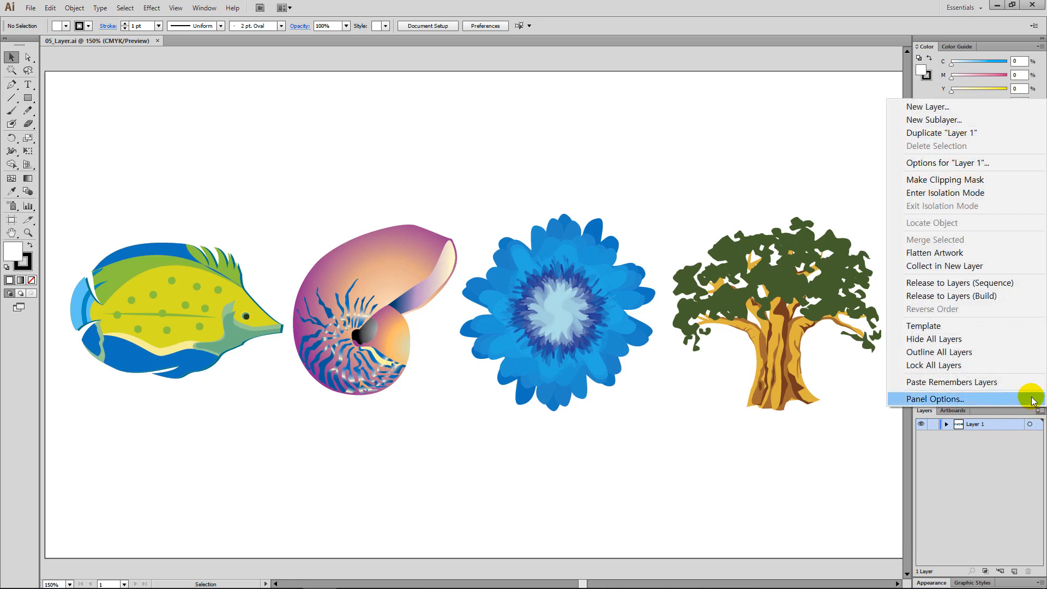
- Set a custom row size of 50 pixels in the Layers panel options
{"action": "left_click", "coordinate": [1033, 401]}
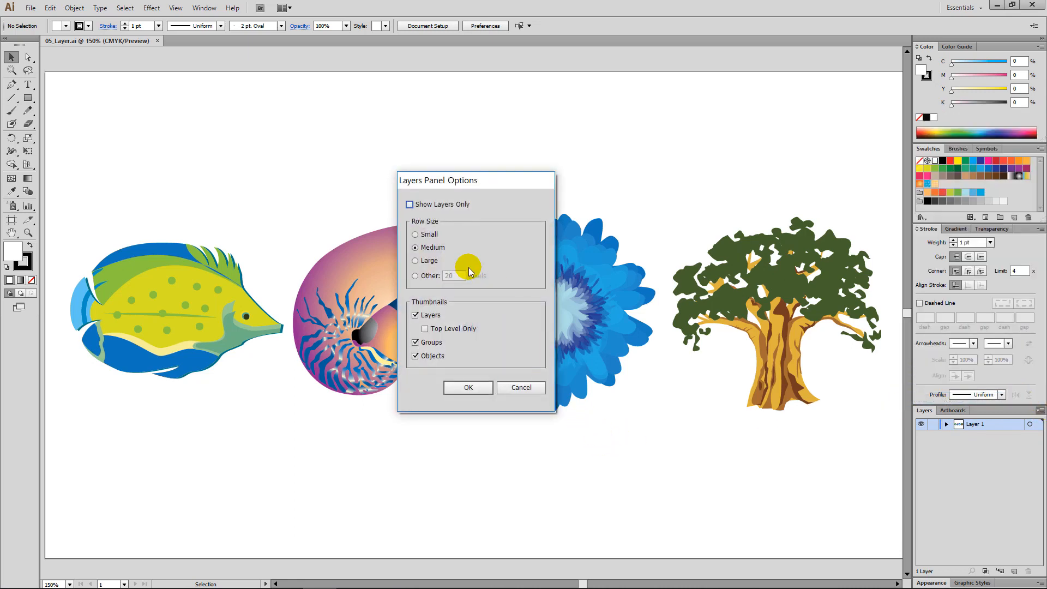
{"action": "left_click", "coordinate": [415, 262]}
{"action": "left_click", "coordinate": [415, 277]}
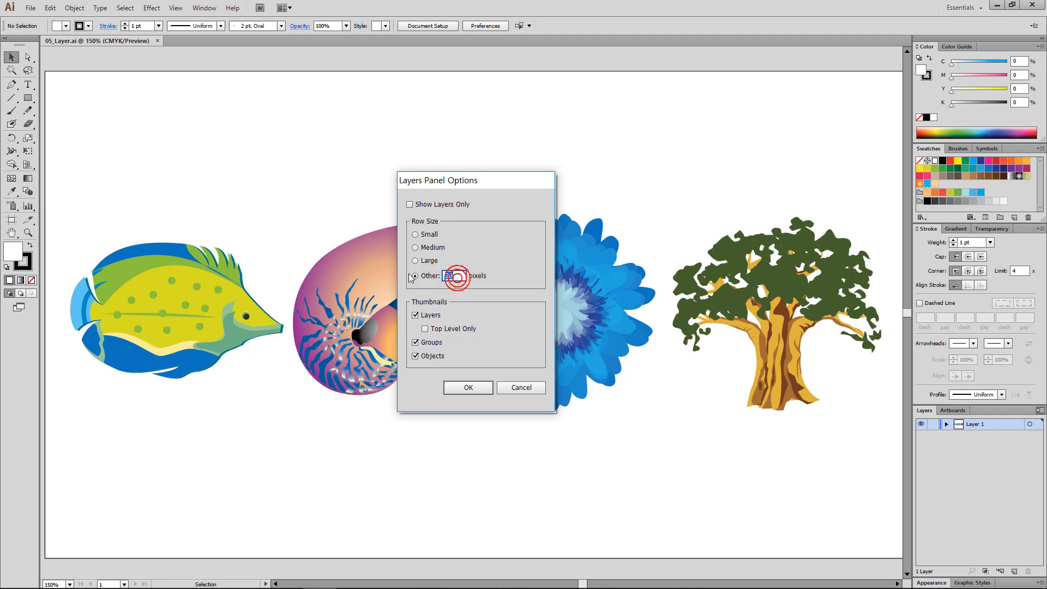
{"action": "type", "text": "50"}
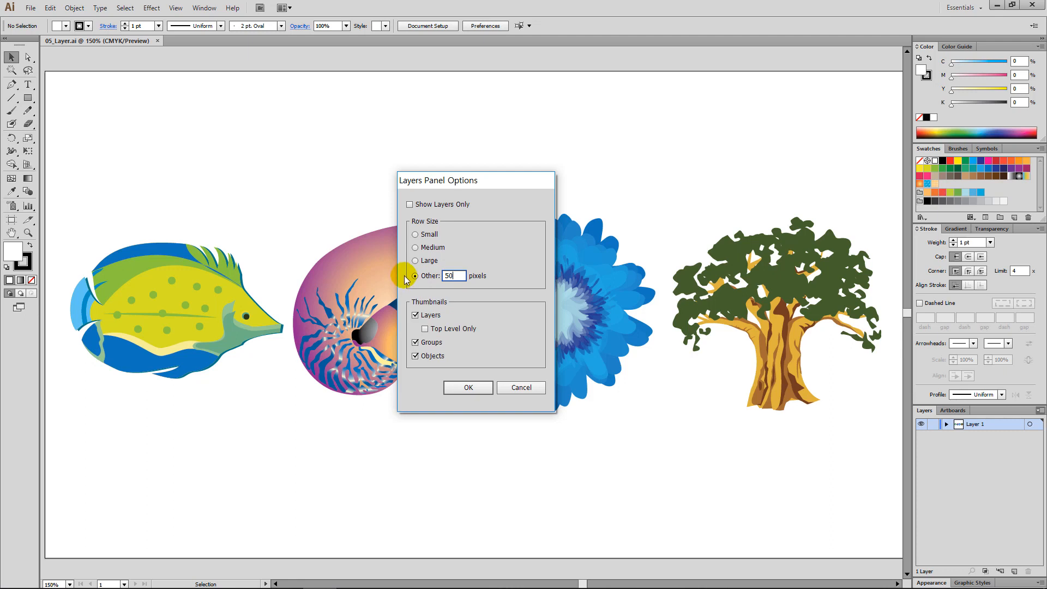
{"action": "left_click", "coordinate": [473, 387]}
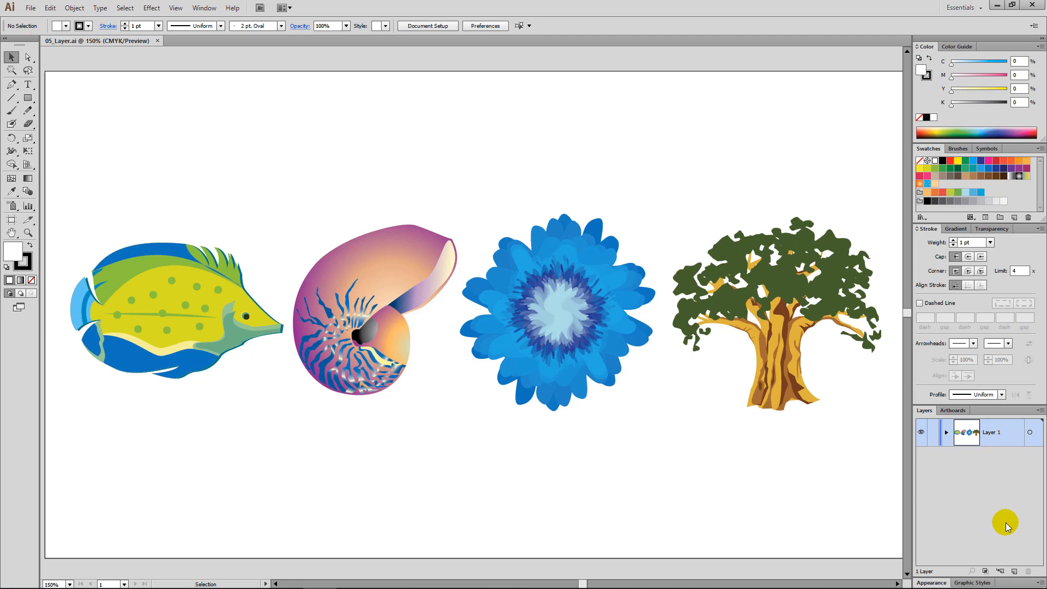
- Add four new empty layers above Layer 1
{"action": "left_click", "coordinate": [1014, 571]}
{"action": "left_click", "coordinate": [1014, 571]}
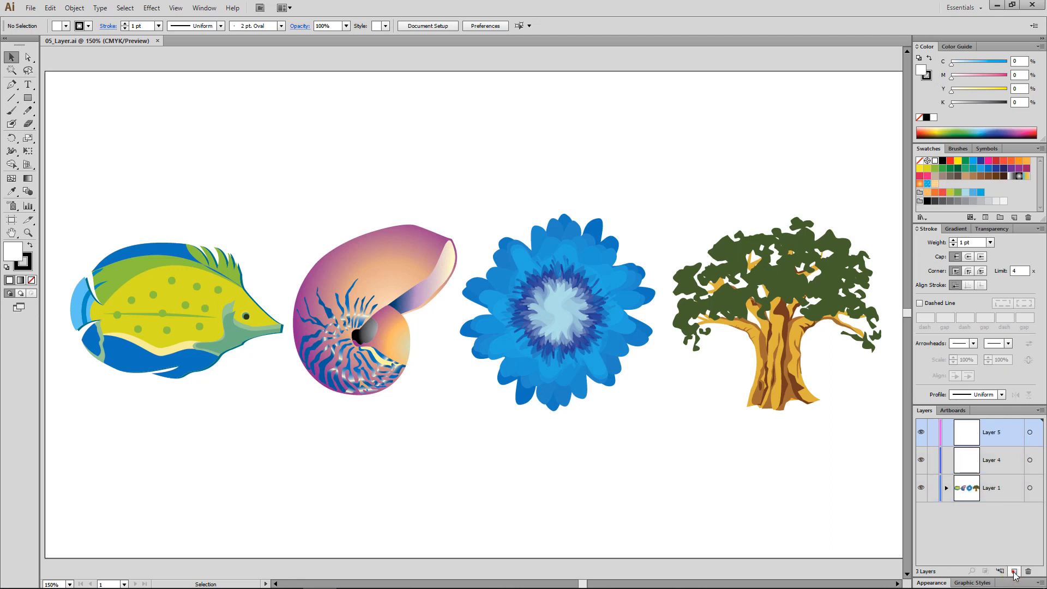
{"action": "left_click", "coordinate": [1014, 572]}
{"action": "left_click", "coordinate": [1014, 572]}
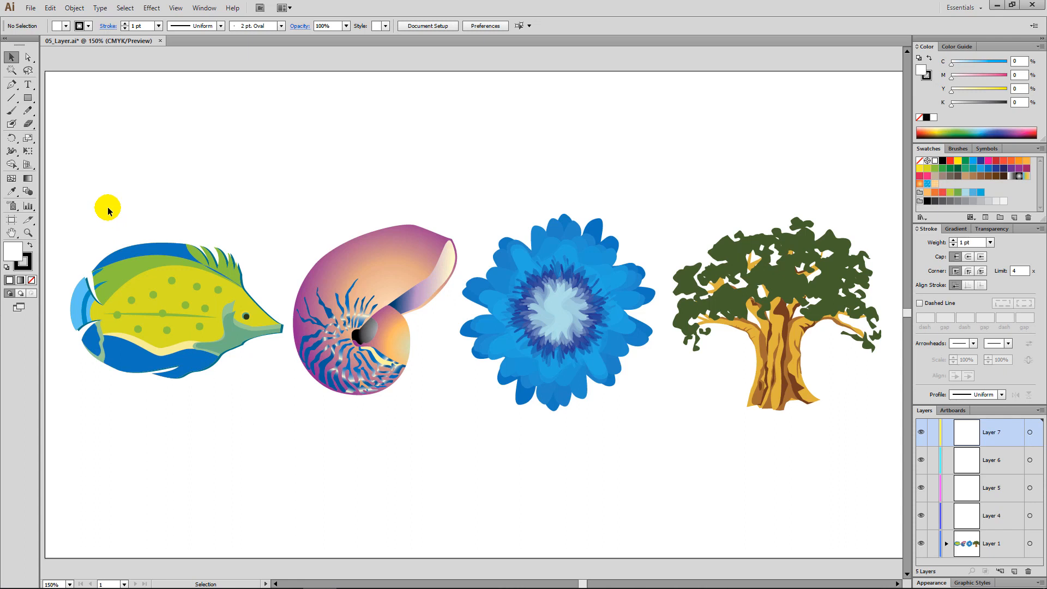
- Draw a rectangle about 14.1 × 2.9 cm above the artwork on Layer 7 and fill it with the M=90 Y=85 red-orange swatch
{"action": "left_click", "coordinate": [28, 99]}
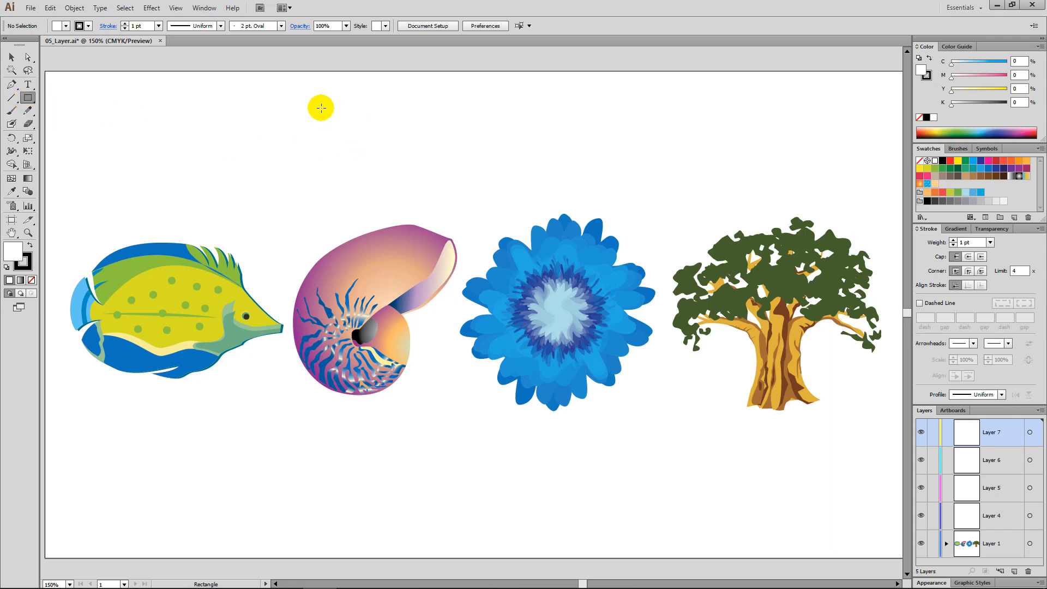
{"action": "left_click_drag", "start_coordinate": [321, 108], "coordinate": [649, 174]}
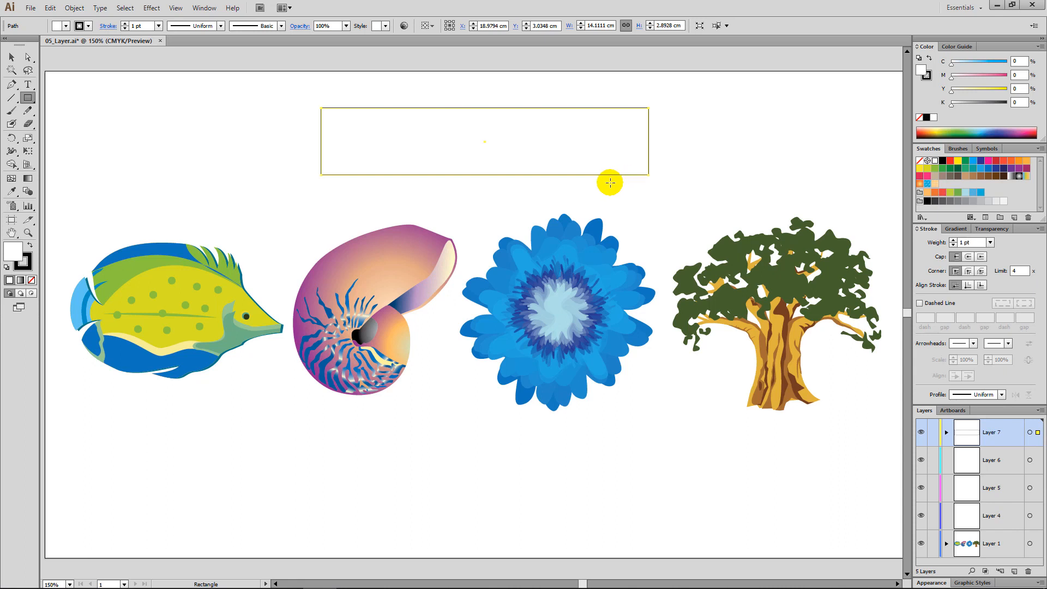
{"action": "left_click", "coordinate": [11, 254]}
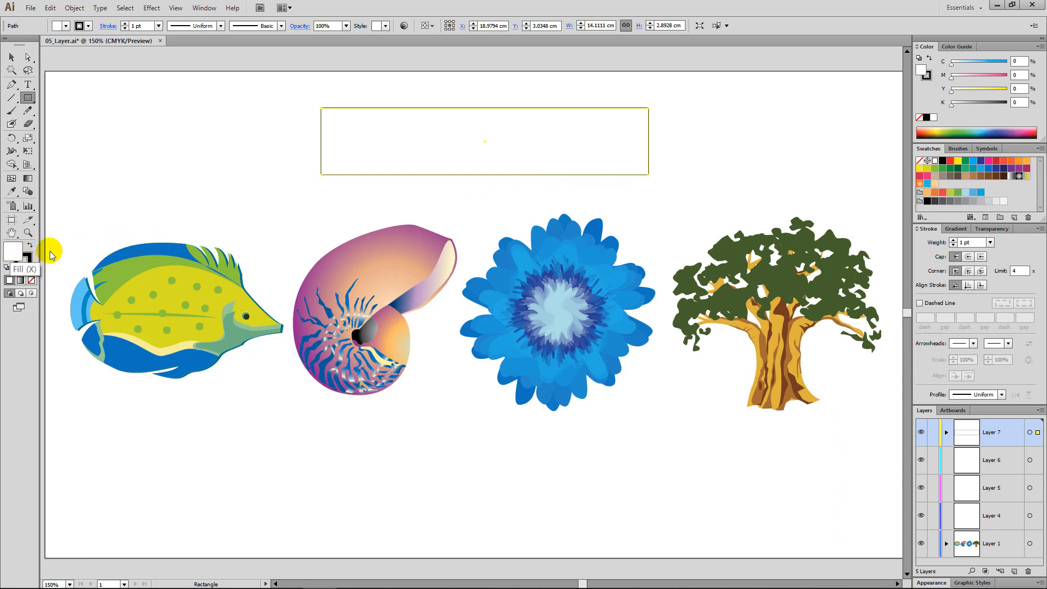
{"action": "left_click", "coordinate": [1004, 161]}
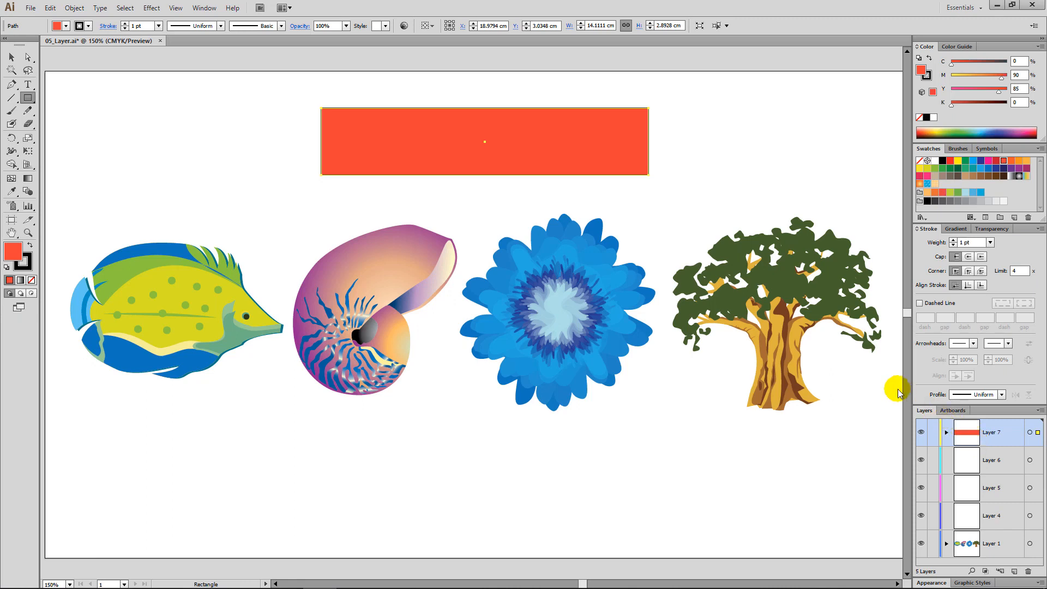
- Delete the red-orange rectangle and undo the deletion
{"action": "key", "text": "Delete"}
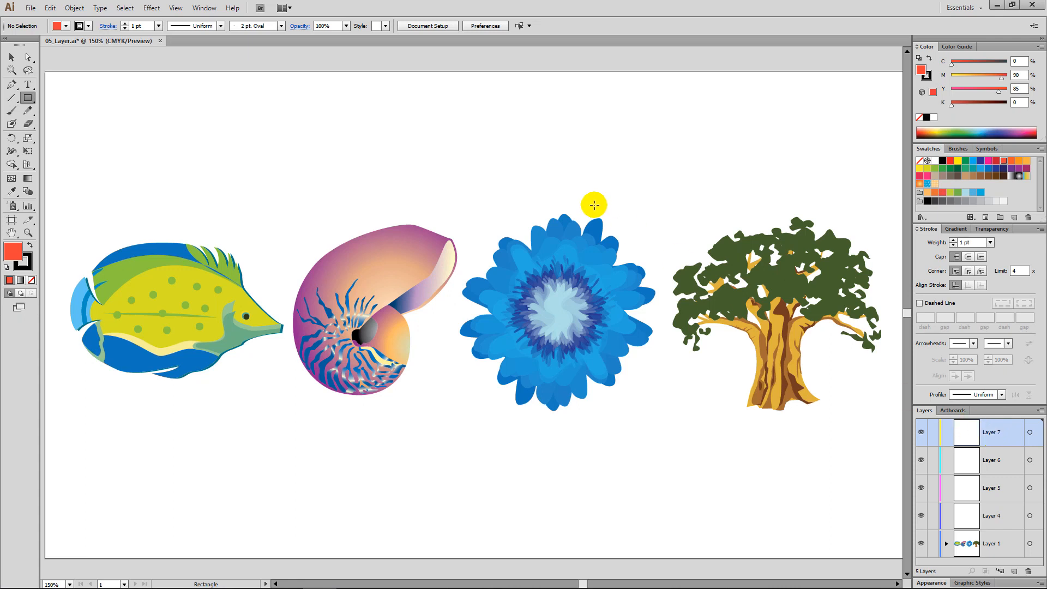
{"action": "key", "text": "ctrl+z"}
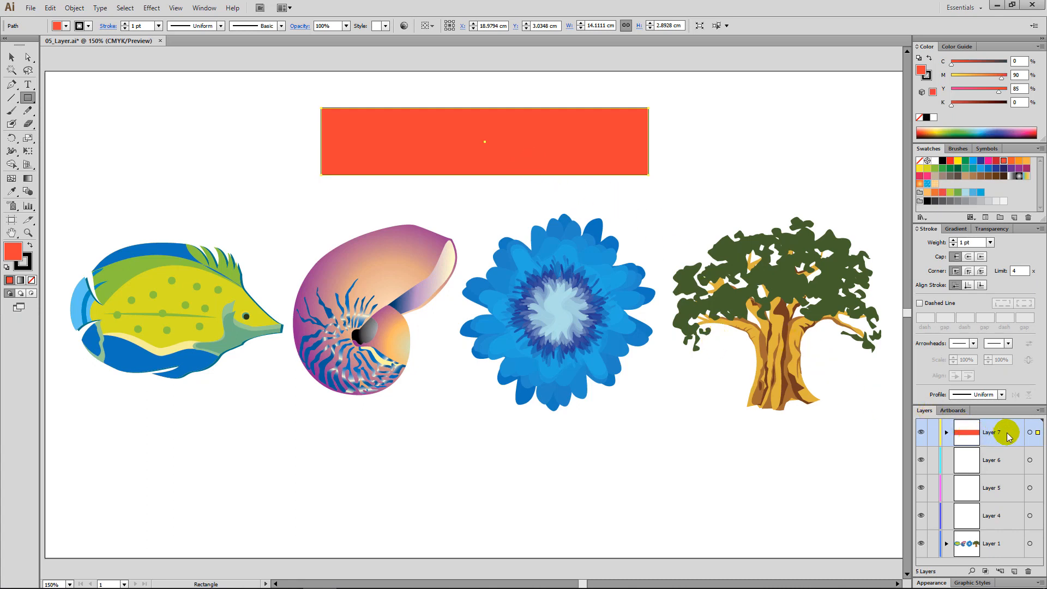
- Delete Layer 7 together with the rectangle it contains
{"action": "left_click", "coordinate": [1029, 574]}
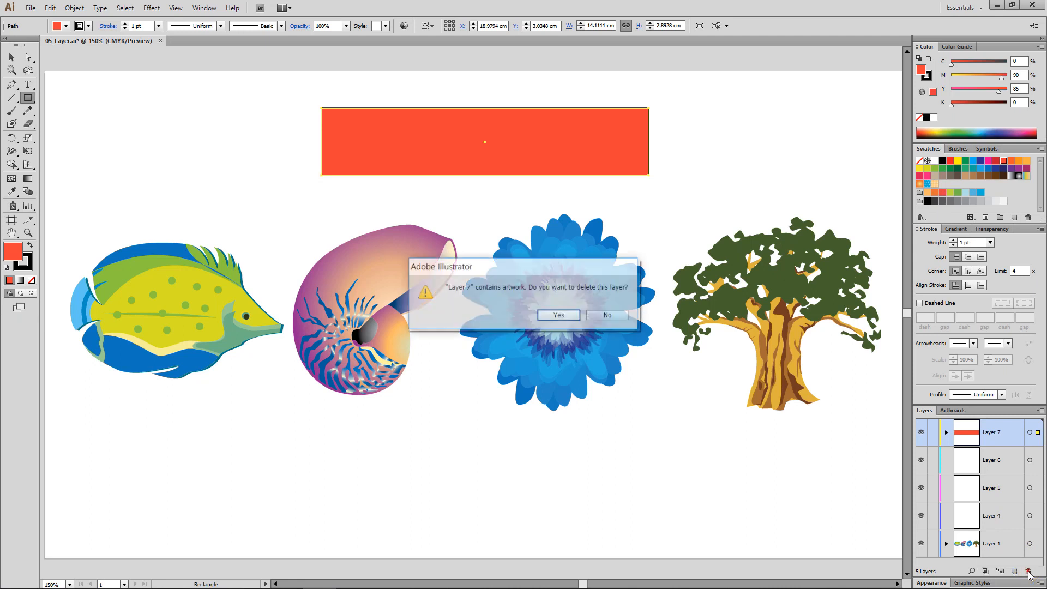
{"action": "left_click_drag", "start_coordinate": [516, 250], "coordinate": [496, 200]}
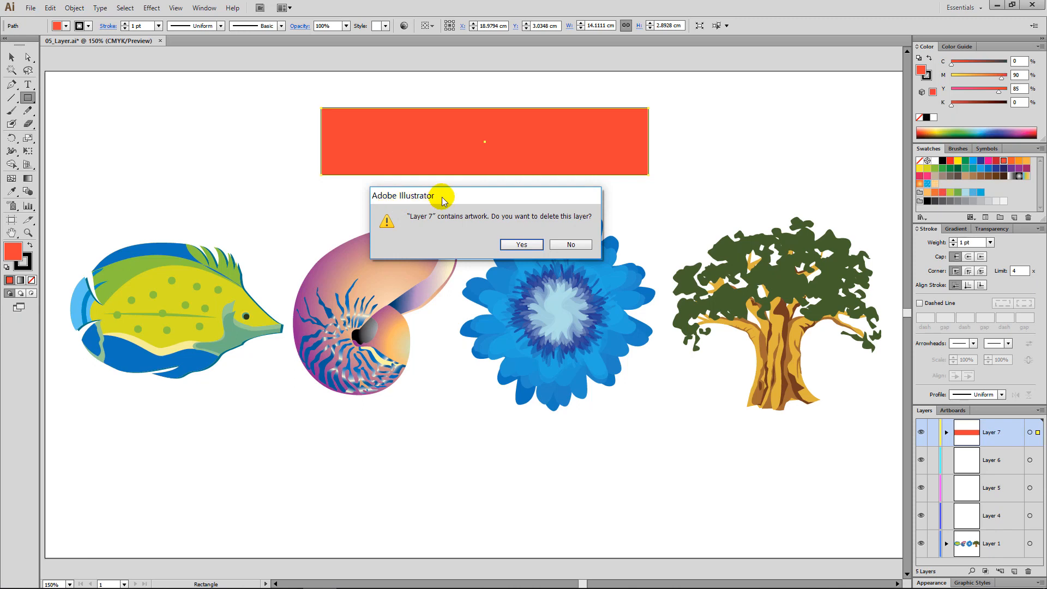
{"action": "left_click", "coordinate": [524, 247]}
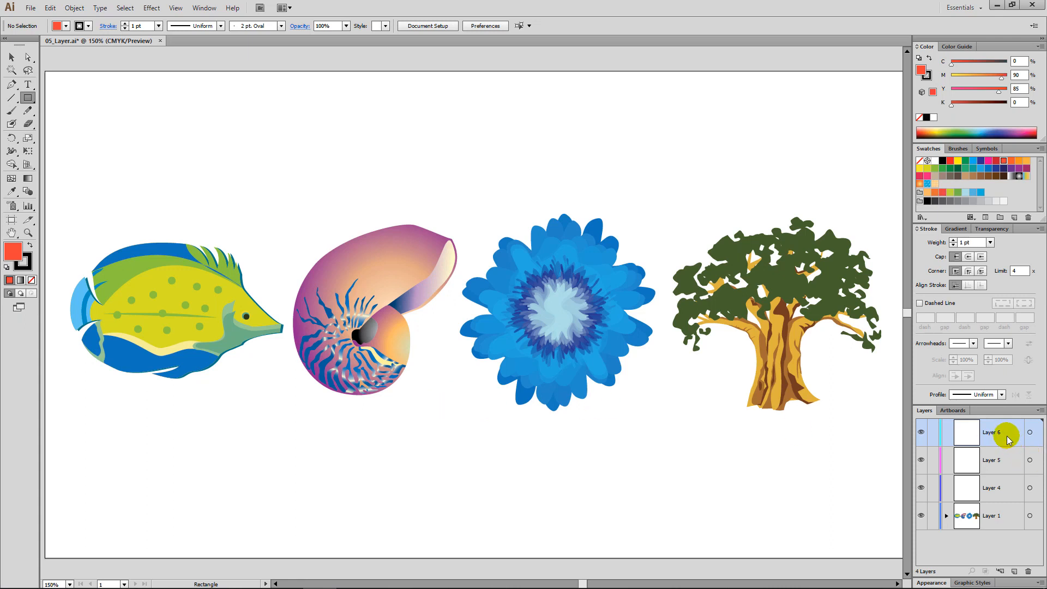
- Rename Layer 6 as 물고기 and set its layer color to Orange
{"action": "left_click", "coordinate": [12, 58]}
{"action": "left_click", "coordinate": [144, 120]}
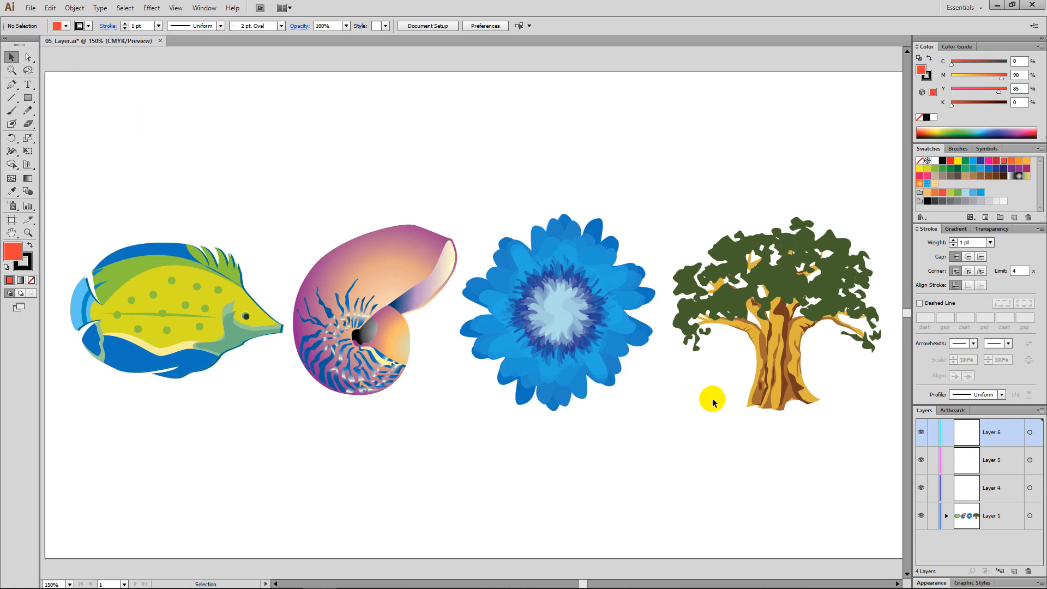
{"action": "double_click", "coordinate": [1010, 437]}
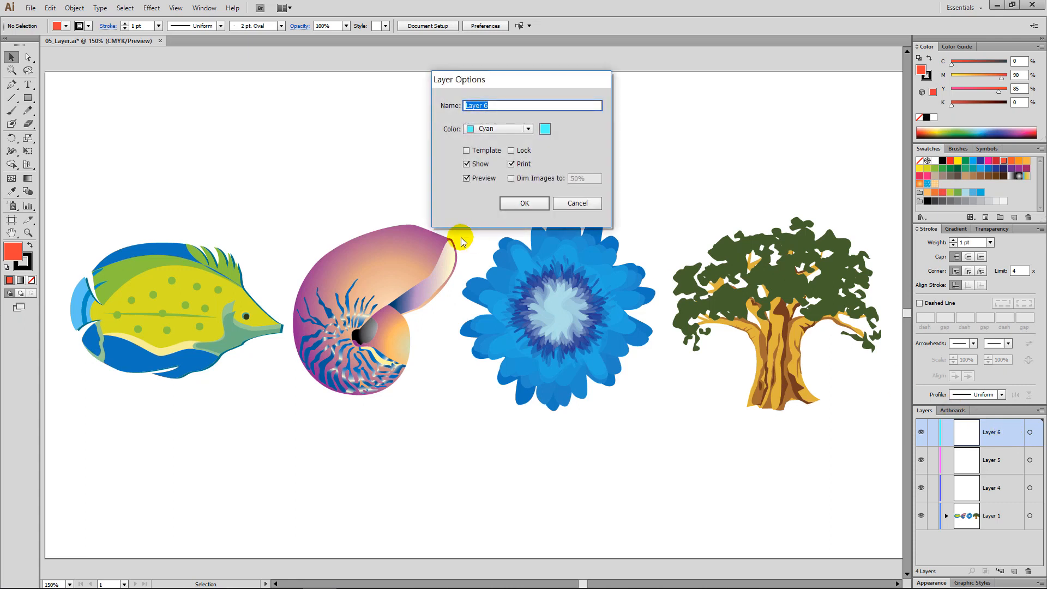
{"action": "left_click_drag", "start_coordinate": [521, 82], "coordinate": [460, 188]}
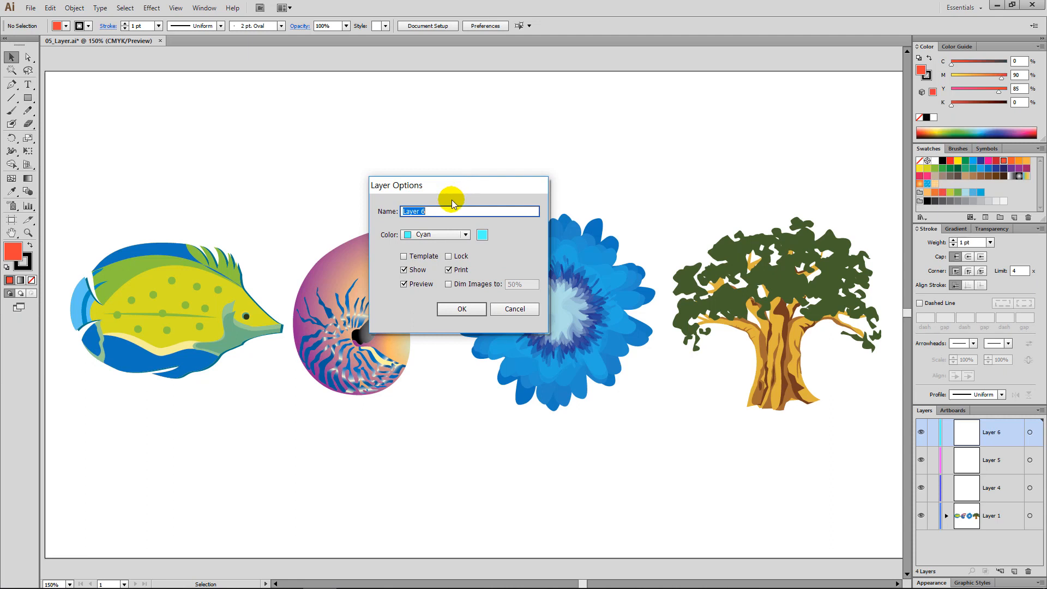
{"action": "type", "text": "ㅁㅜㄹㄱㅗㄱㅣ"}
{"action": "left_click", "coordinate": [465, 234]}
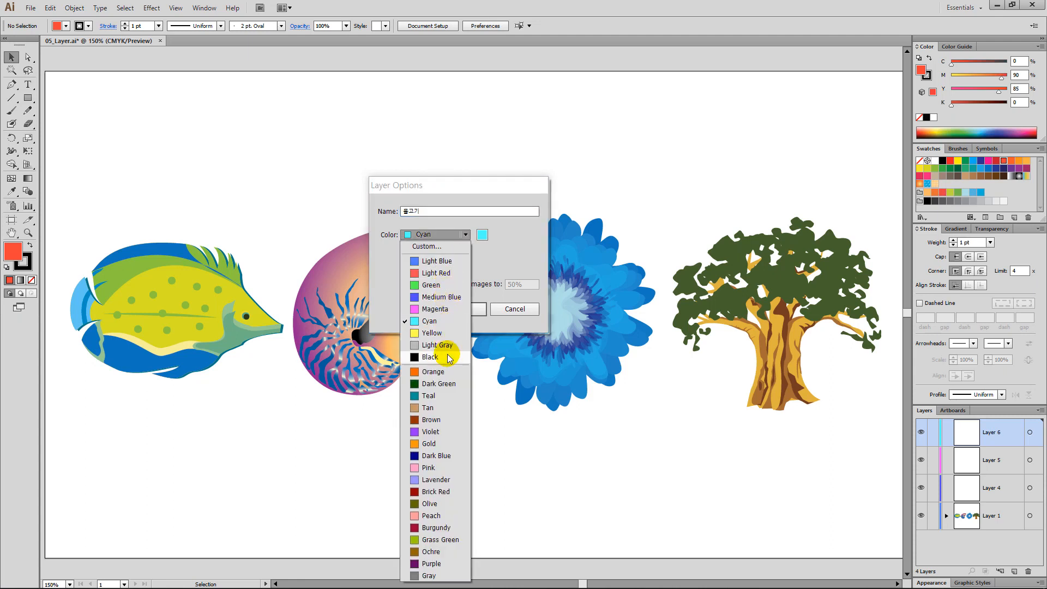
{"action": "left_click", "coordinate": [449, 371]}
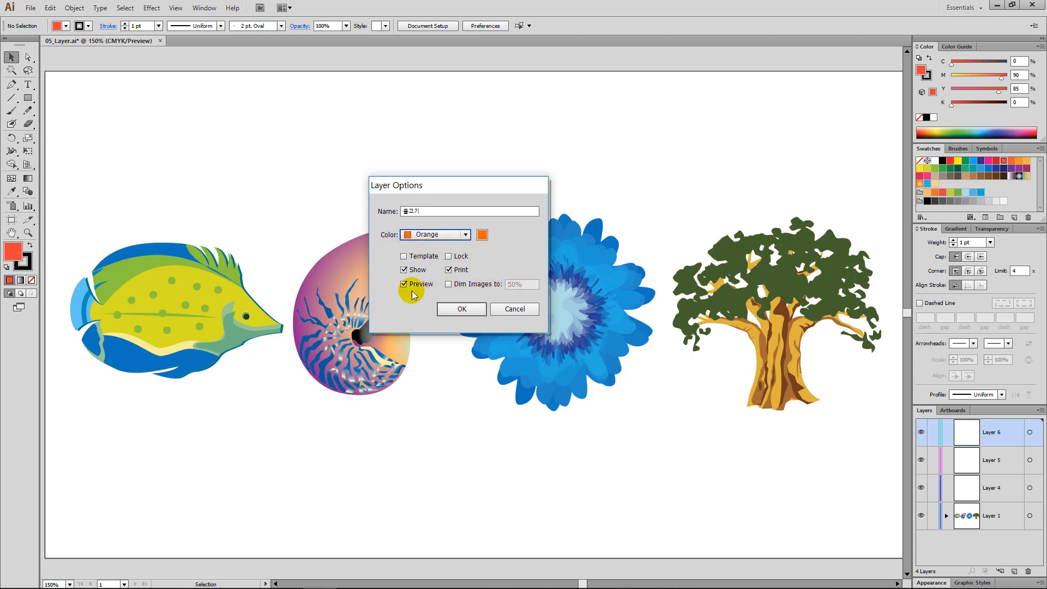
- Try out the Template, Lock, Show, Print and Preview options of the 물고기 layer, returning each to its original setting
{"action": "left_click", "coordinate": [404, 256]}
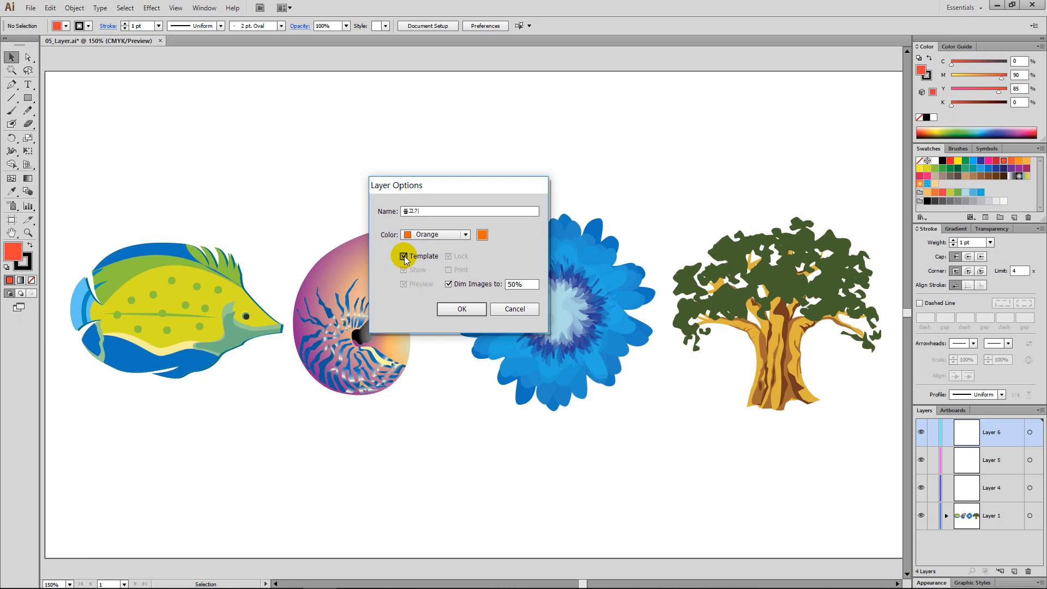
{"action": "left_click", "coordinate": [405, 256]}
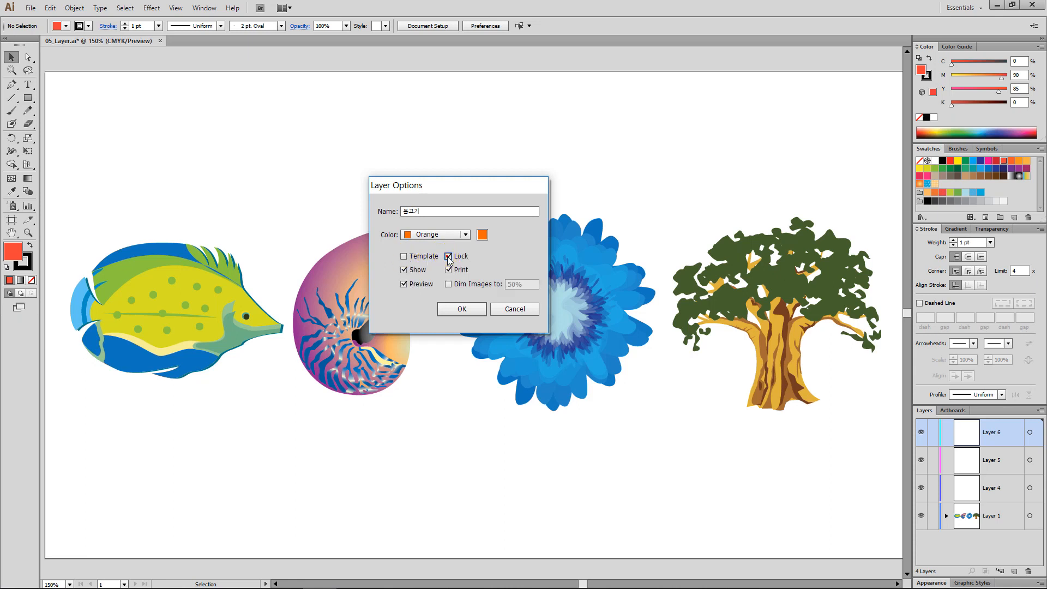
{"action": "left_click", "coordinate": [448, 256]}
{"action": "left_click", "coordinate": [449, 257]}
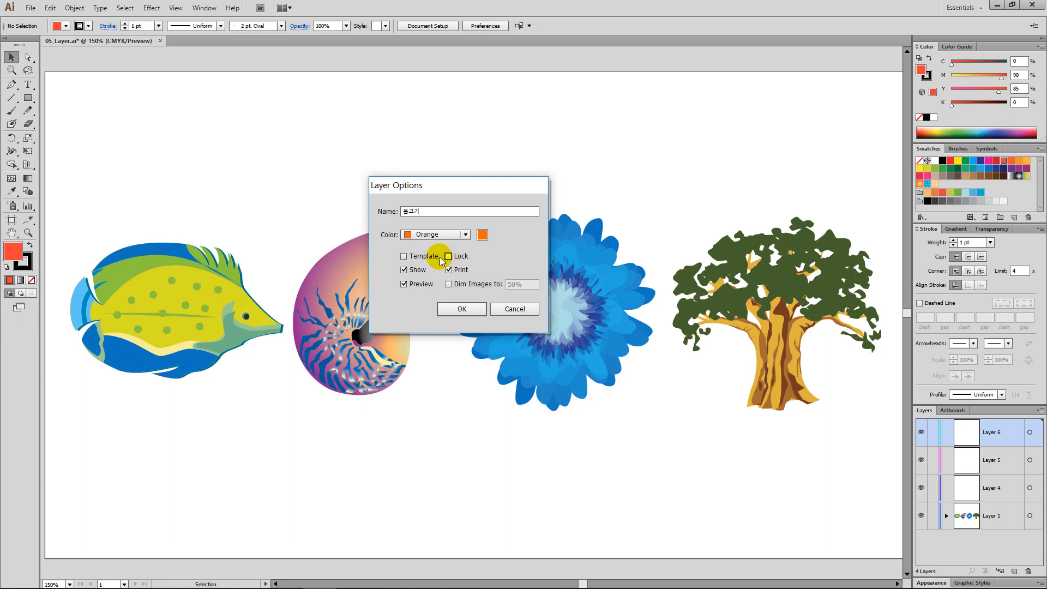
{"action": "left_click", "coordinate": [404, 271]}
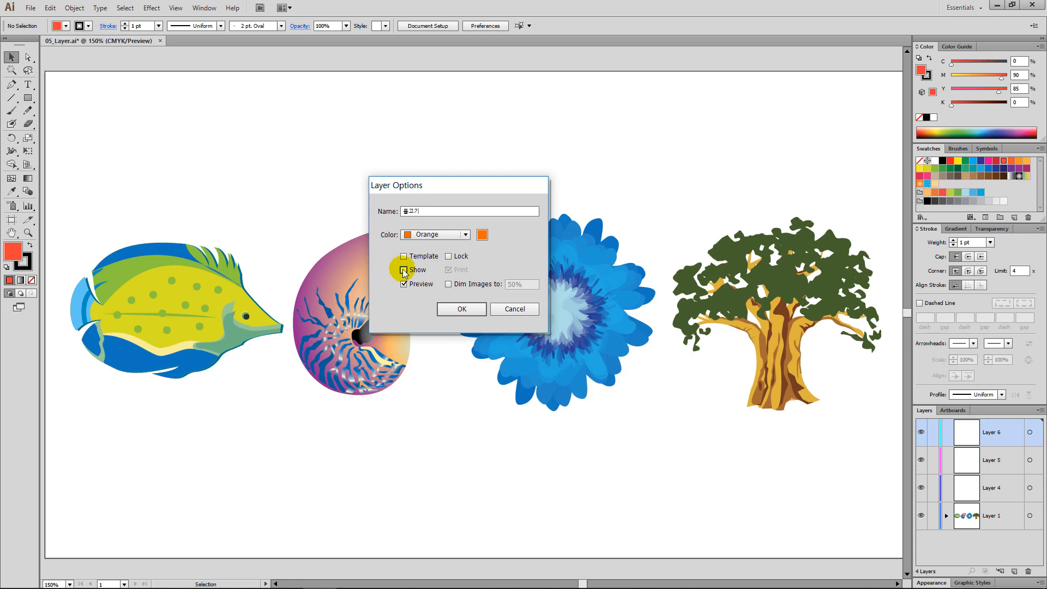
{"action": "left_click", "coordinate": [404, 270]}
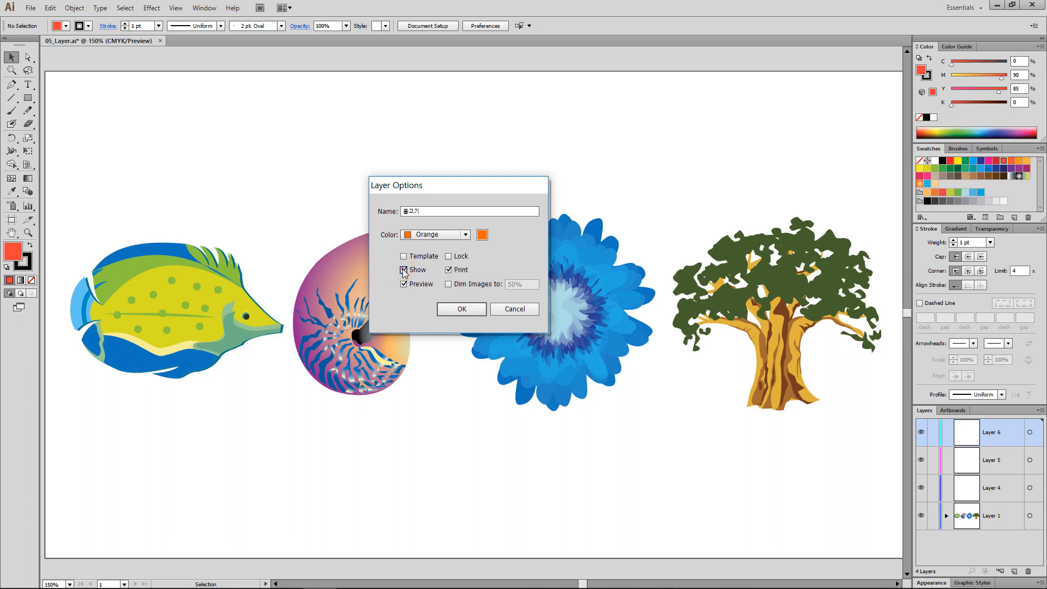
{"action": "left_click", "coordinate": [448, 269]}
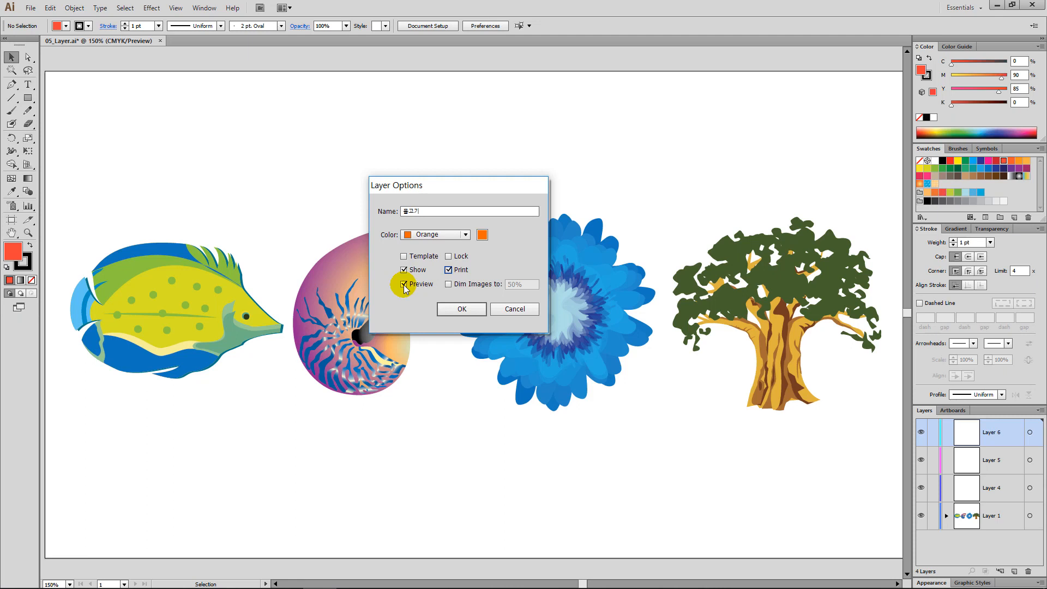
{"action": "left_click", "coordinate": [403, 284]}
{"action": "left_click", "coordinate": [404, 285]}
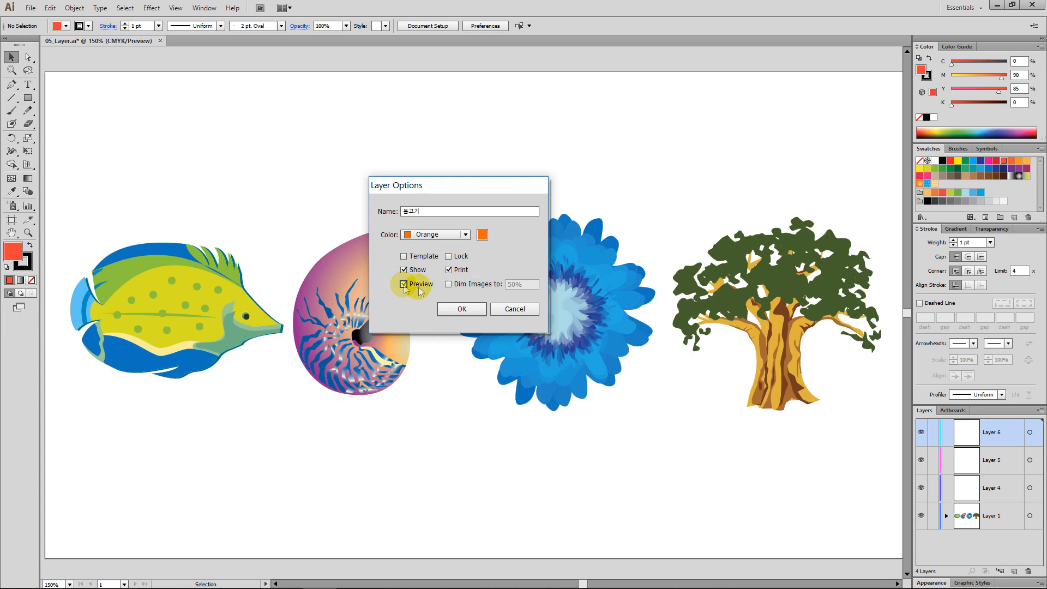
- Try image dimming at 90% for the 물고기 layer, turn dimming off again and apply the layer options
{"action": "left_click", "coordinate": [448, 284]}
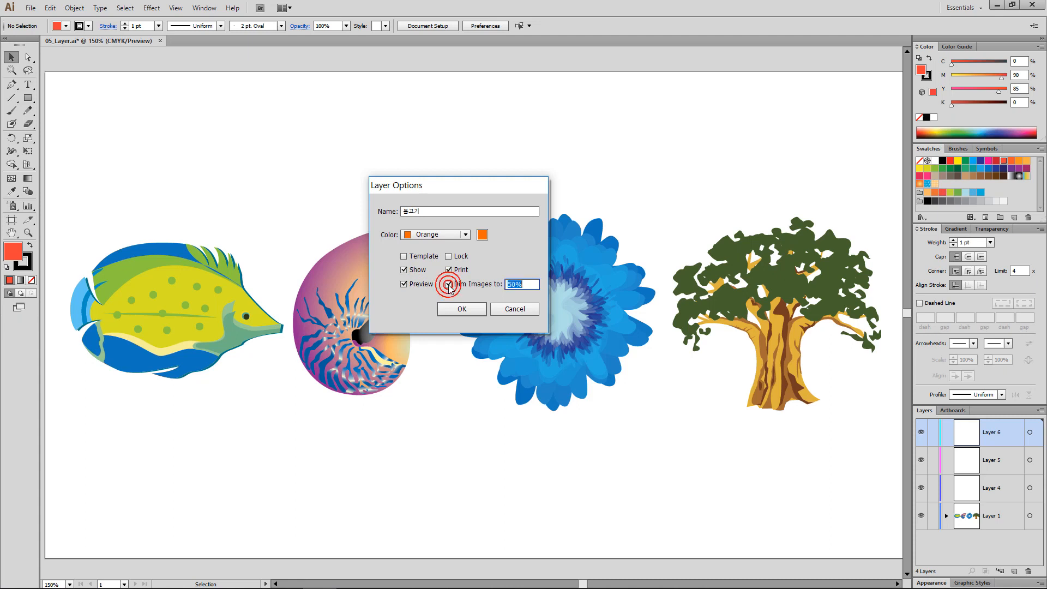
{"action": "left_click", "coordinate": [514, 284]}
{"action": "type", "text": "1"}
{"action": "key", "text": "BackSpace"}
{"action": "type", "text": "9"}
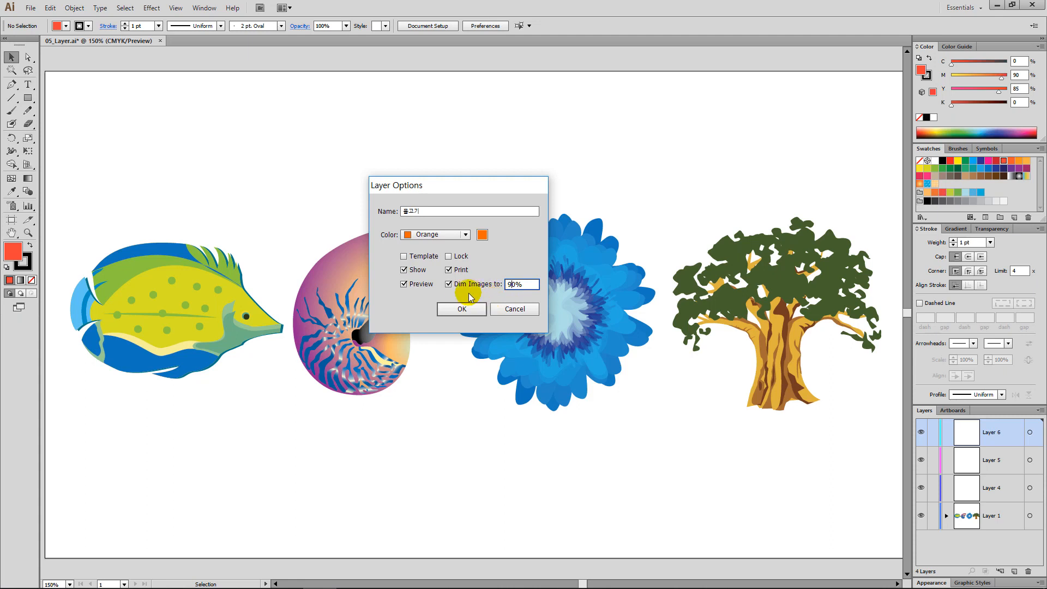
{"action": "left_click", "coordinate": [449, 284]}
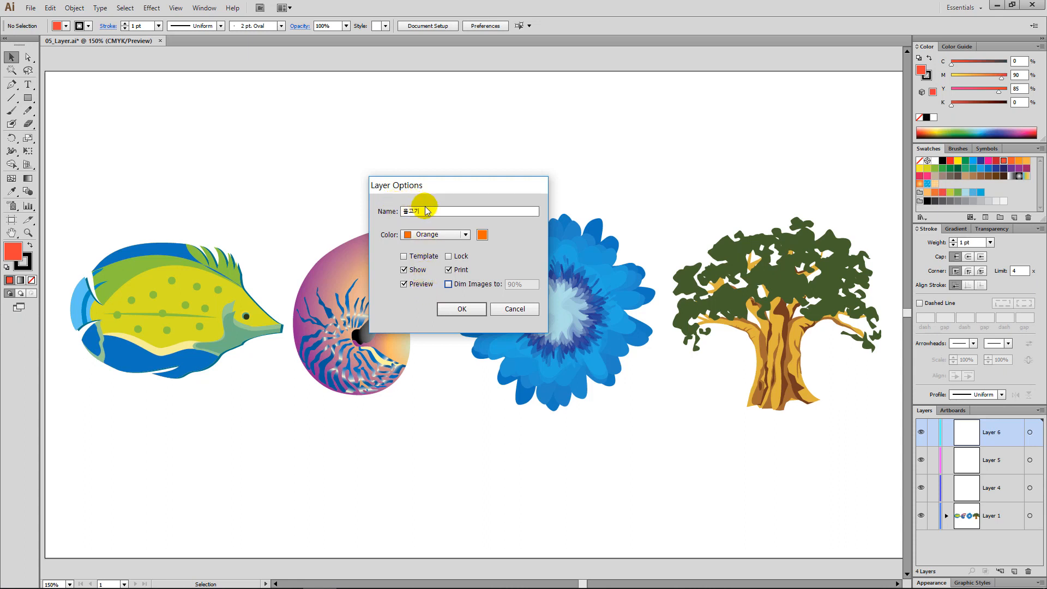
{"action": "left_click", "coordinate": [463, 309]}
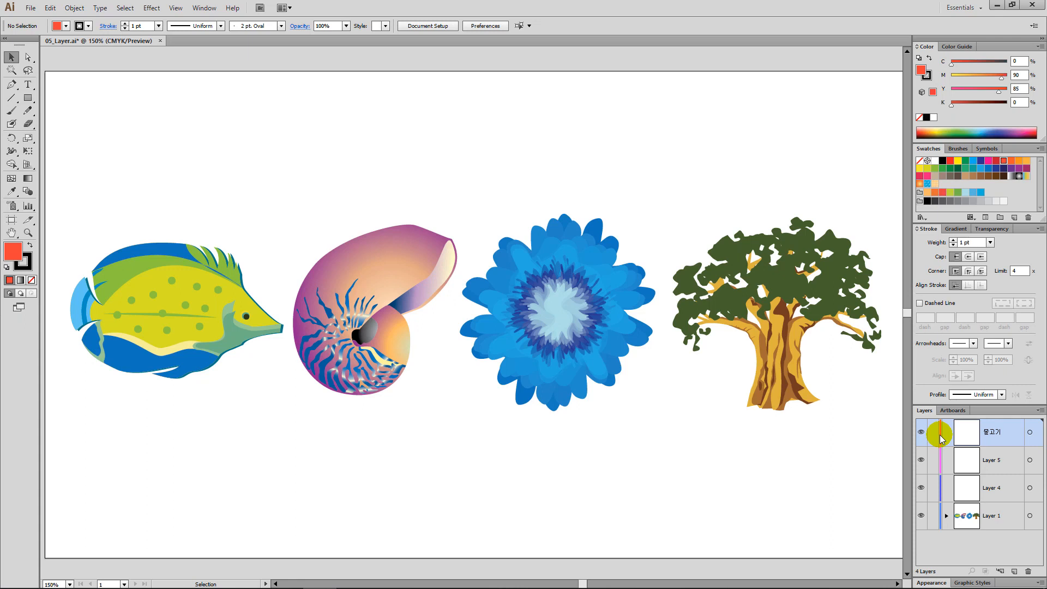
- Rename Layer 5 as 조개 and Layer 4 as 꽃
{"action": "double_click", "coordinate": [990, 462]}
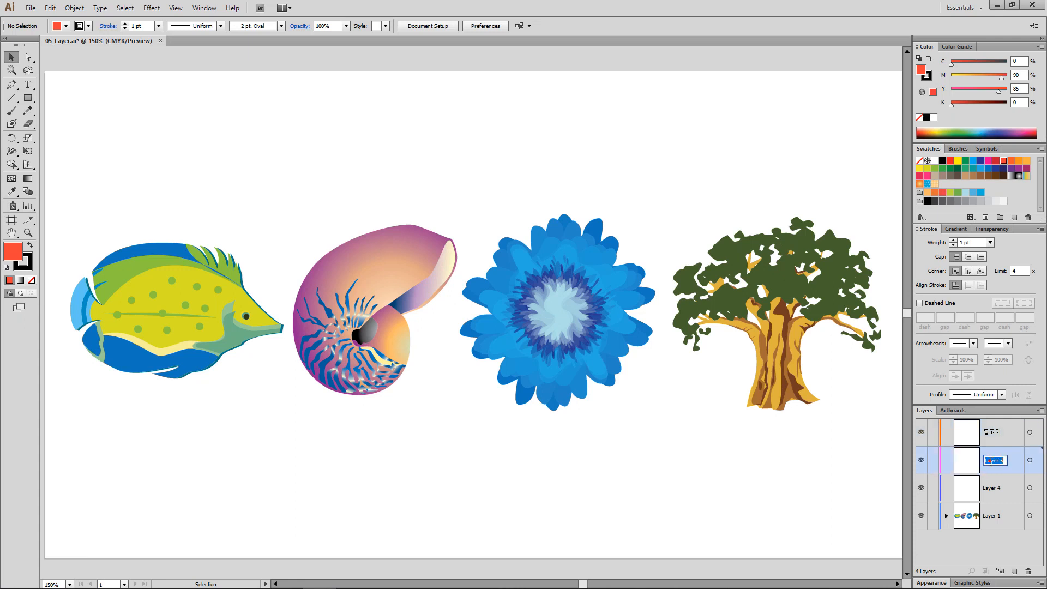
{"action": "type", "text": "조개"}
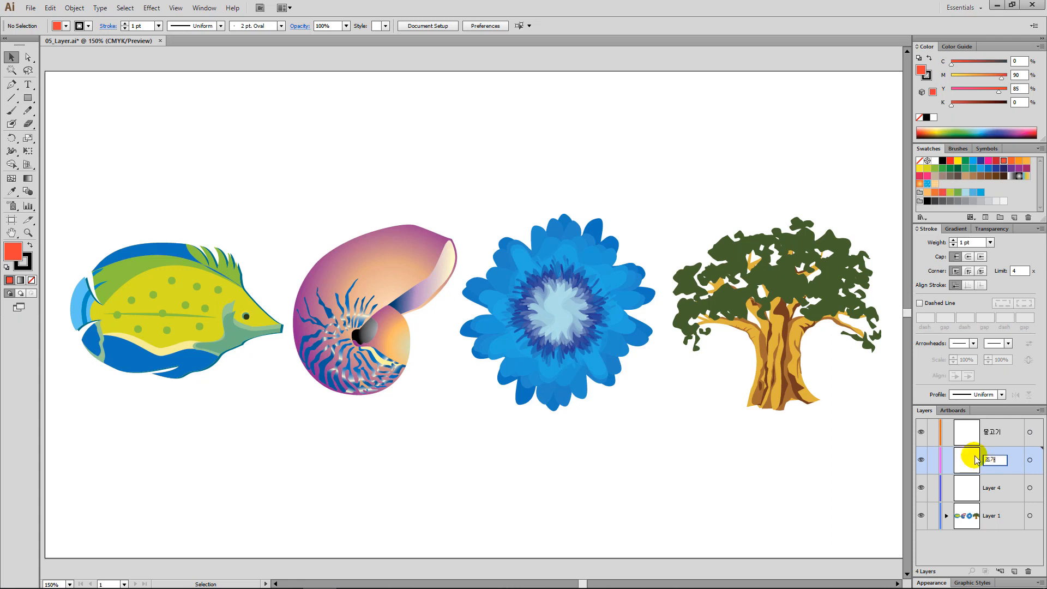
{"action": "key", "text": "Return"}
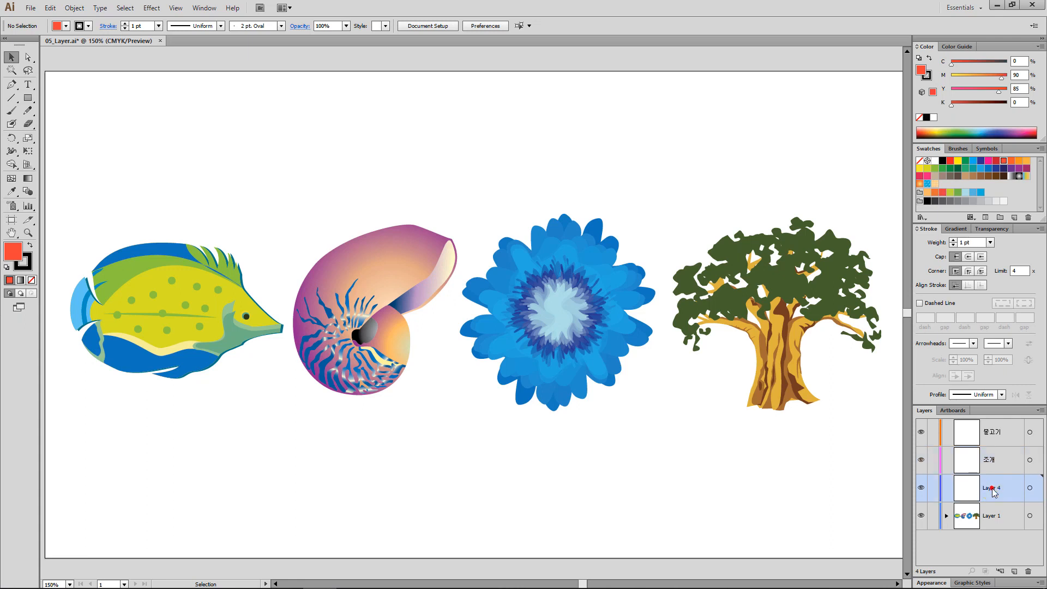
{"action": "double_click", "coordinate": [992, 490]}
{"action": "type", "text": "ㄲ"}
{"action": "key", "text": "Return"}
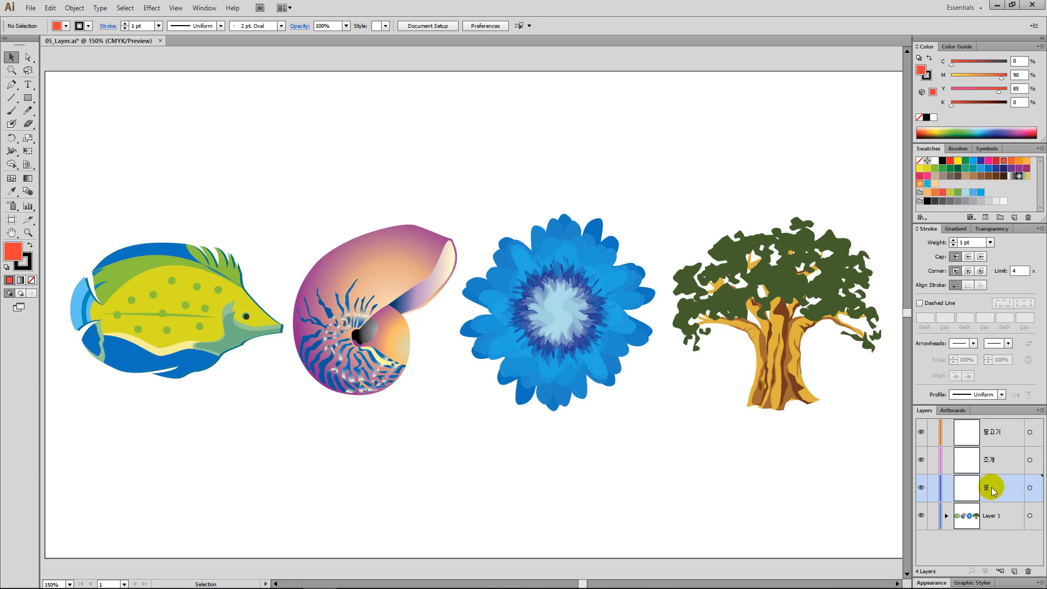
- Rename Layer 1 as 나무
{"action": "double_click", "coordinate": [992, 517]}
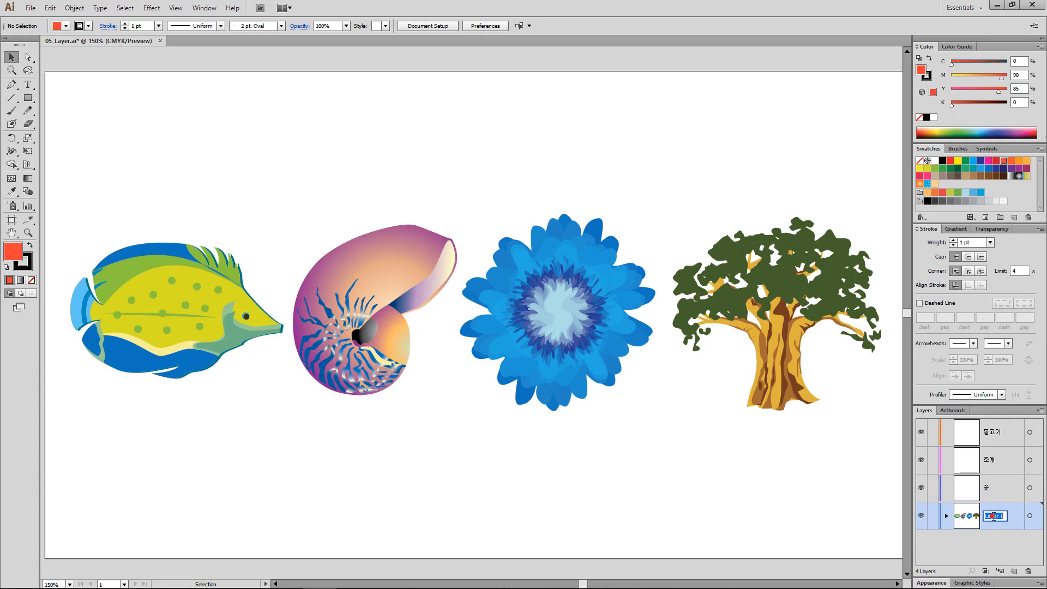
{"action": "type", "text": "ㄴ"}
{"action": "type", "text": "무"}
{"action": "key", "text": "Return"}
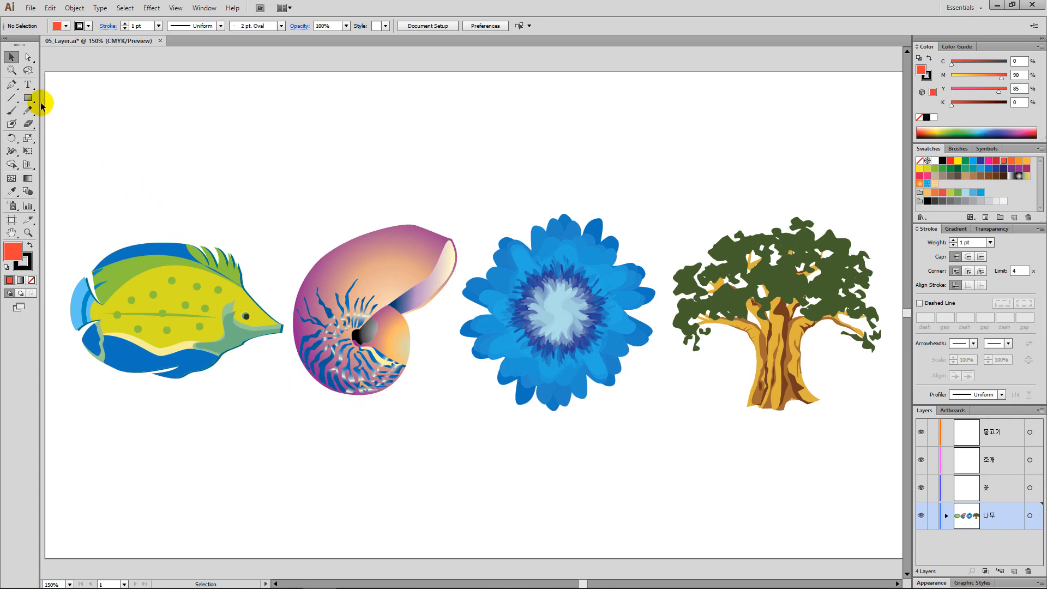
- Cut the fish artwork from the 나무 layer and paste it in front on the 물고기 layer at its original position
{"action": "left_click_drag", "start_coordinate": [80, 164], "coordinate": [214, 377]}
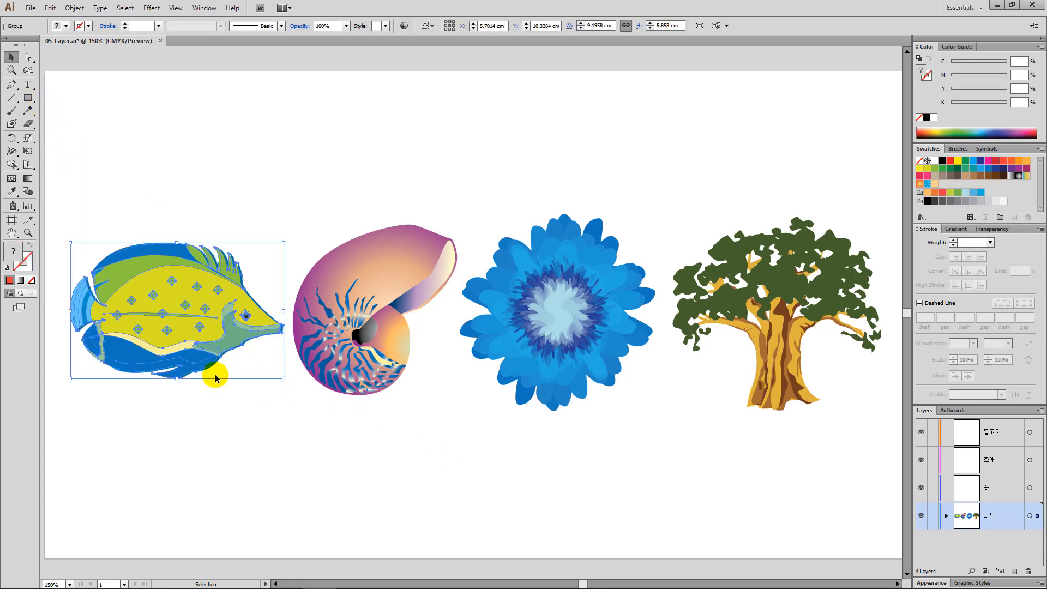
{"action": "left_click", "coordinate": [55, 8]}
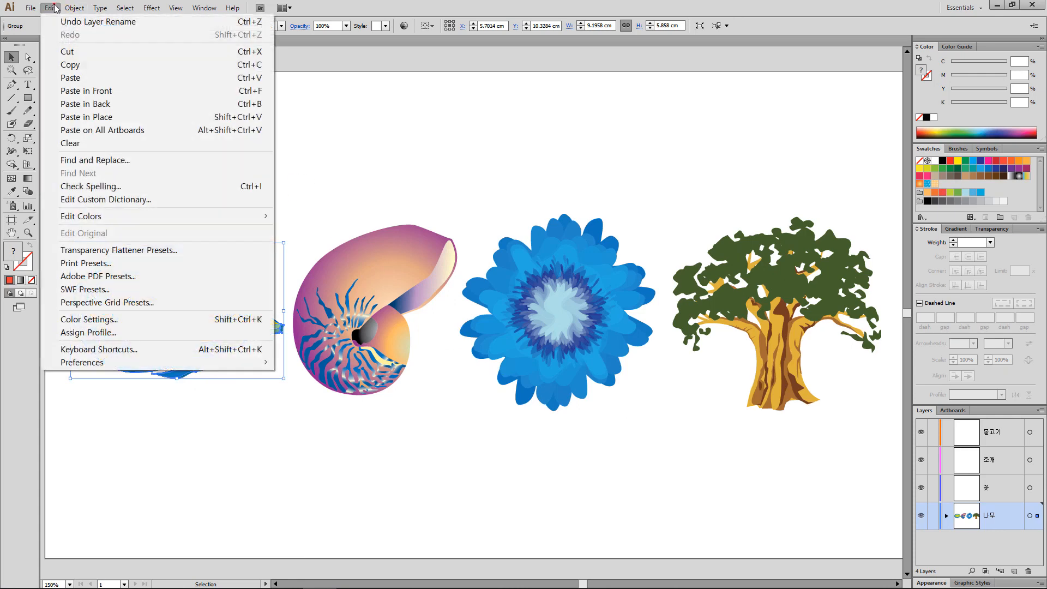
{"action": "left_click", "coordinate": [127, 52]}
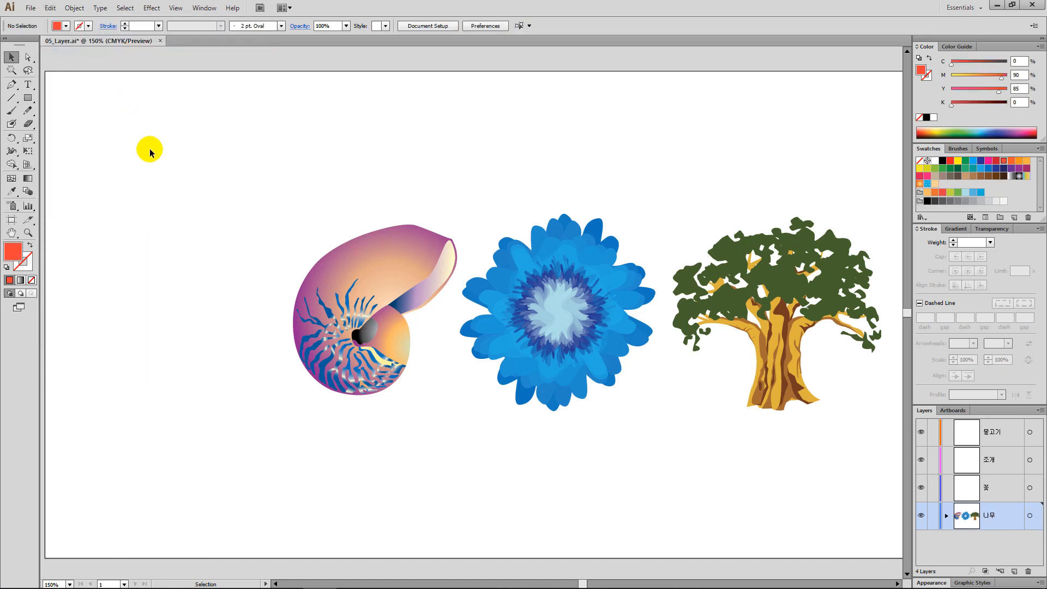
{"action": "left_click", "coordinate": [1012, 441]}
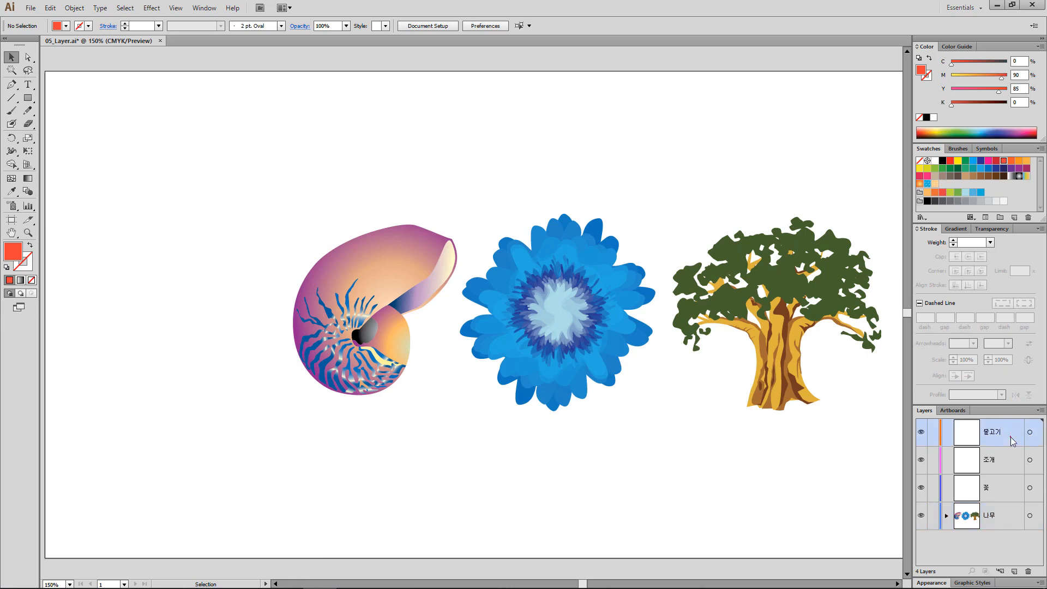
{"action": "left_click", "coordinate": [50, 8]}
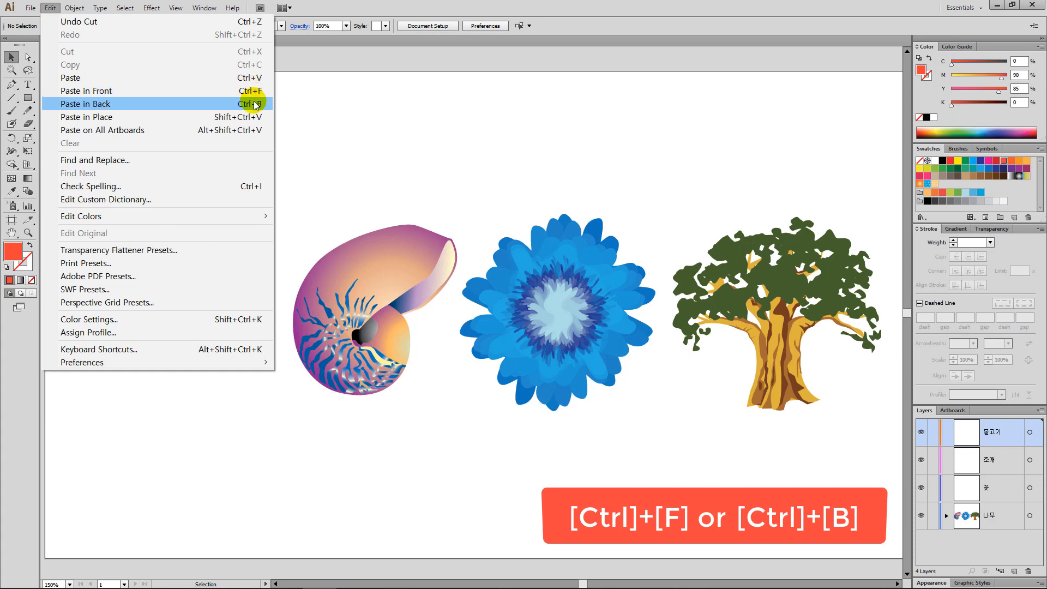
{"action": "left_click", "coordinate": [176, 92]}
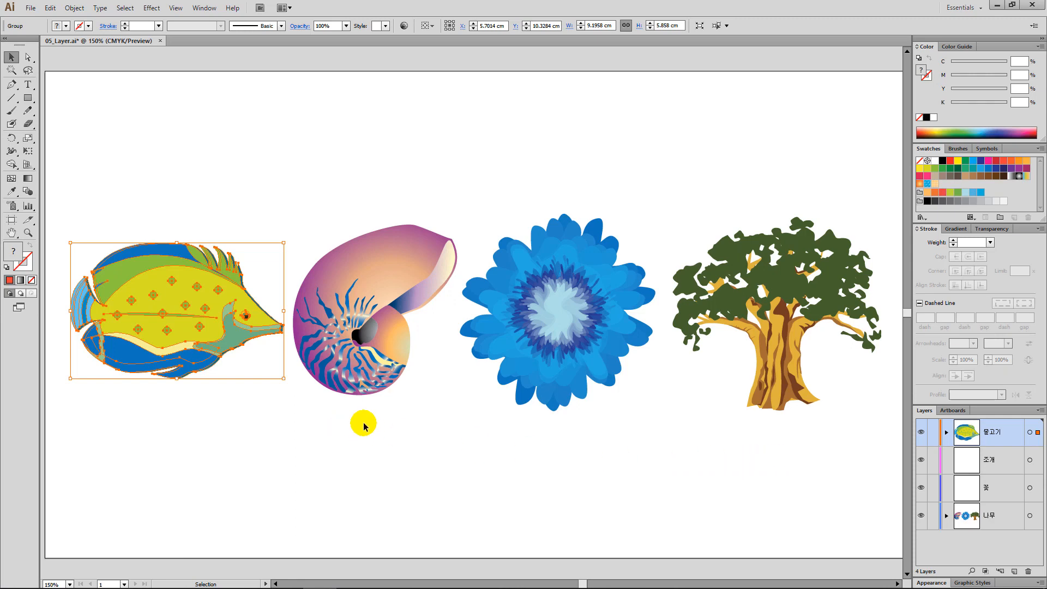
- Move the shell artwork to the 조개 layer and the flower artwork to the 꽃 layer, leaving the tree on the 나무 layer
{"action": "left_click_drag", "start_coordinate": [337, 212], "coordinate": [396, 373]}
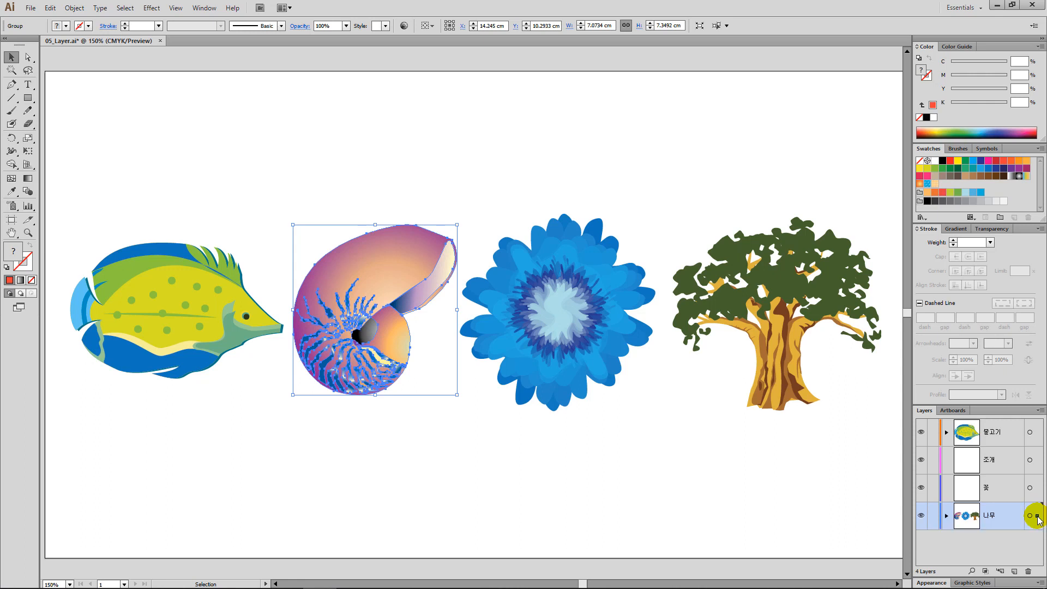
{"action": "left_click_drag", "start_coordinate": [1038, 518], "coordinate": [1039, 461]}
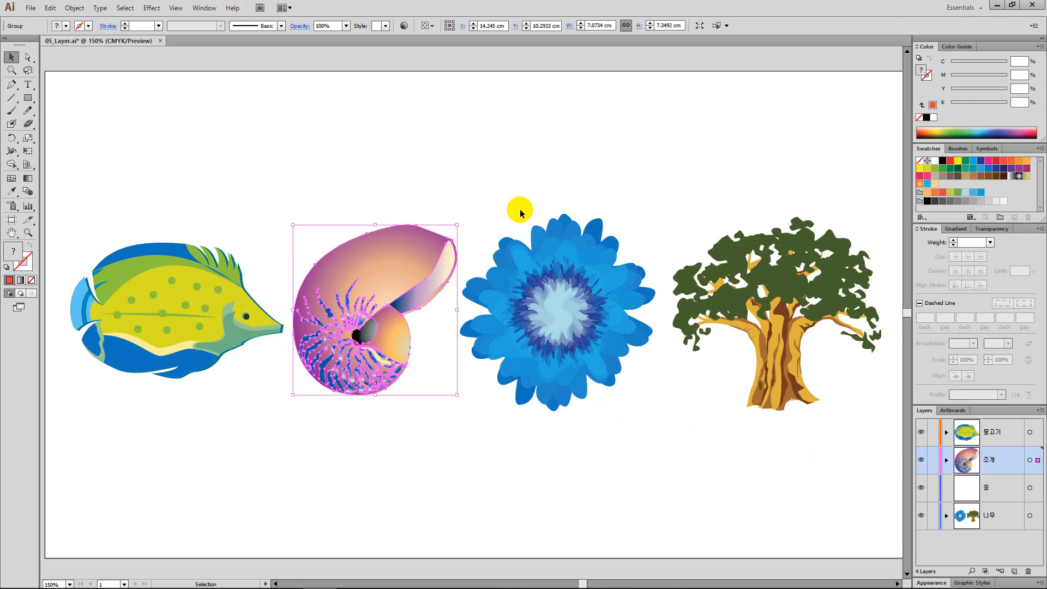
{"action": "left_click_drag", "start_coordinate": [520, 210], "coordinate": [592, 399]}
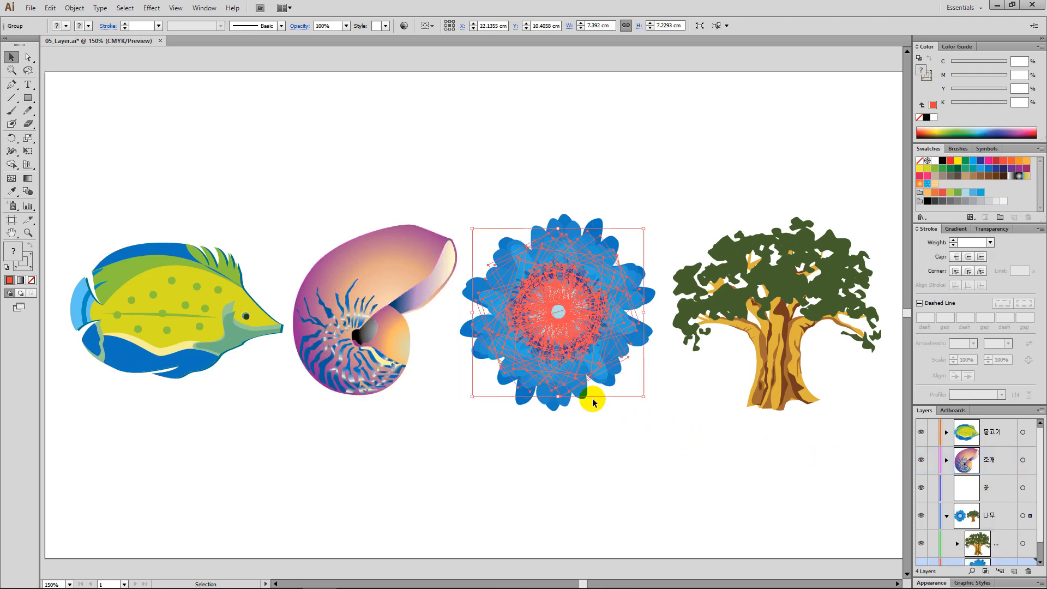
{"action": "left_click", "coordinate": [947, 515]}
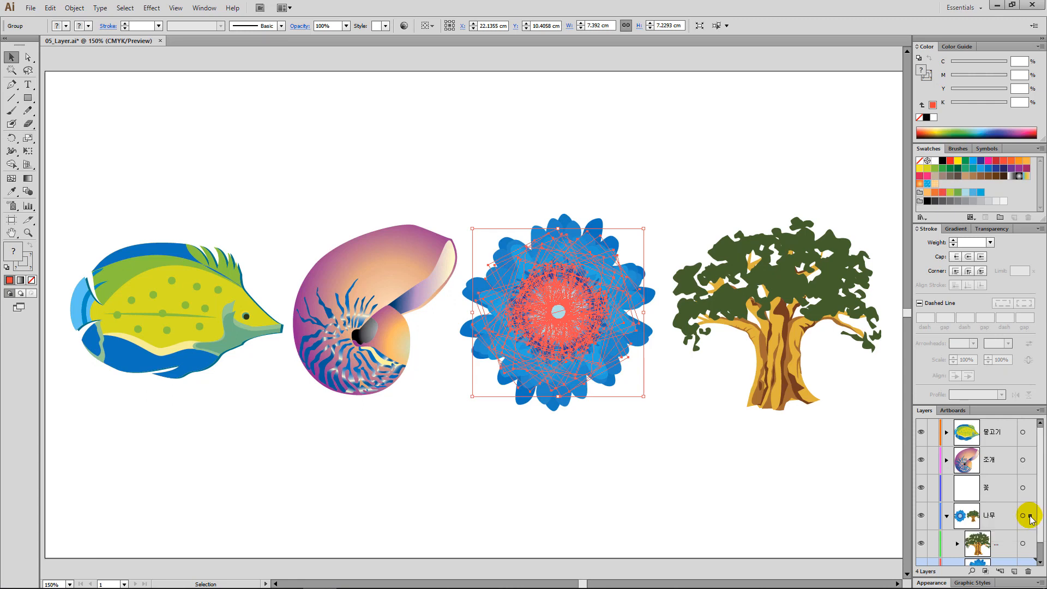
{"action": "left_click_drag", "start_coordinate": [1031, 518], "coordinate": [1032, 501]}
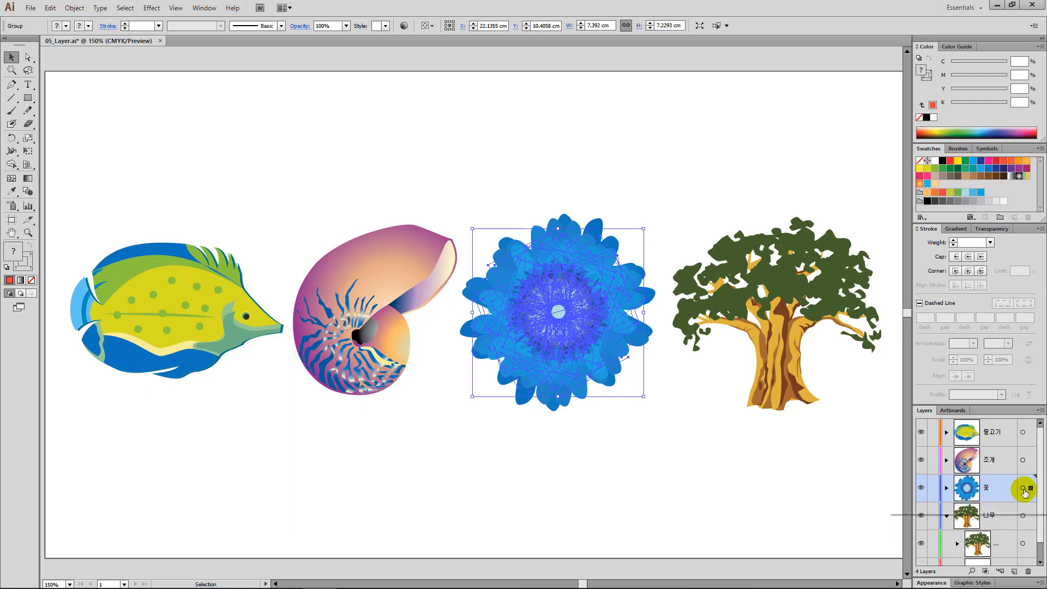
{"action": "left_click", "coordinate": [947, 516]}
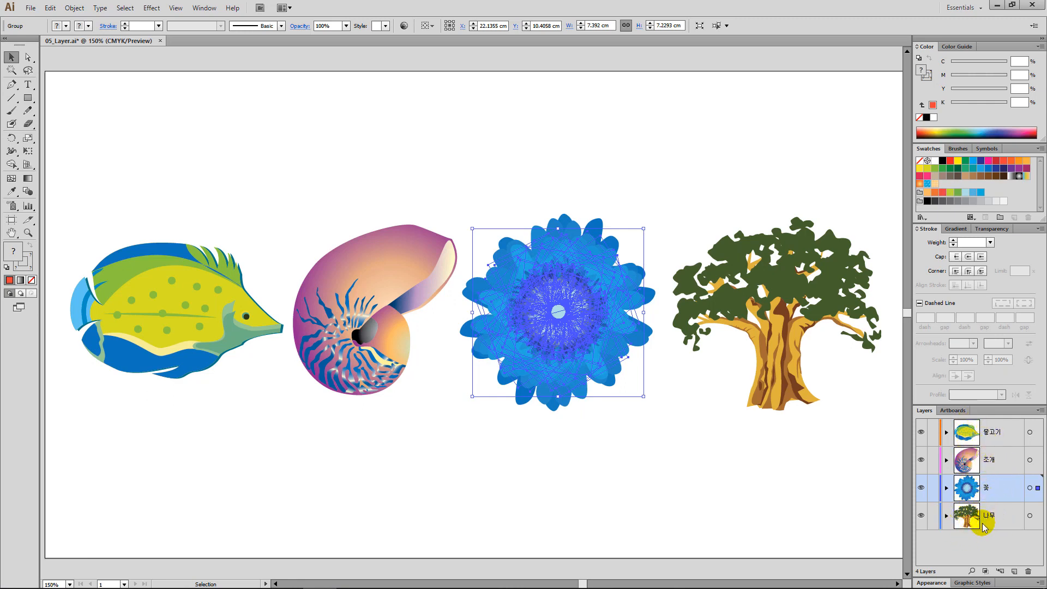
{"action": "left_click", "coordinate": [823, 490]}
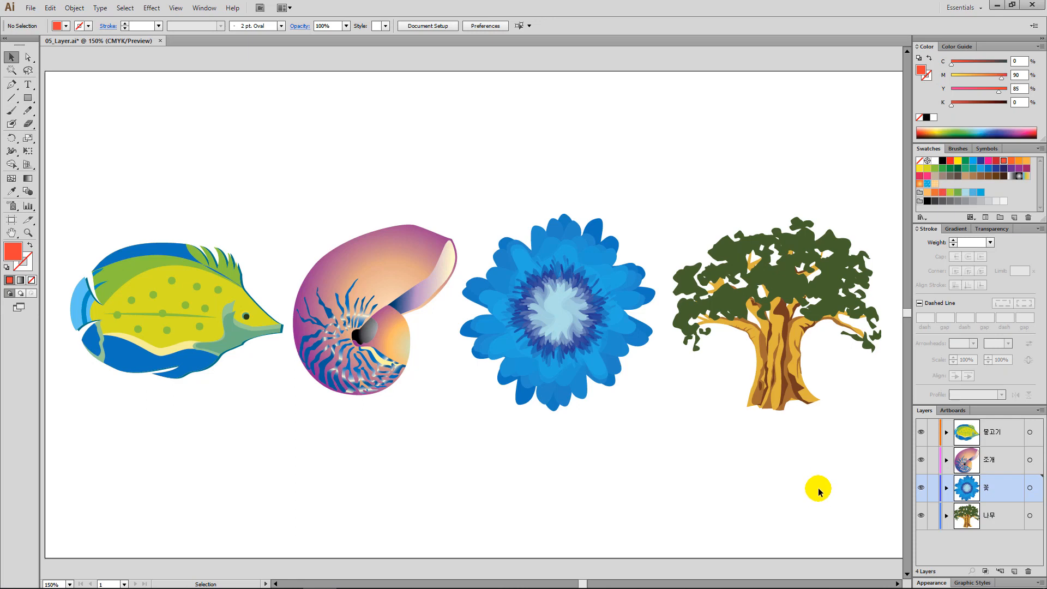
- Hide and show the 꽃 and 조개 layers again, and try showing only the 꽃 layer before restoring all layers
{"action": "left_click", "coordinate": [876, 481]}
{"action": "key", "text": "ctrl+0"}
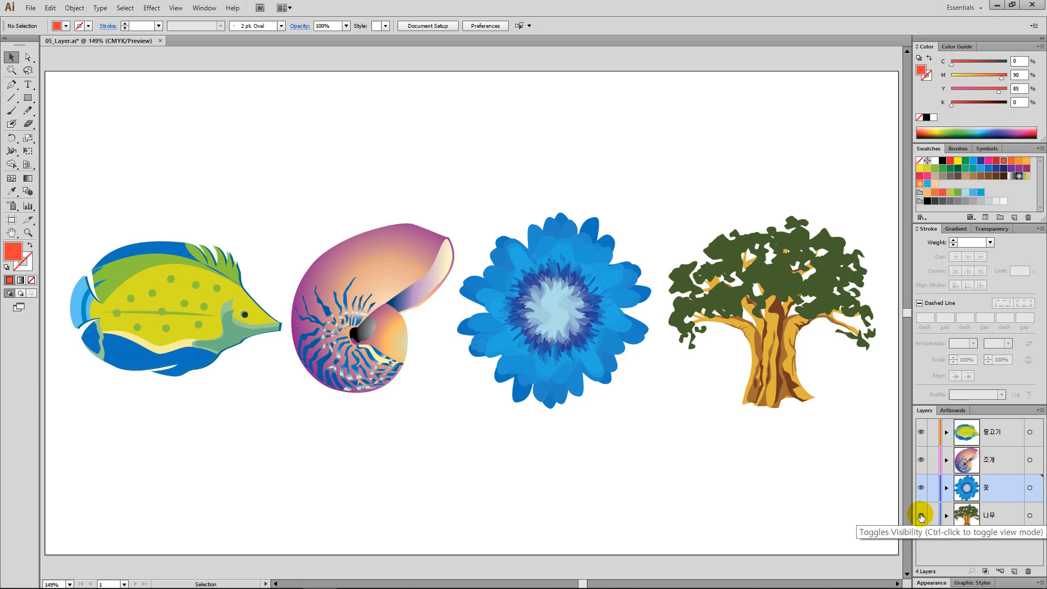
{"action": "left_click", "coordinate": [921, 488]}
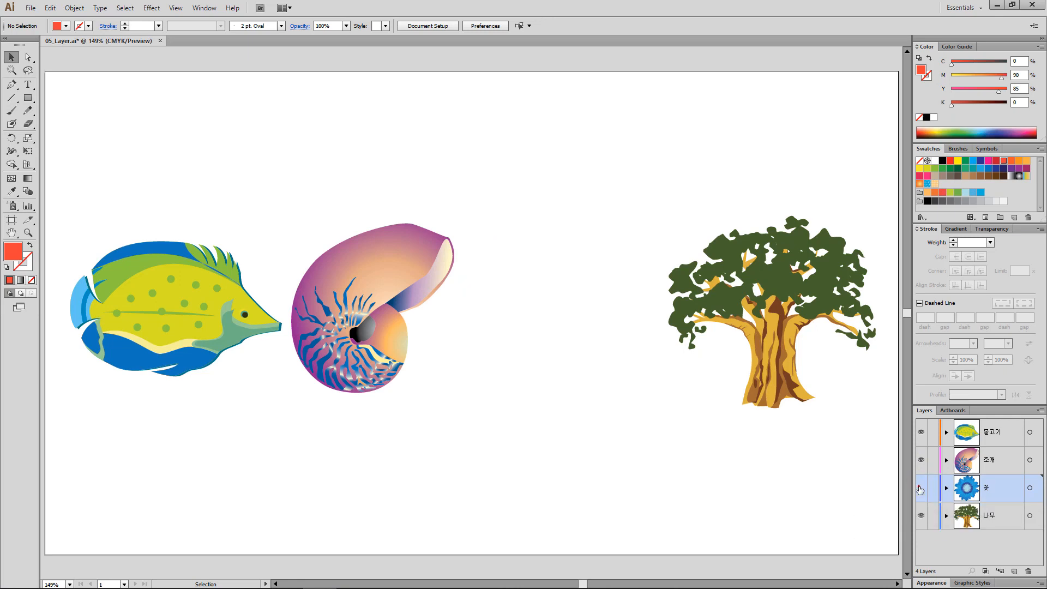
{"action": "left_click", "coordinate": [922, 460]}
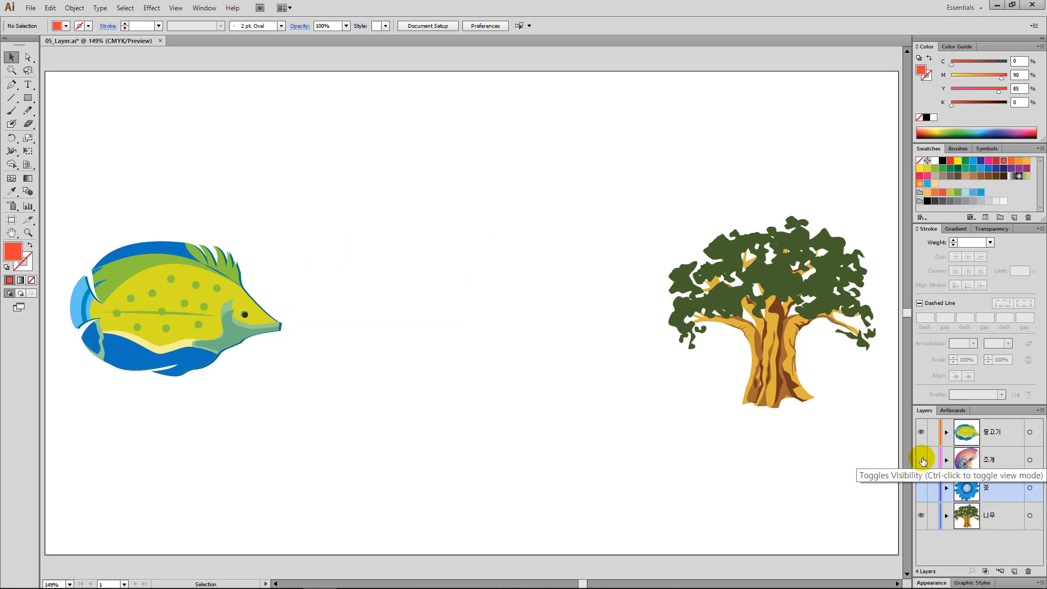
{"action": "left_click", "coordinate": [922, 460]}
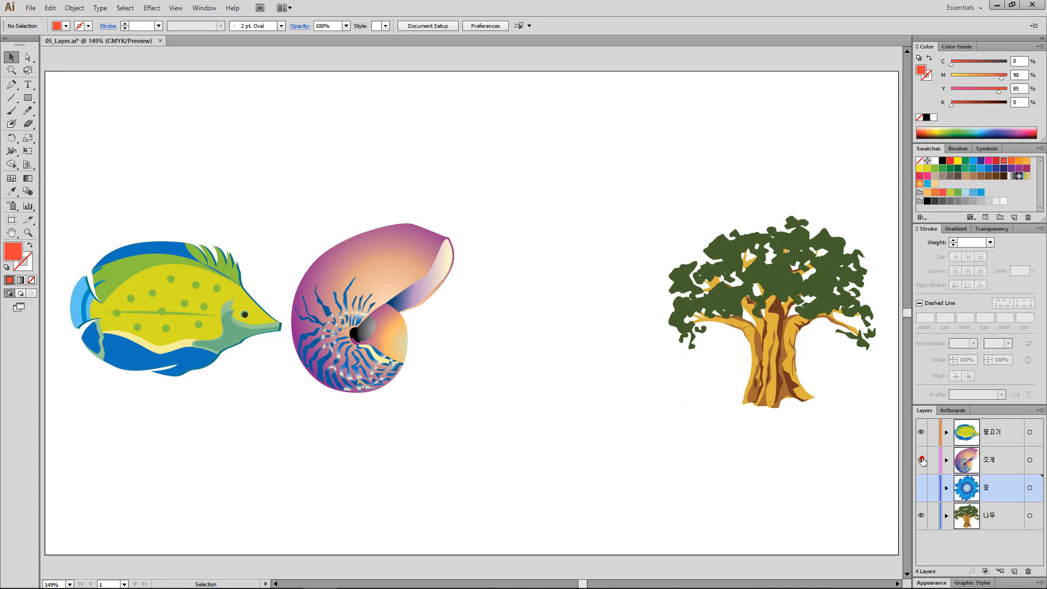
{"action": "left_click", "coordinate": [922, 486]}
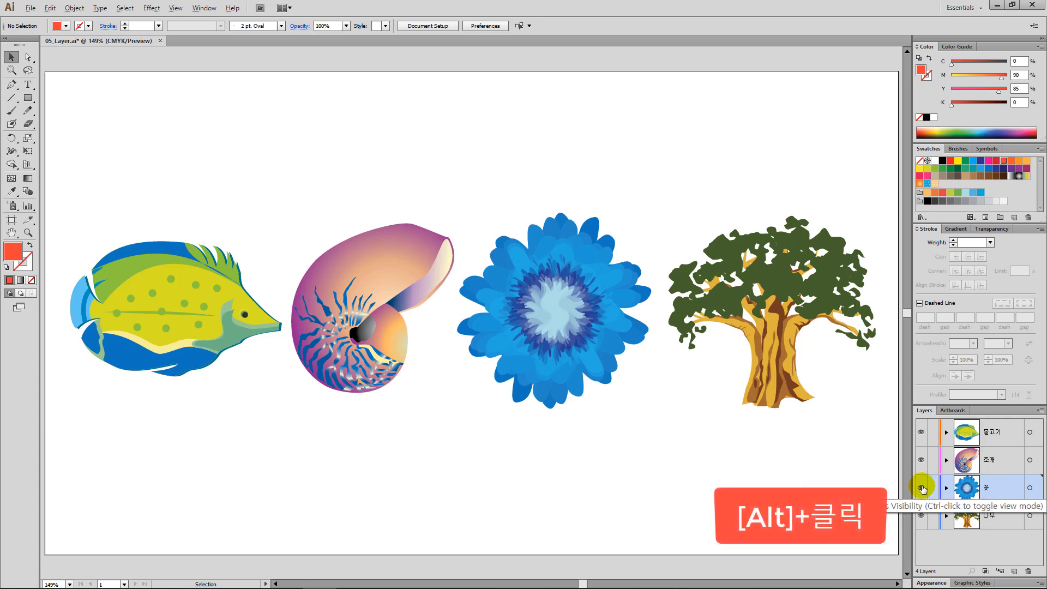
{"action": "left_click", "coordinate": [922, 489], "text": "alt"}
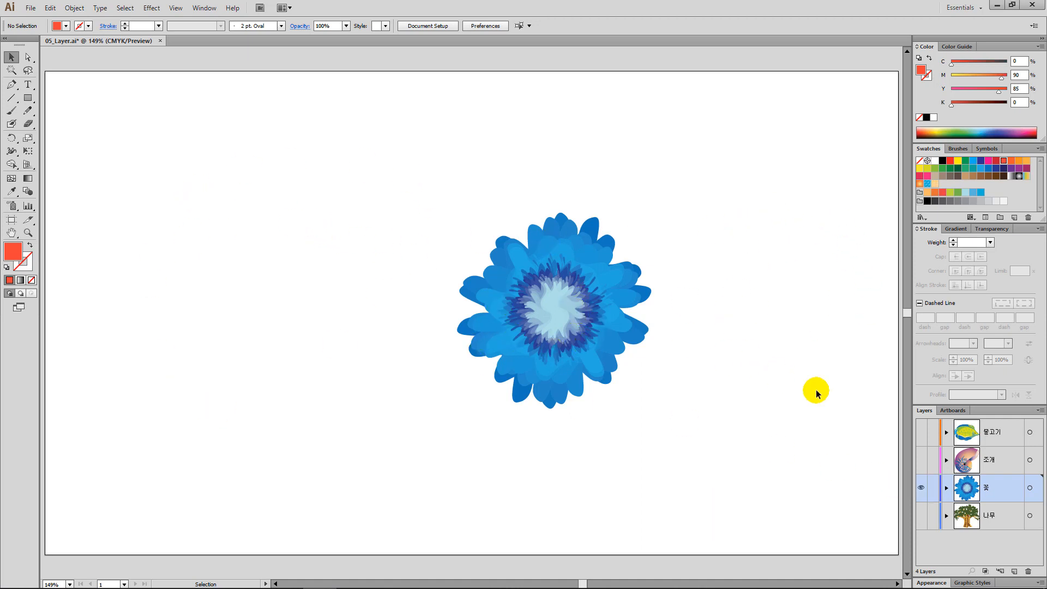
{"action": "left_click", "coordinate": [922, 489], "text": "alt"}
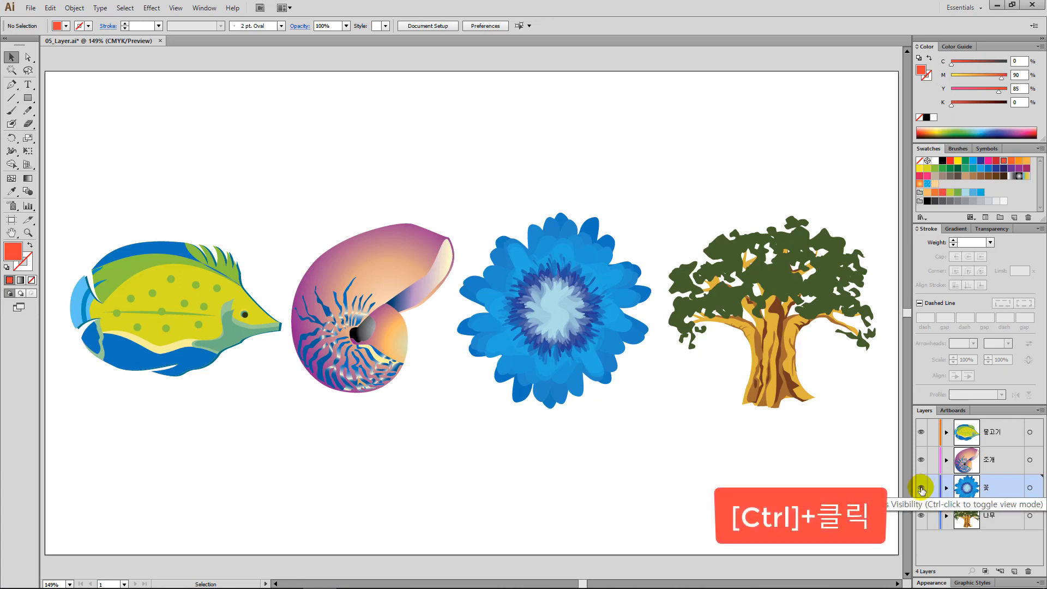
- Try Outline view on the 꽃 layer alone and on all other layers, returning each to Preview
{"action": "left_click", "coordinate": [921, 489], "text": "ctrl"}
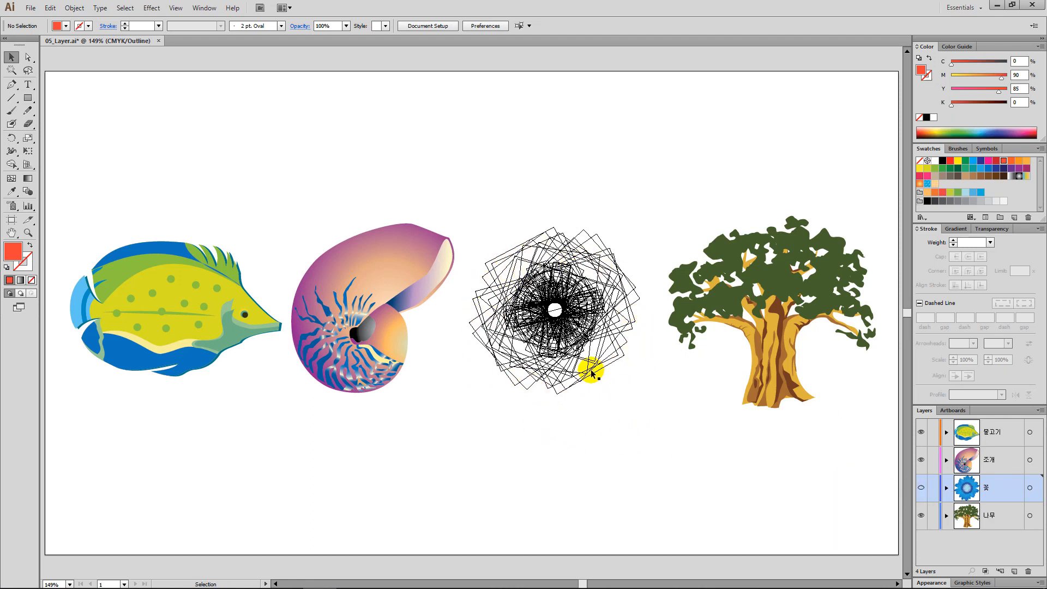
{"action": "left_click", "coordinate": [922, 493], "text": "ctrl"}
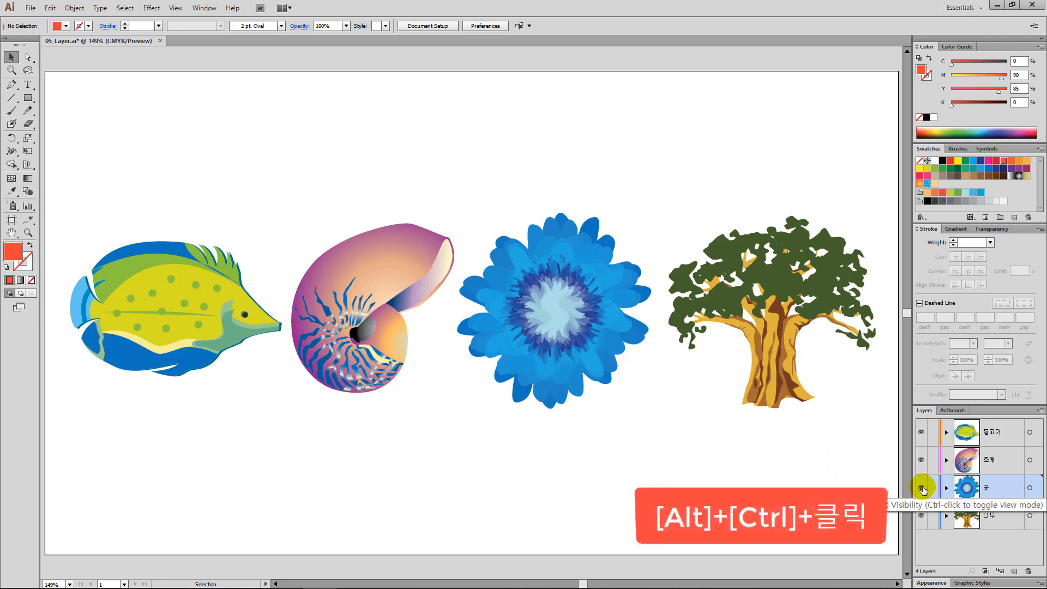
{"action": "left_click", "coordinate": [922, 489], "text": "ctrl+alt"}
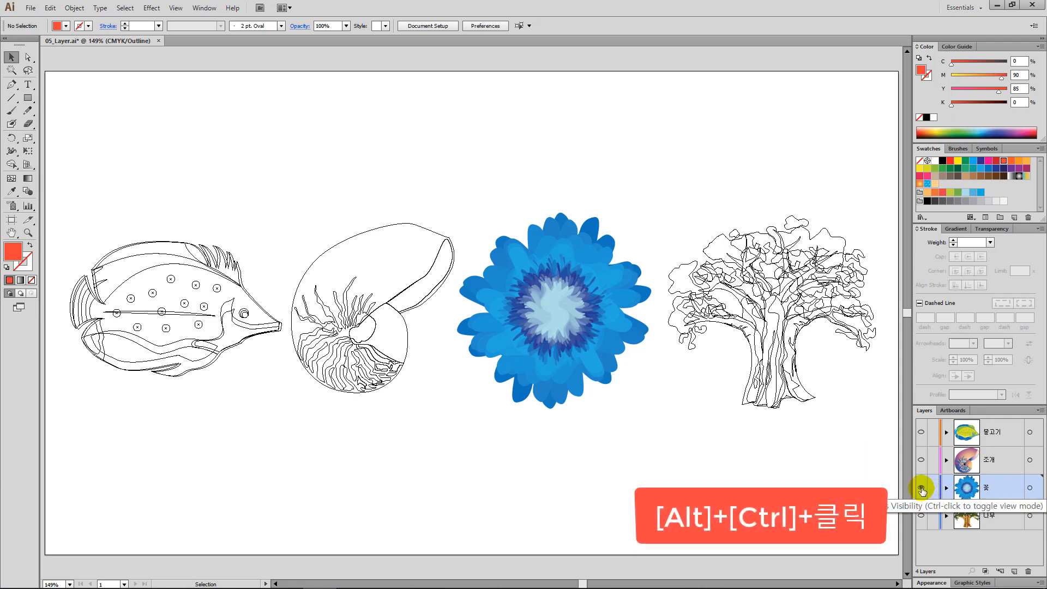
{"action": "left_click", "coordinate": [922, 491], "text": "ctrl+alt"}
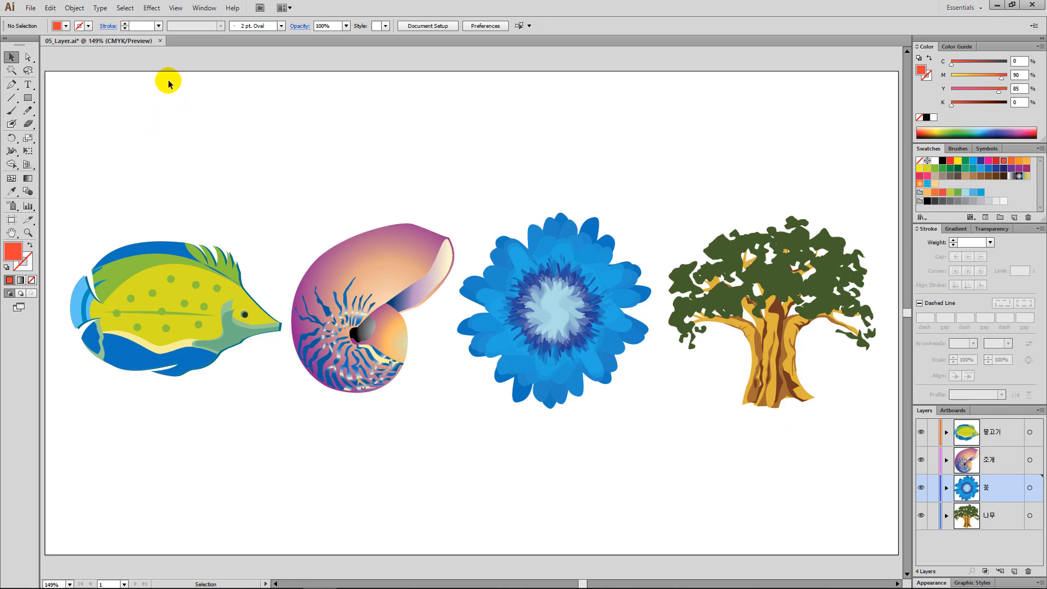
- Toggle the whole document between Outline and Preview twice, ending in Preview
{"action": "left_click", "coordinate": [176, 8]}
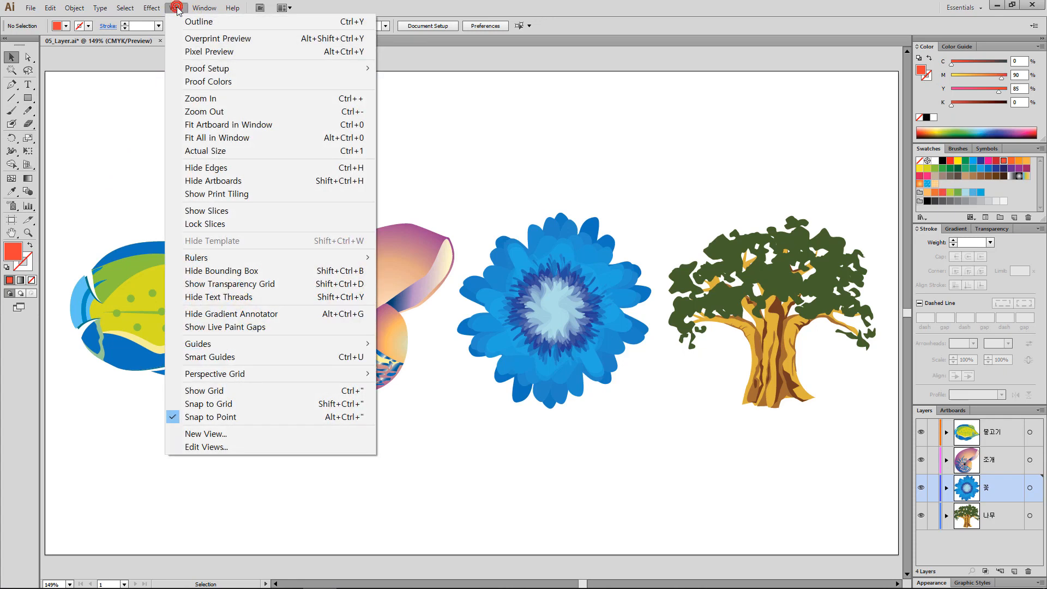
{"action": "left_click", "coordinate": [293, 22]}
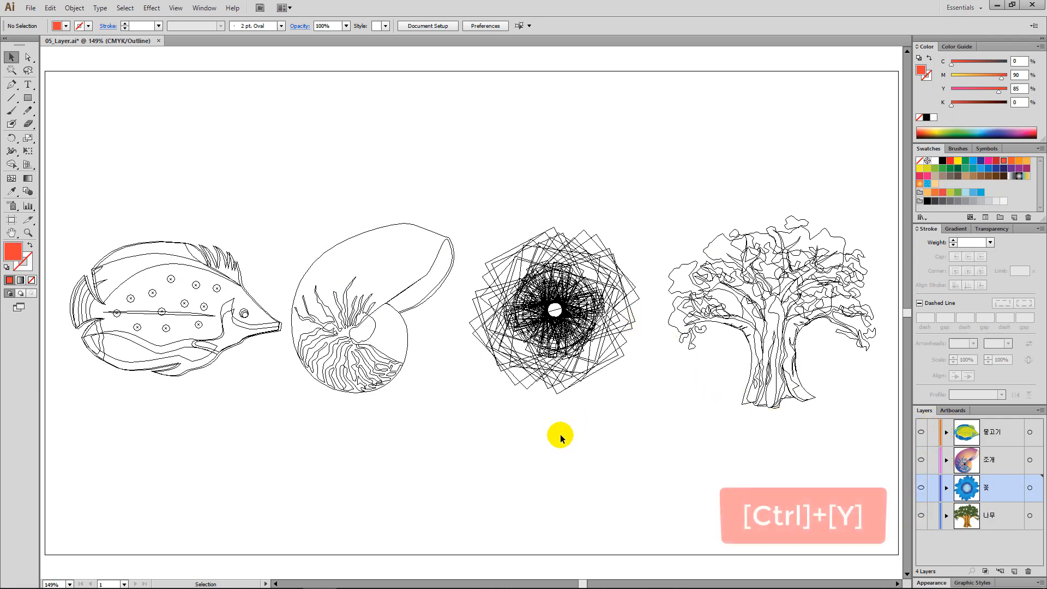
{"action": "left_click", "coordinate": [561, 435]}
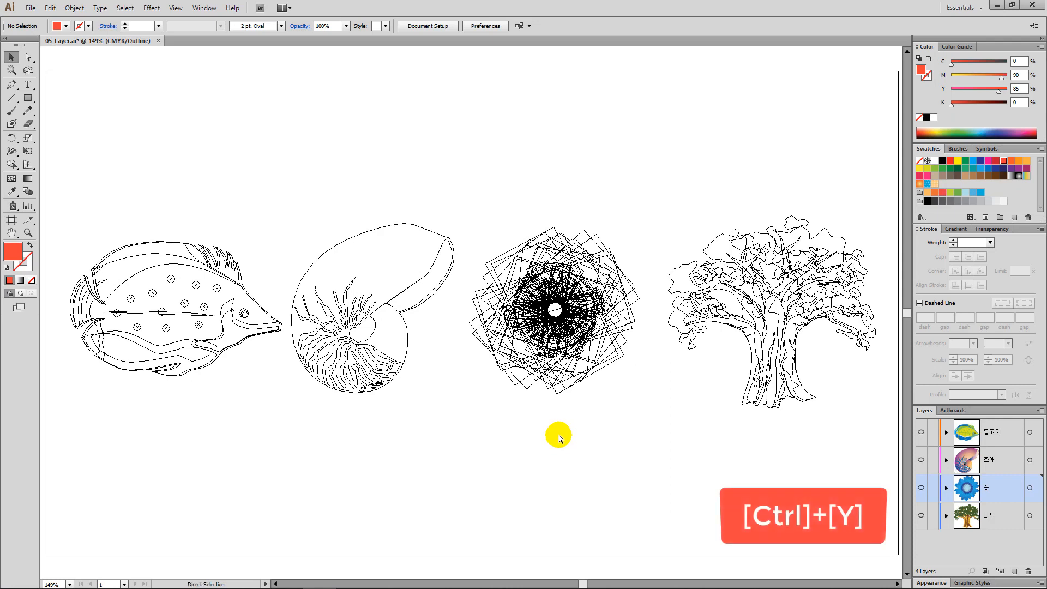
{"action": "key", "text": "ctrl+y"}
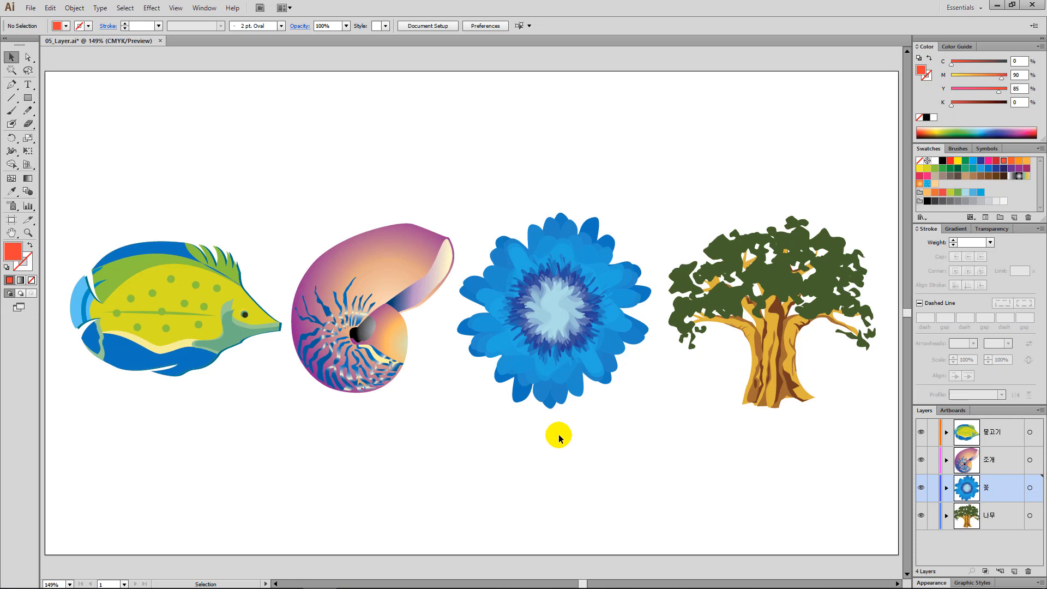
{"action": "key", "text": "ctrl+y"}
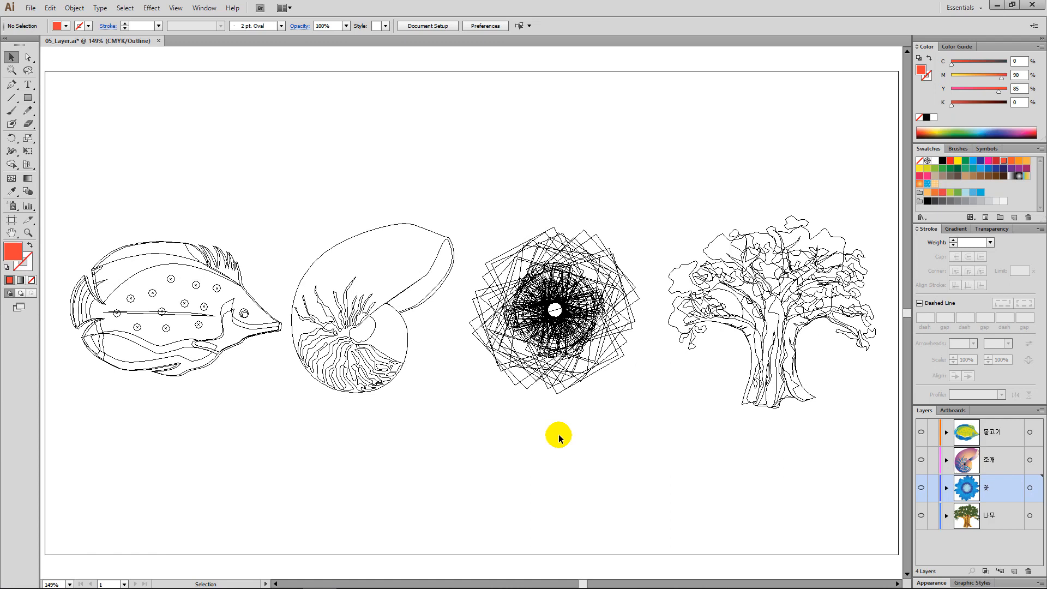
{"action": "key", "text": "ctrl+y"}
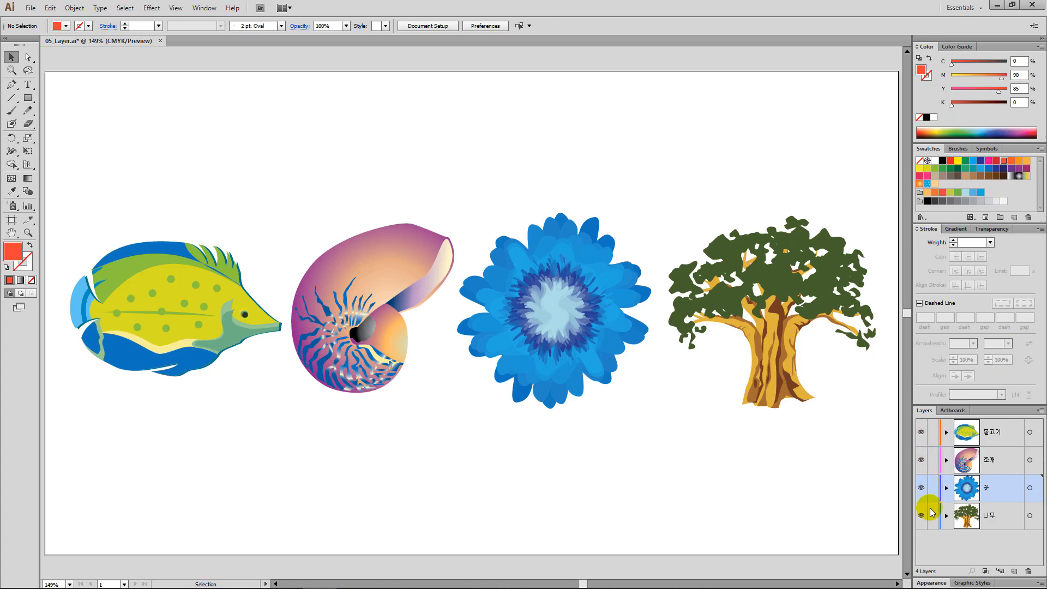
- Lock the 조개 layer and try to select the shell artwork on the artboard
{"action": "left_click", "coordinate": [934, 461]}
{"action": "left_click", "coordinate": [933, 460]}
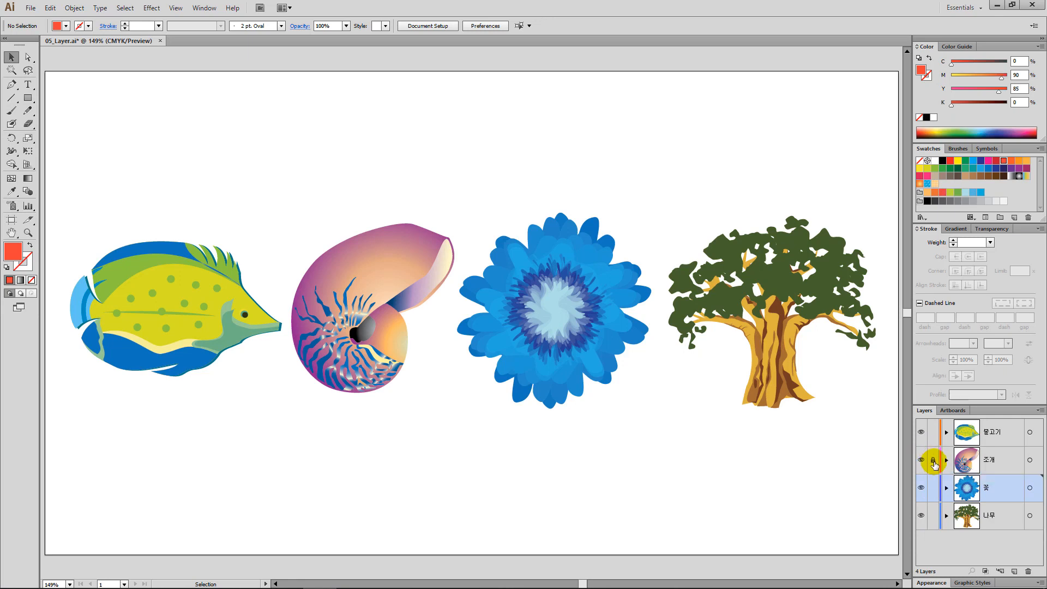
{"action": "left_click", "coordinate": [934, 459]}
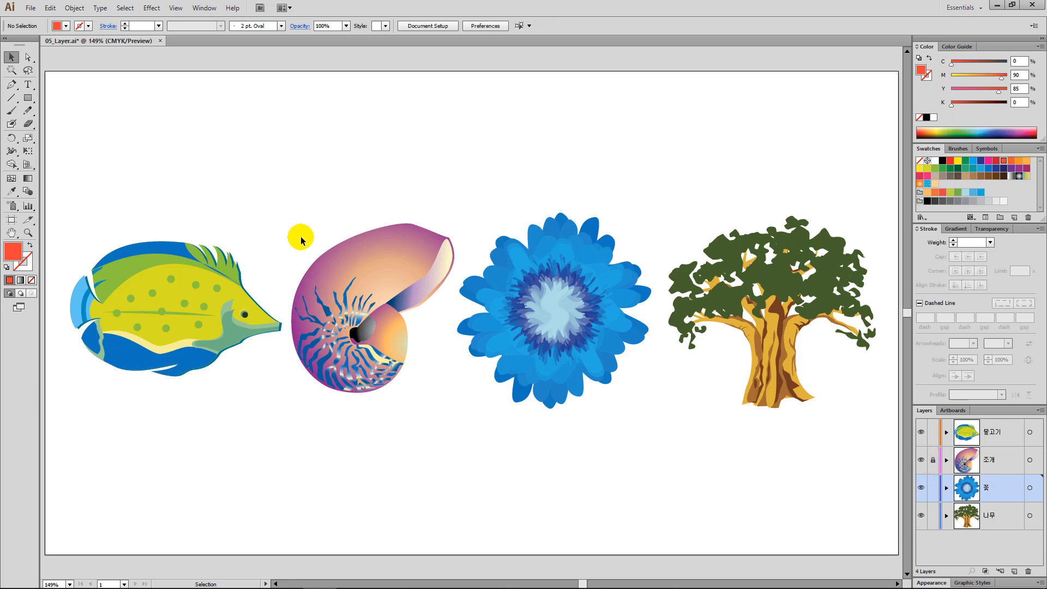
{"action": "left_click_drag", "start_coordinate": [300, 212], "coordinate": [420, 420]}
{"action": "left_click_drag", "start_coordinate": [343, 220], "coordinate": [417, 412]}
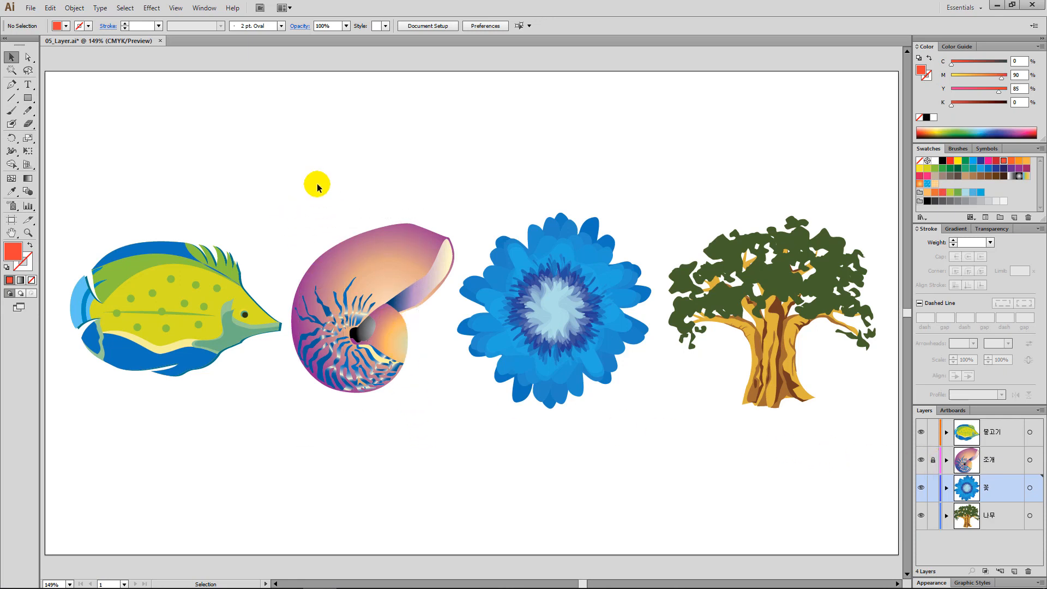
- Try selecting the locked shell artwork with two marquees, and unlock the 조개 layer
{"action": "left_click_drag", "start_coordinate": [316, 182], "coordinate": [436, 420]}
{"action": "left_click_drag", "start_coordinate": [322, 241], "coordinate": [398, 369]}
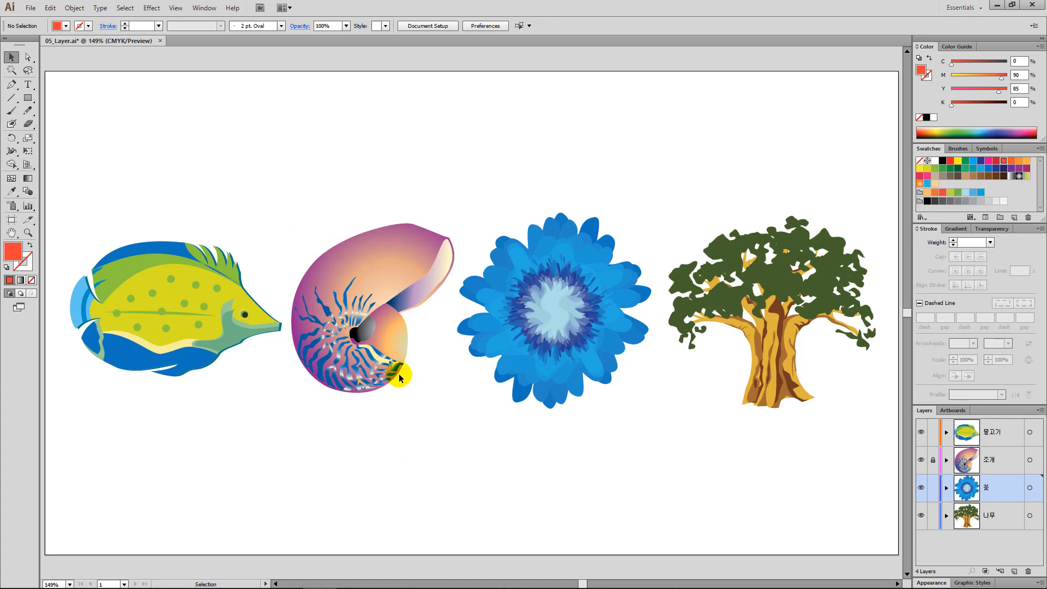
{"action": "left_click", "coordinate": [933, 462]}
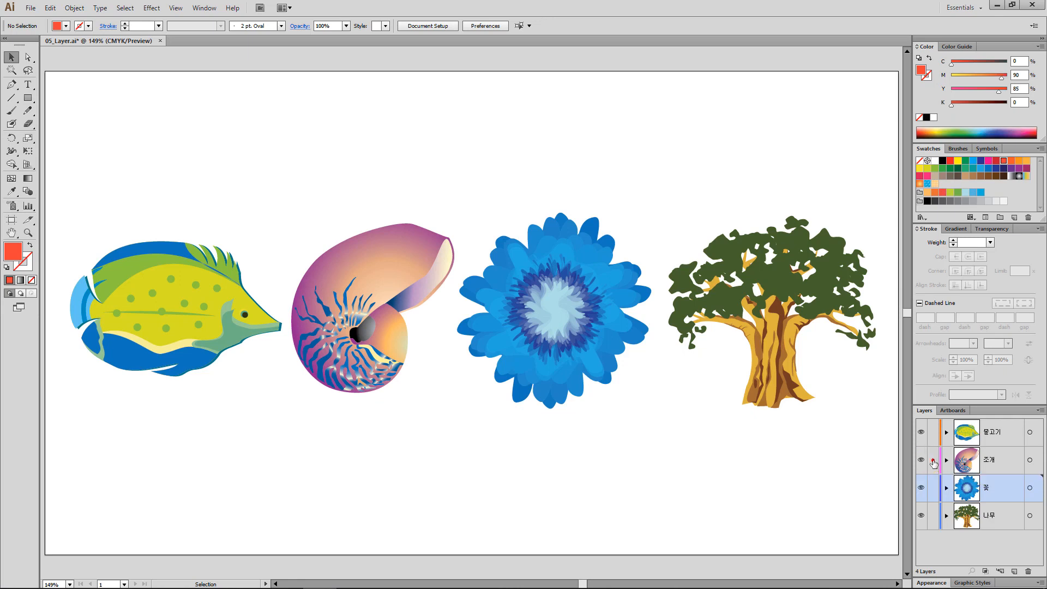
- Try moving the unlocked shell artwork over the flower, undo the moves and deselect it
{"action": "left_click_drag", "start_coordinate": [321, 197], "coordinate": [387, 374]}
{"action": "left_click_drag", "start_coordinate": [364, 279], "coordinate": [332, 281]}
{"action": "key", "text": "ctrl+z"}
{"action": "key", "text": "ctrl+z"}
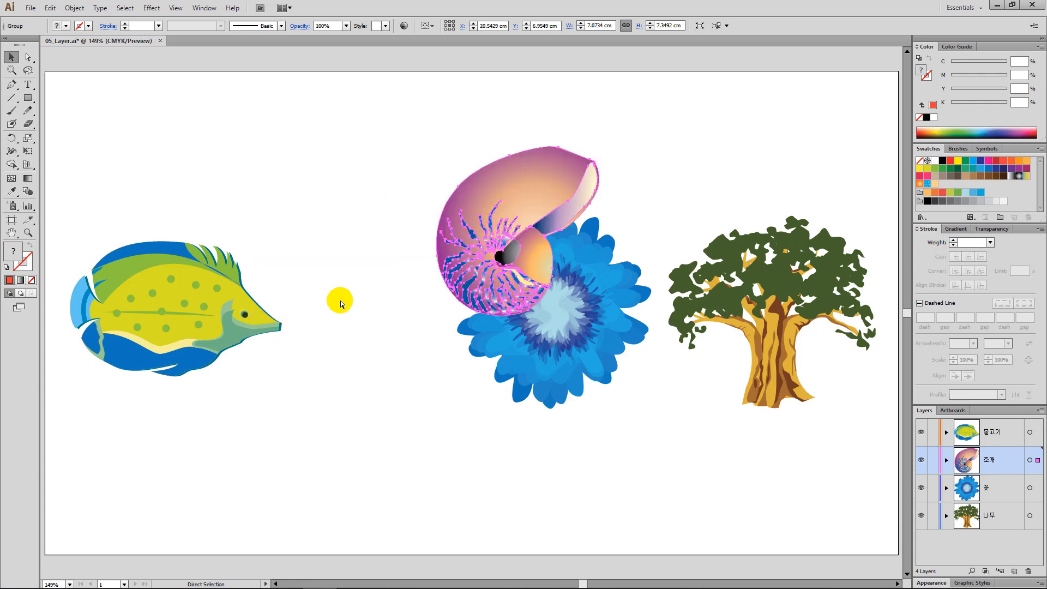
{"action": "left_click", "coordinate": [452, 426]}
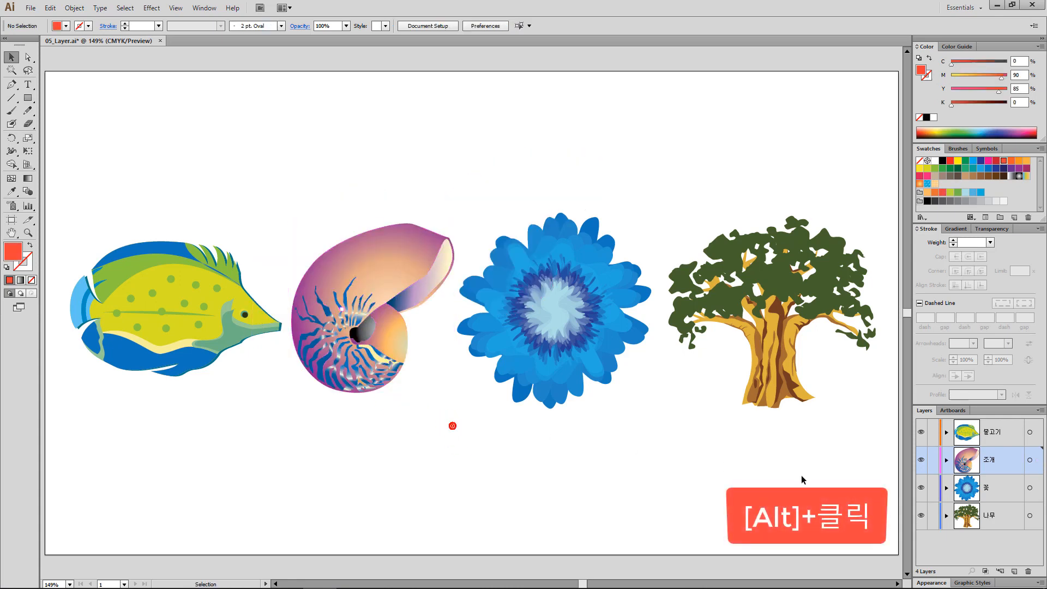
- Lock every layer except 조개, test the lock by marquee-selecting across all four artworks, and clear the selection
{"action": "left_click", "coordinate": [936, 463], "text": "alt"}
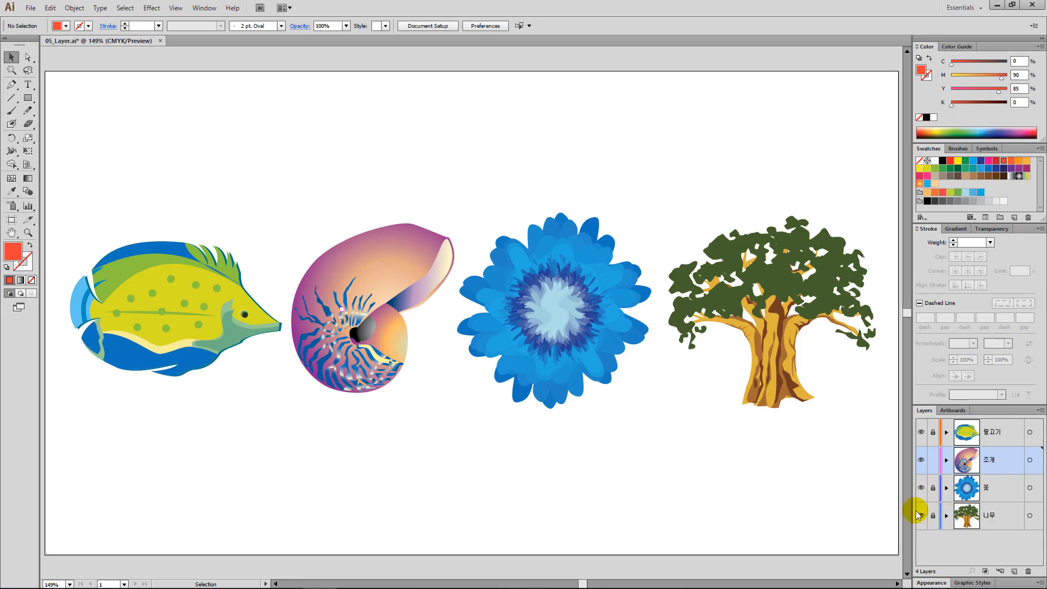
{"action": "left_click_drag", "start_coordinate": [134, 157], "coordinate": [752, 463]}
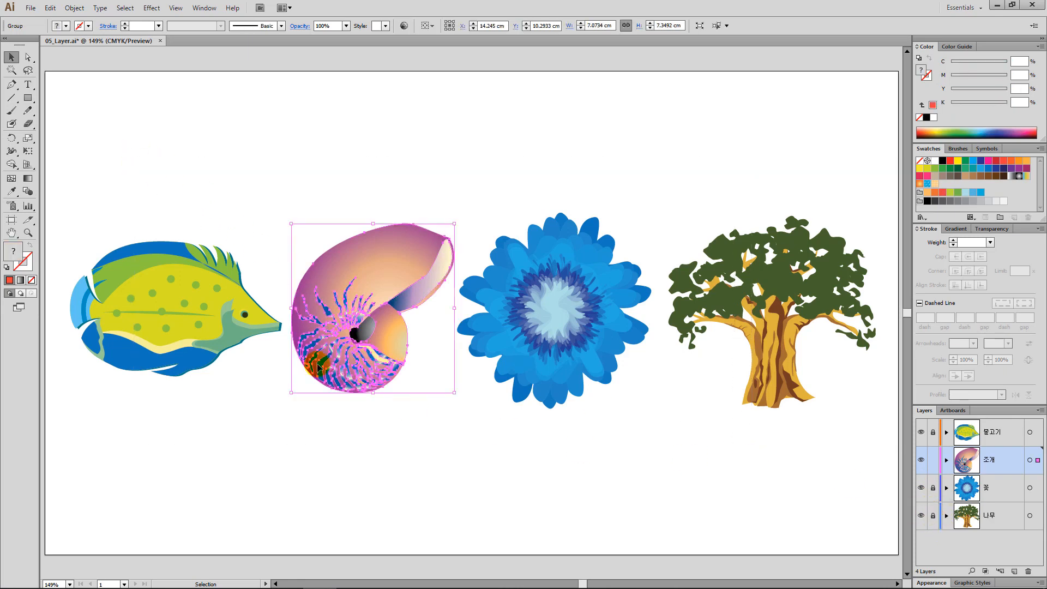
{"action": "left_click_drag", "start_coordinate": [164, 156], "coordinate": [833, 479]}
{"action": "left_click", "coordinate": [806, 476]}
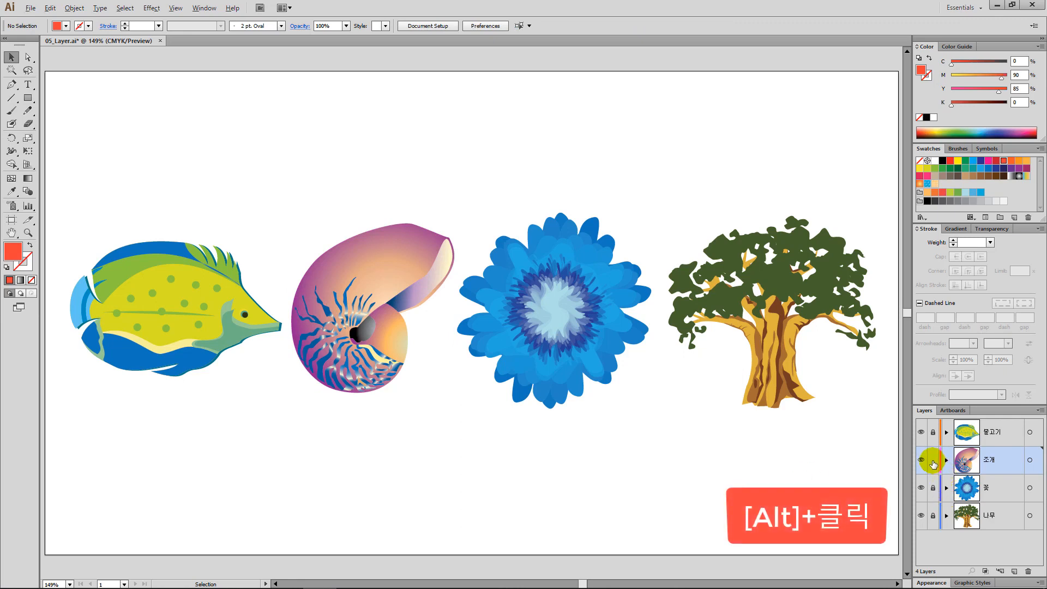
- Unlock all the other layers at once, test by marquee-selecting all four artworks, and deselect them
{"action": "left_click", "coordinate": [938, 466], "text": "alt"}
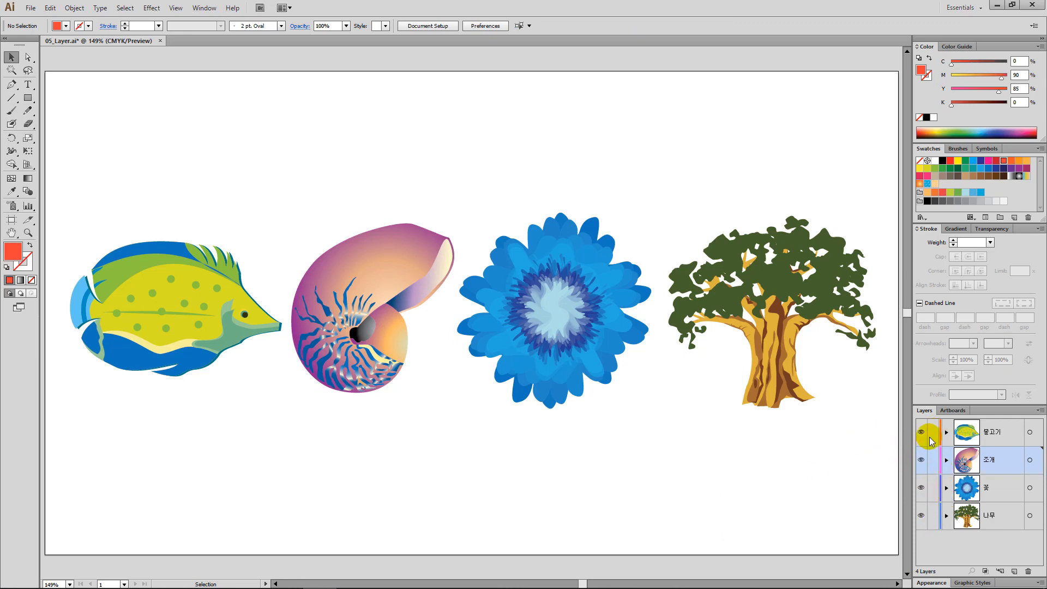
{"action": "left_click_drag", "start_coordinate": [802, 440], "coordinate": [220, 182]}
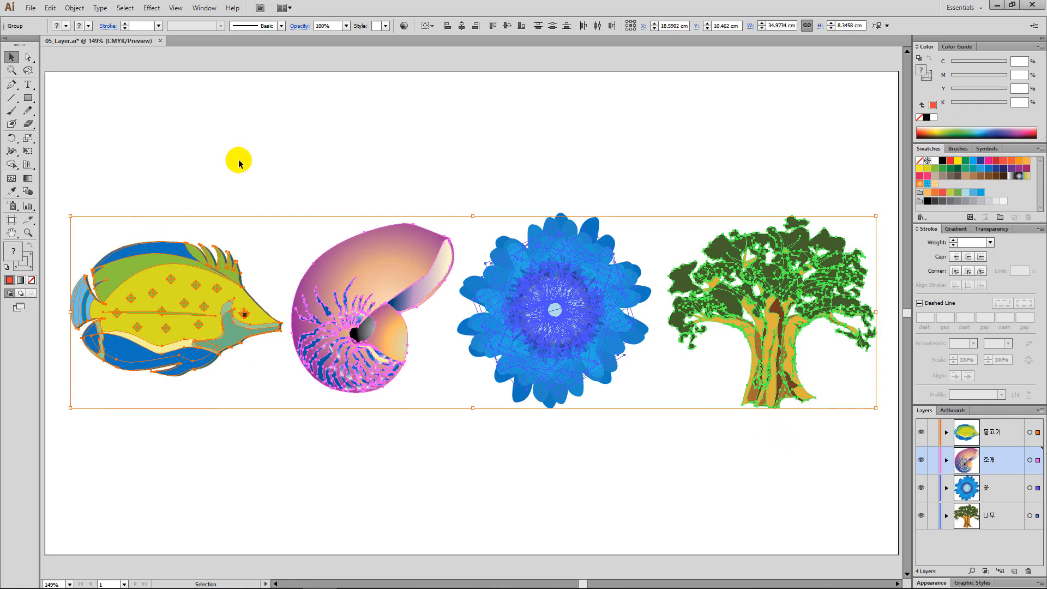
{"action": "left_click", "coordinate": [662, 463]}
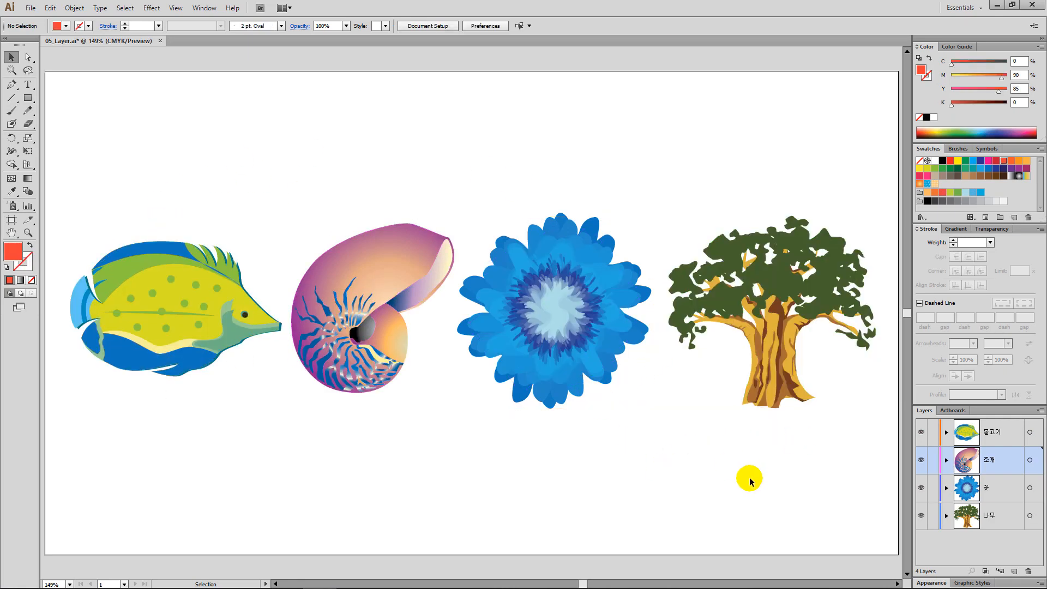
- Lock all layers except 조개 once more and unlock them again
{"action": "left_click", "coordinate": [934, 462], "text": "alt"}
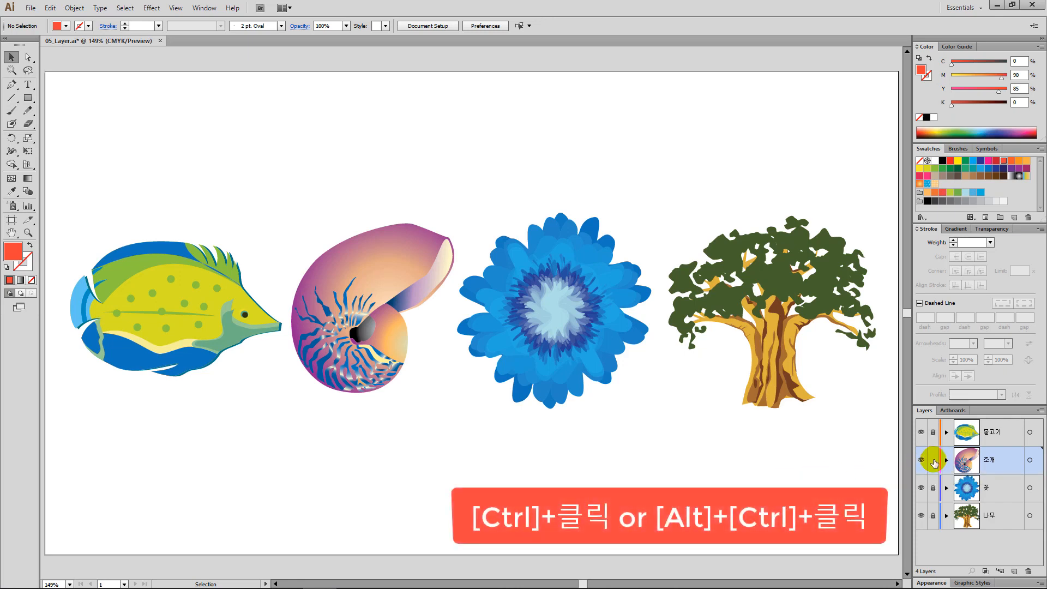
{"action": "left_click", "coordinate": [935, 463], "text": "alt"}
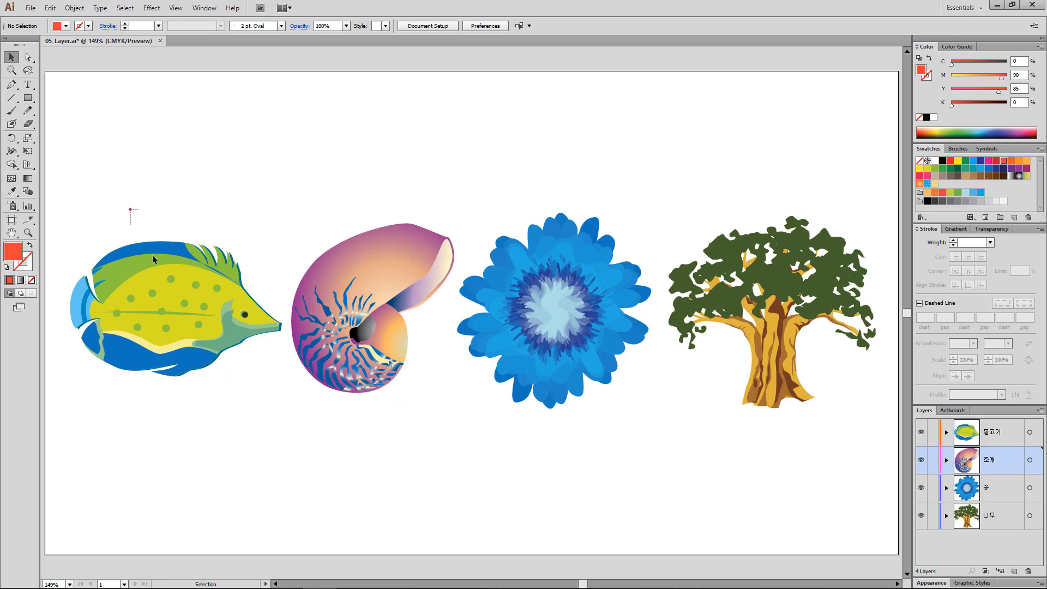
- Select the fish and shell artwork together and lock the selected objects
{"action": "left_click_drag", "start_coordinate": [130, 210], "coordinate": [386, 445]}
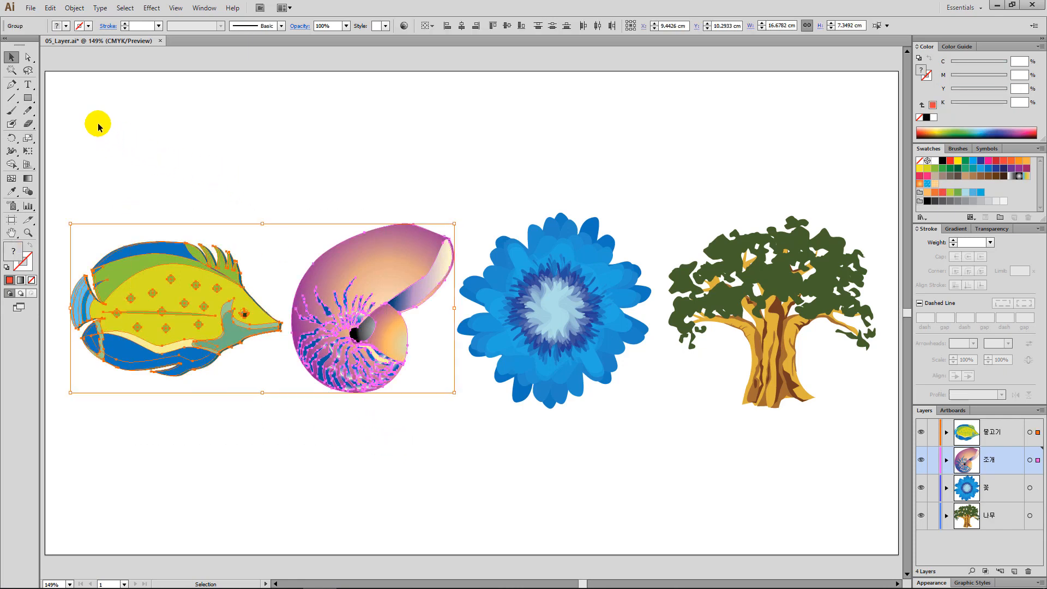
{"action": "left_click", "coordinate": [74, 8]}
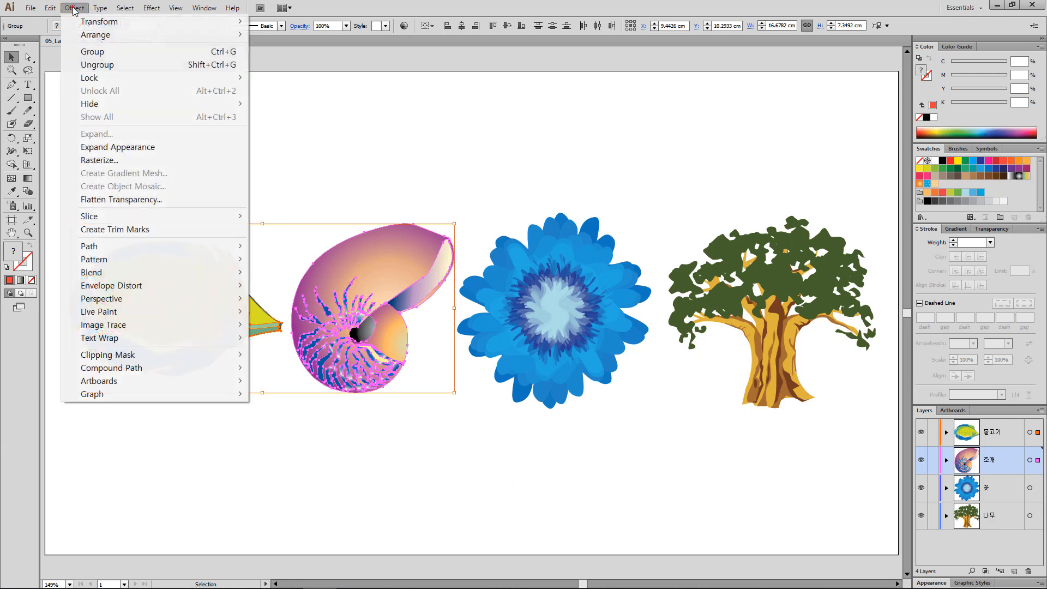
{"action": "mouse_move", "coordinate": [122, 78]}
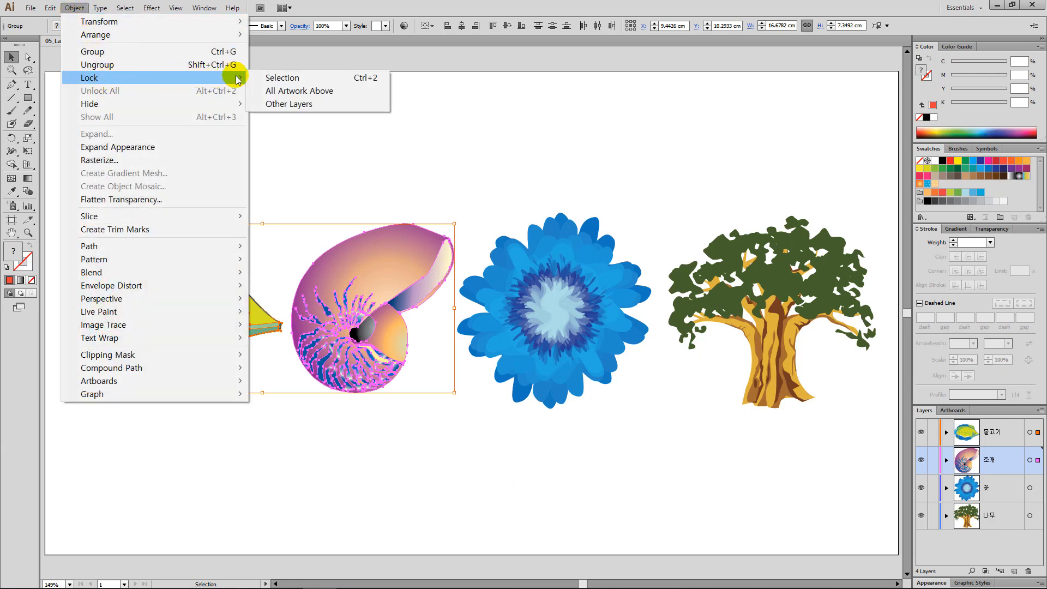
{"action": "left_click", "coordinate": [326, 78]}
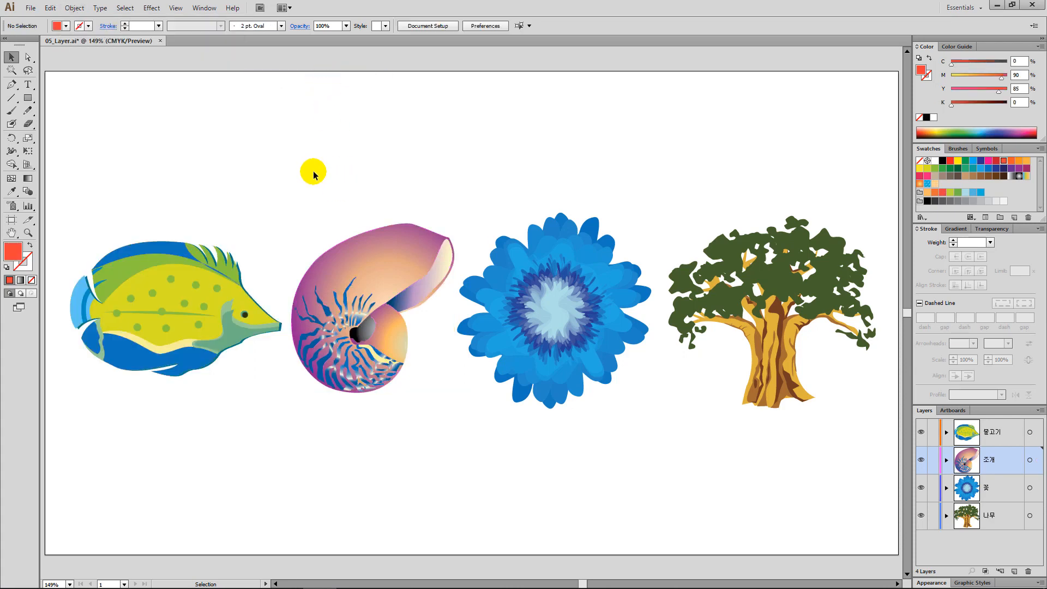
- Try marquee-selecting the locked fish and shell objects, and test marquees across all four artworks
{"action": "left_click", "coordinate": [195, 192]}
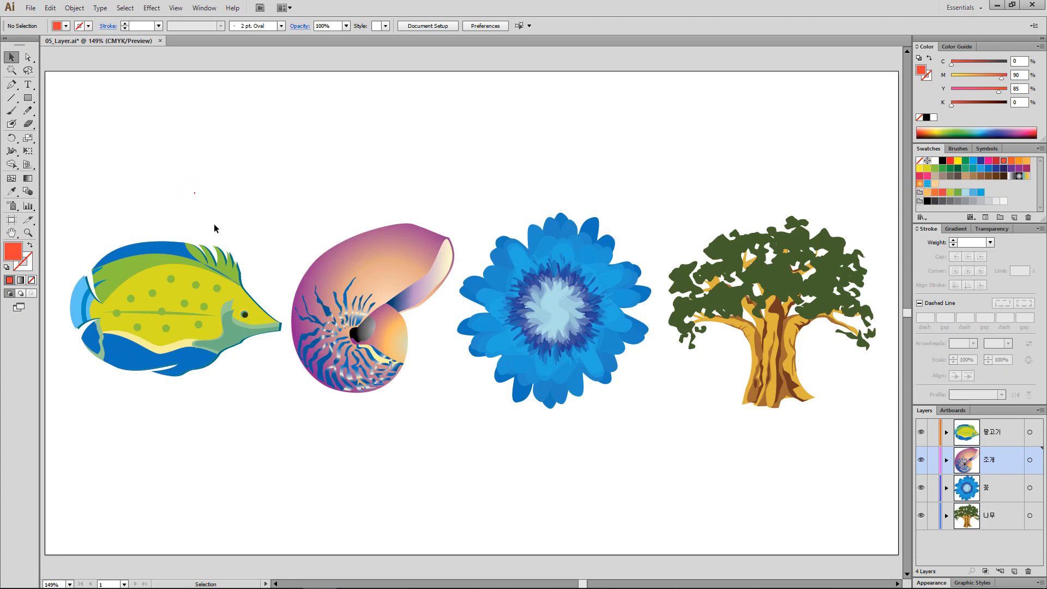
{"action": "left_click_drag", "start_coordinate": [214, 229], "coordinate": [406, 463]}
{"action": "left_click_drag", "start_coordinate": [150, 191], "coordinate": [823, 480]}
{"action": "left_click_drag", "start_coordinate": [162, 146], "coordinate": [819, 473]}
{"action": "left_click_drag", "start_coordinate": [125, 193], "coordinate": [378, 375]}
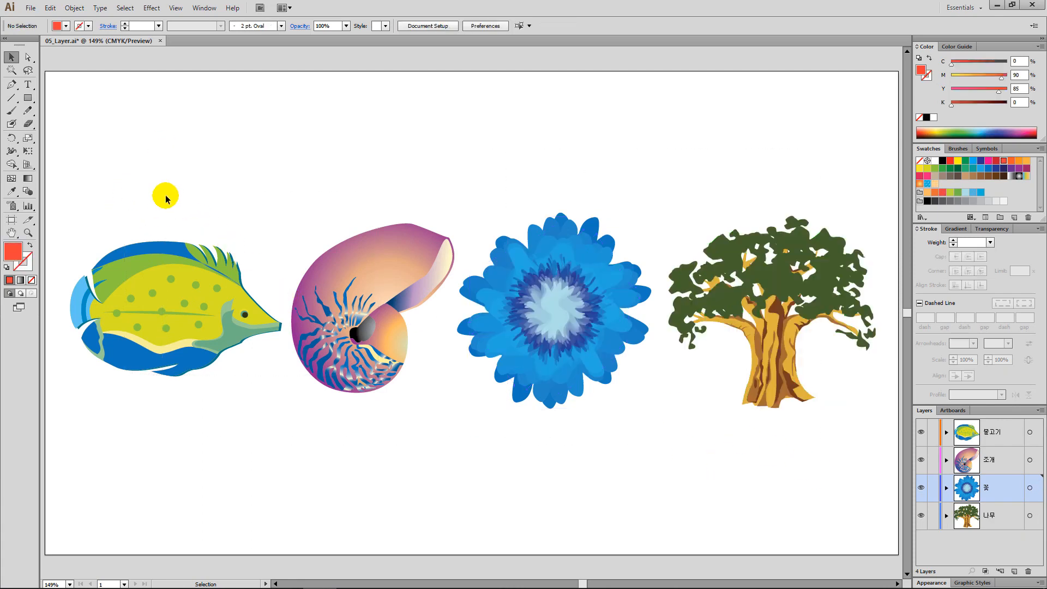
{"action": "left_click_drag", "start_coordinate": [166, 199], "coordinate": [422, 445]}
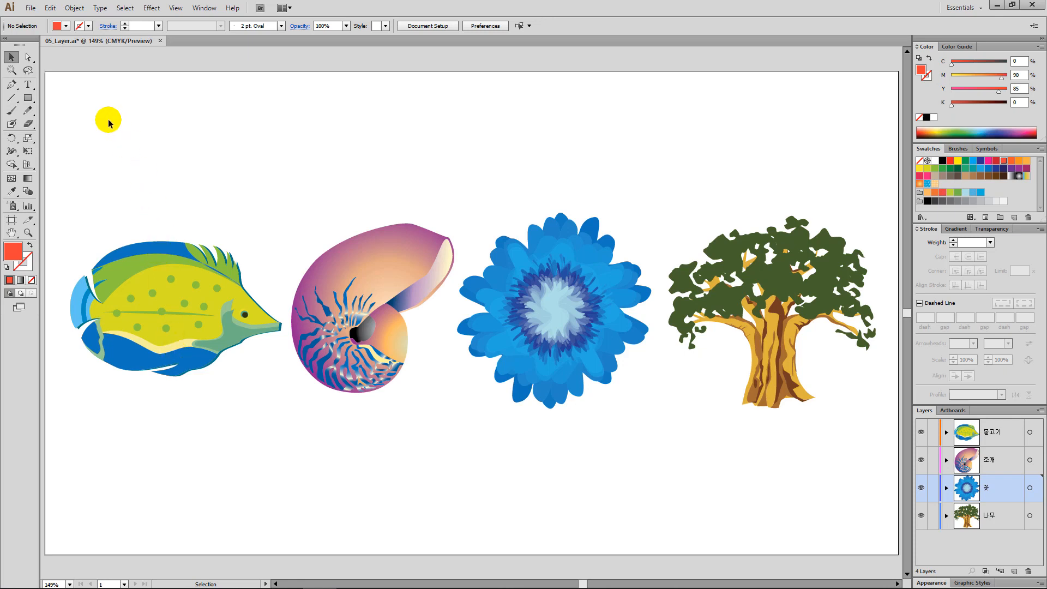
- Unlock all locked objects and deselect the fish and shell artwork
{"action": "left_click", "coordinate": [75, 7]}
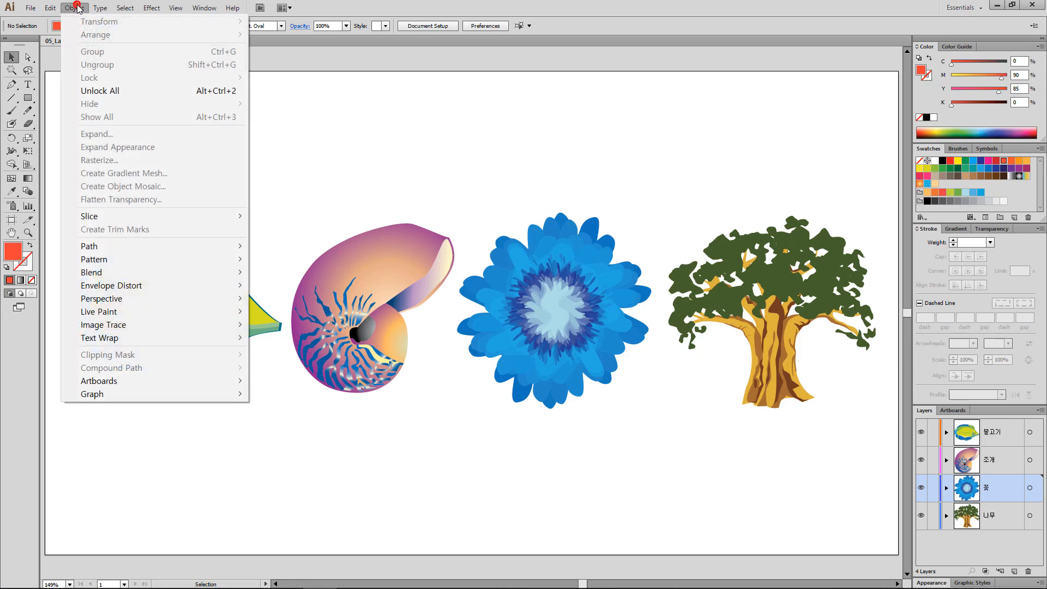
{"action": "left_click", "coordinate": [162, 94]}
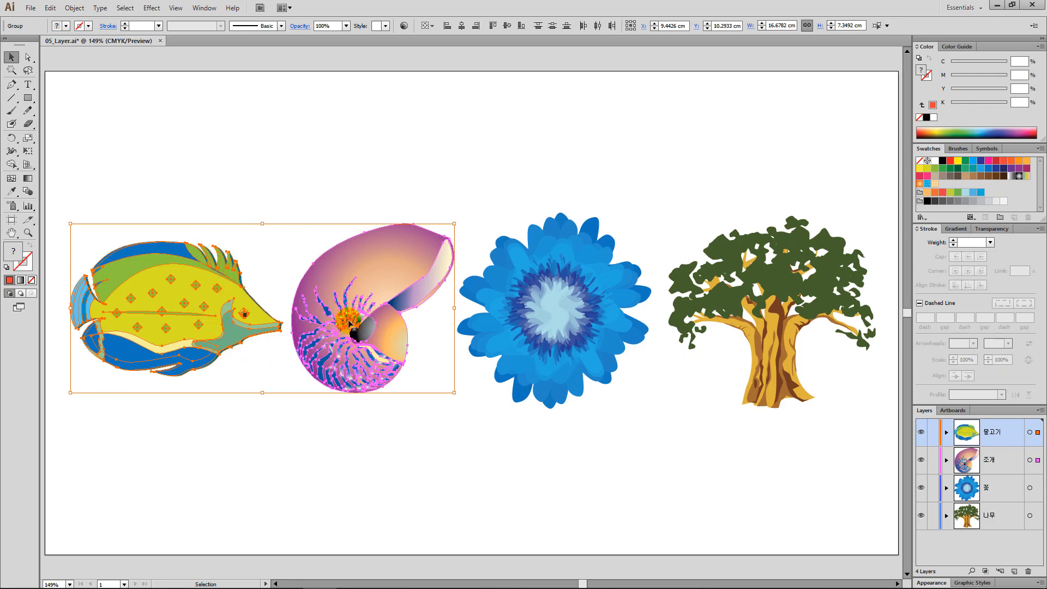
{"action": "left_click", "coordinate": [377, 189]}
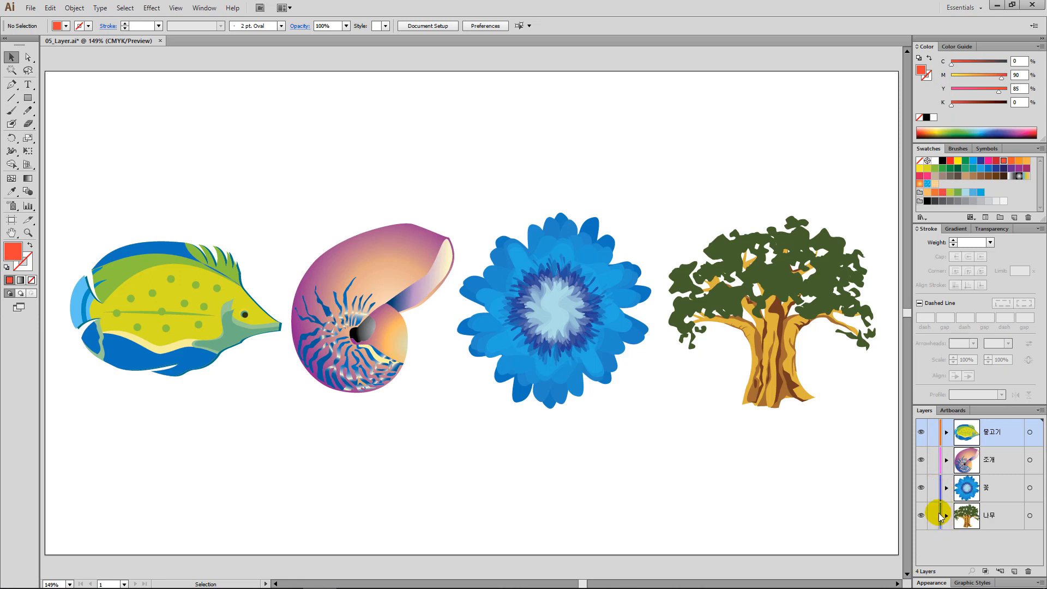
- Select the fish, shell and flower artwork one at a time to compare their selection colors with the layer colors
{"action": "left_click", "coordinate": [129, 313]}
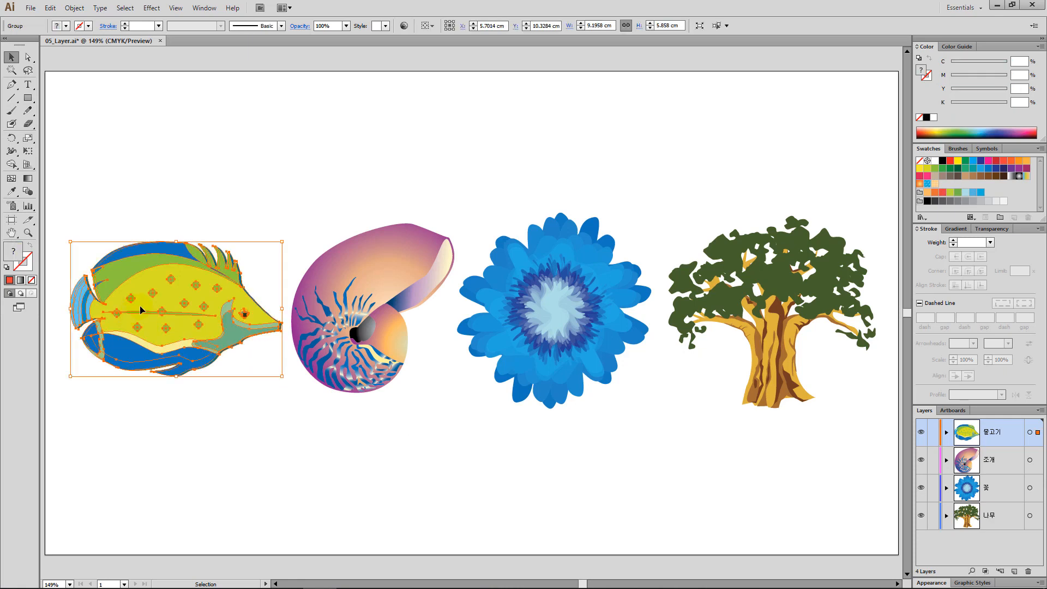
{"action": "left_click", "coordinate": [958, 445]}
{"action": "left_click", "coordinate": [377, 272]}
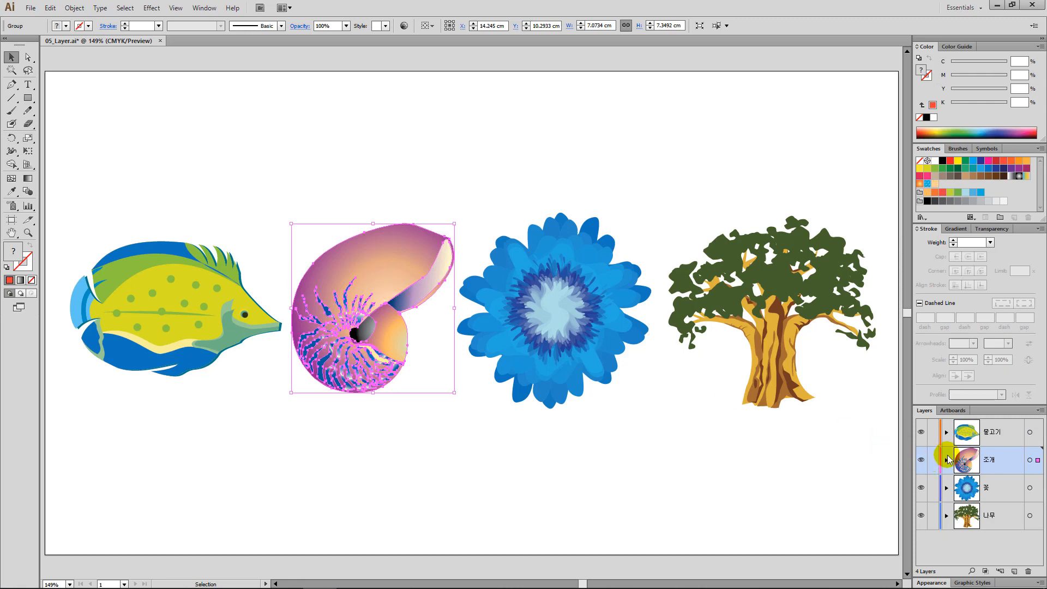
{"action": "left_click", "coordinate": [603, 335]}
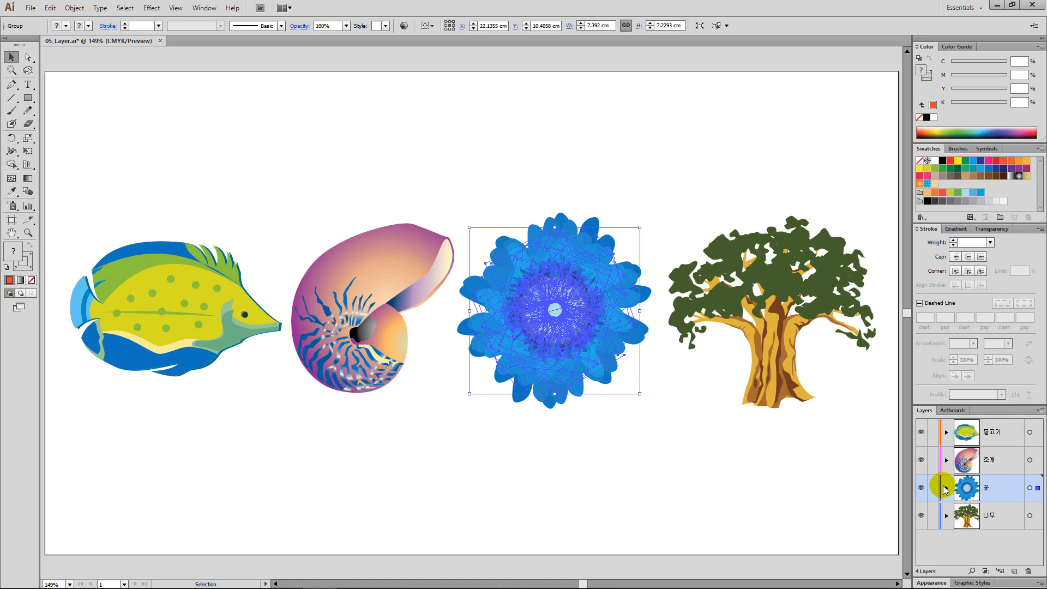
{"action": "left_click", "coordinate": [705, 420]}
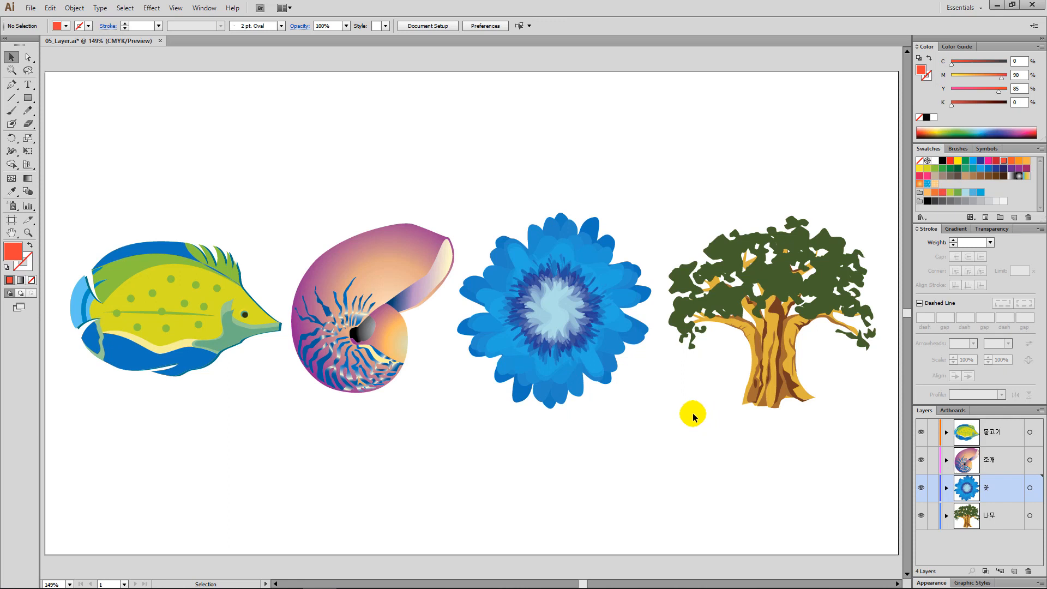
- Select the flower artwork and set the 꽃 layer's color to Gold in its Layer Options
{"action": "left_click", "coordinate": [592, 343]}
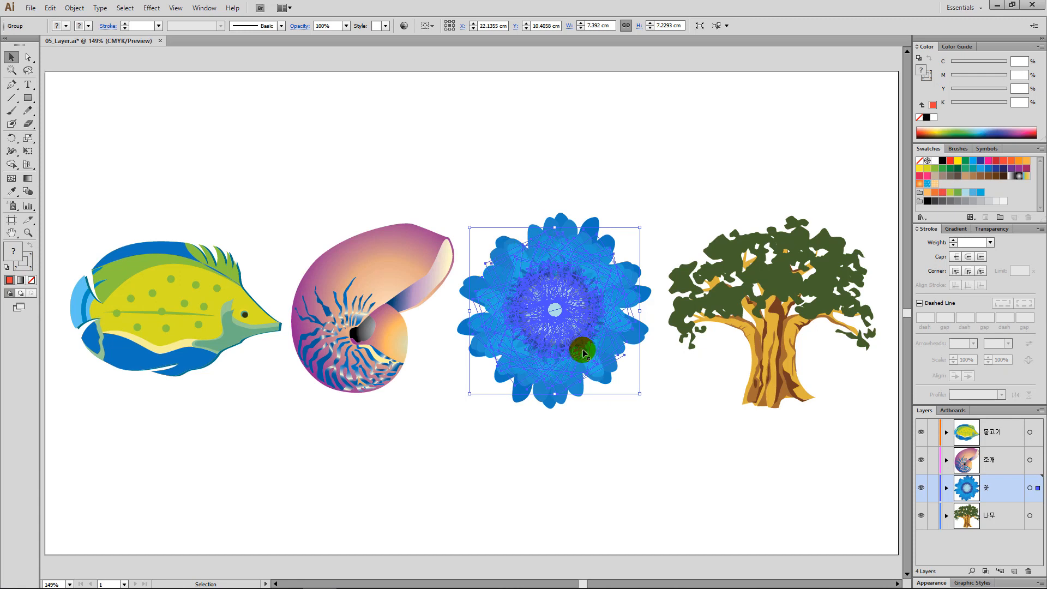
{"action": "key", "text": "ctrl+plus"}
{"action": "key", "text": "ctrl+plus"}
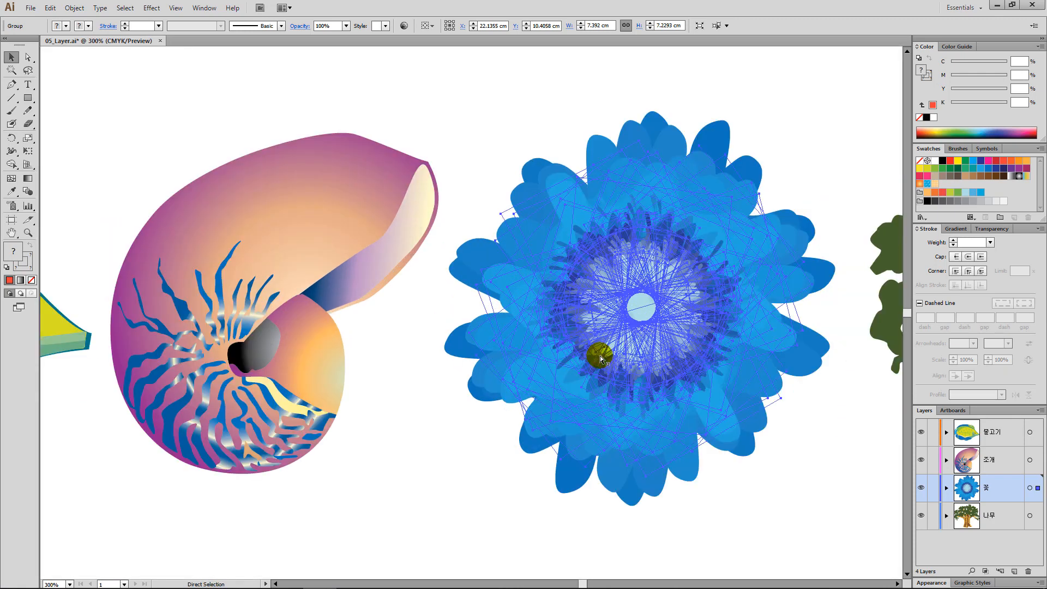
{"action": "key", "text": "ctrl+plus"}
{"action": "left_click_drag", "start_coordinate": [594, 360], "coordinate": [394, 369]}
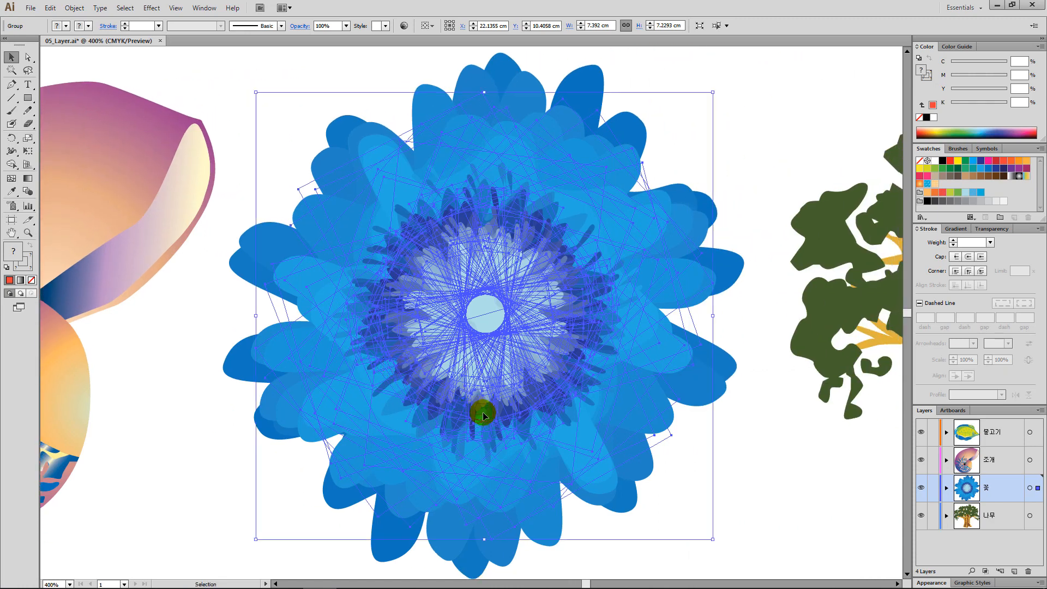
{"action": "double_click", "coordinate": [1011, 490]}
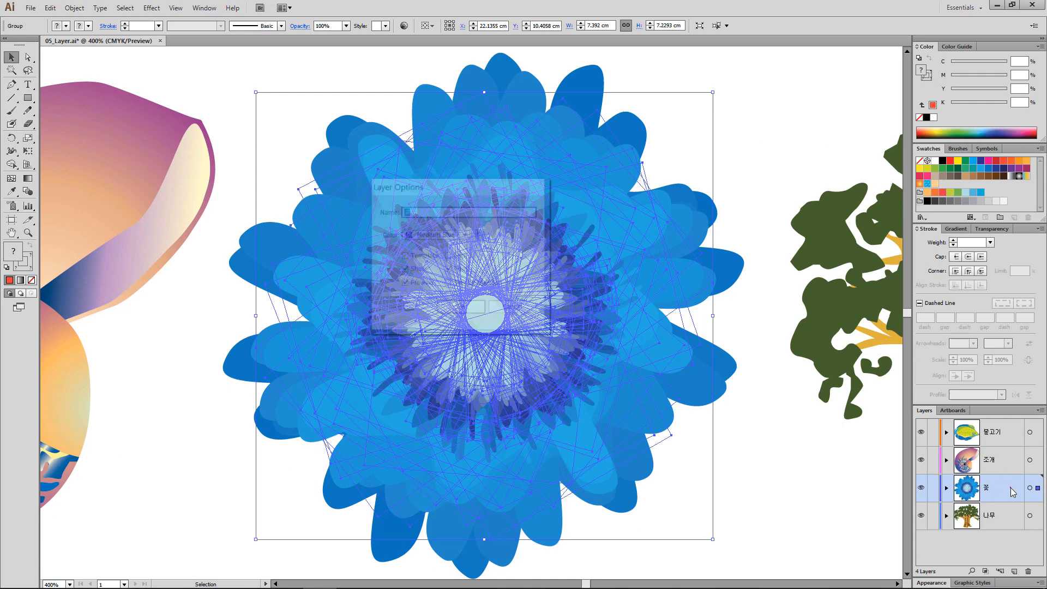
{"action": "left_click_drag", "start_coordinate": [476, 186], "coordinate": [759, 355]}
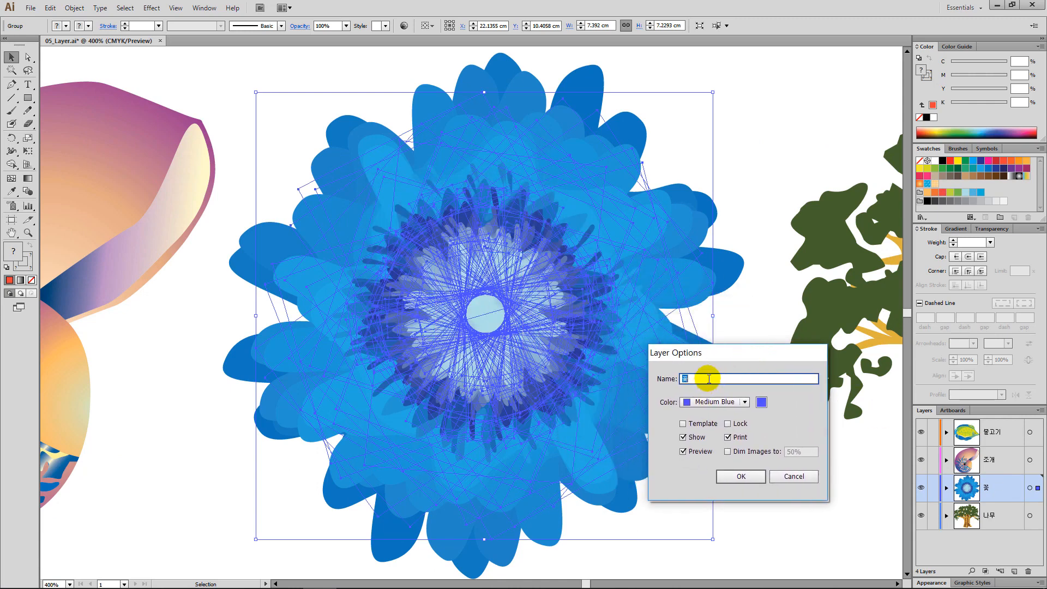
{"action": "left_click", "coordinate": [731, 402]}
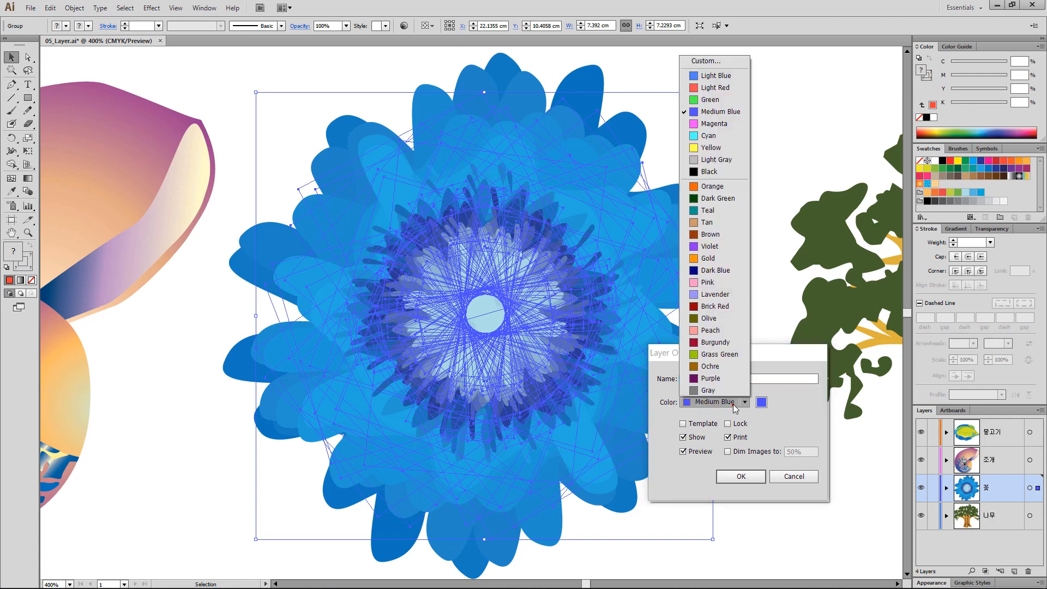
{"action": "left_click", "coordinate": [720, 262]}
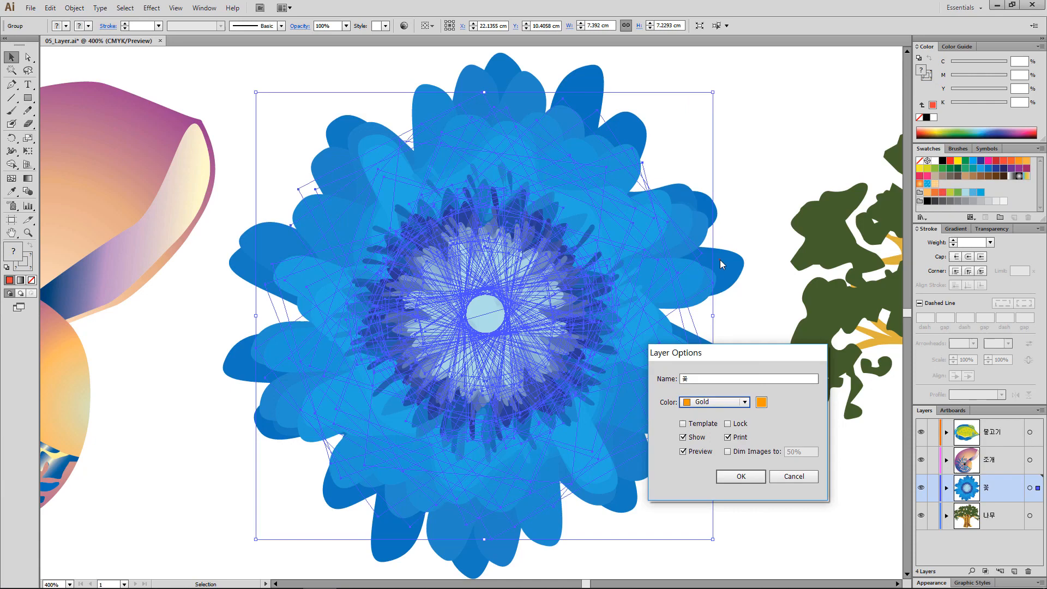
{"action": "left_click", "coordinate": [745, 478]}
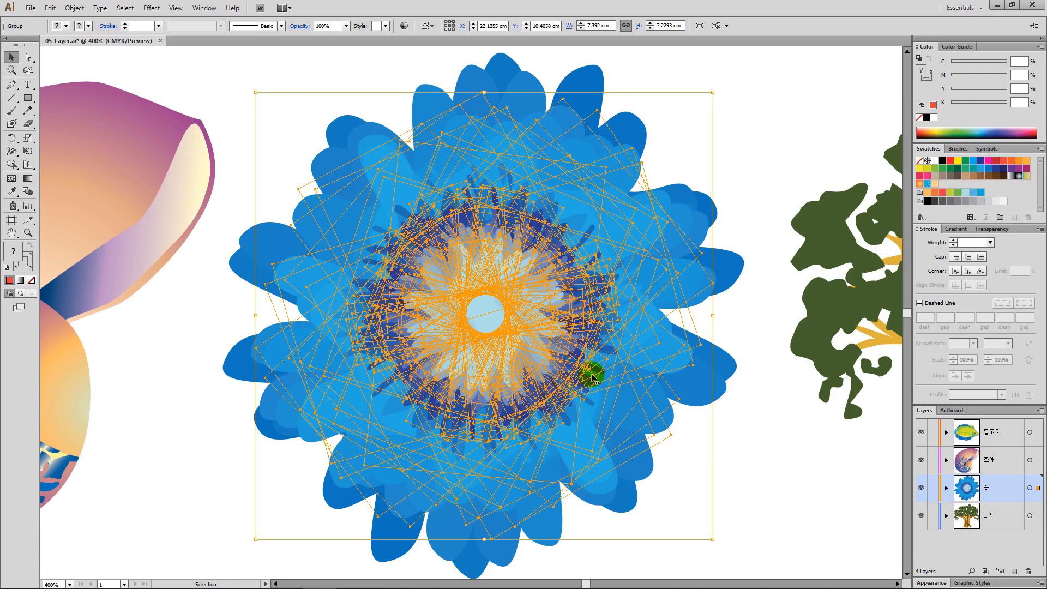
{"action": "key", "text": "a"}
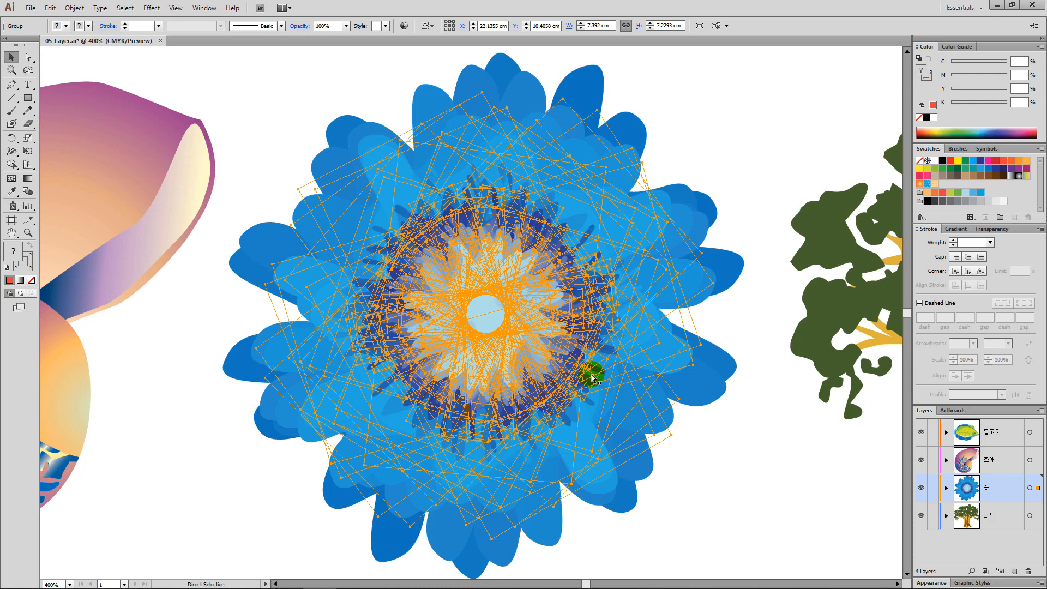
- Fit the whole artboard in the window and deselect the flower artwork
{"action": "key", "text": "ctrl+0"}
{"action": "key", "text": "v"}
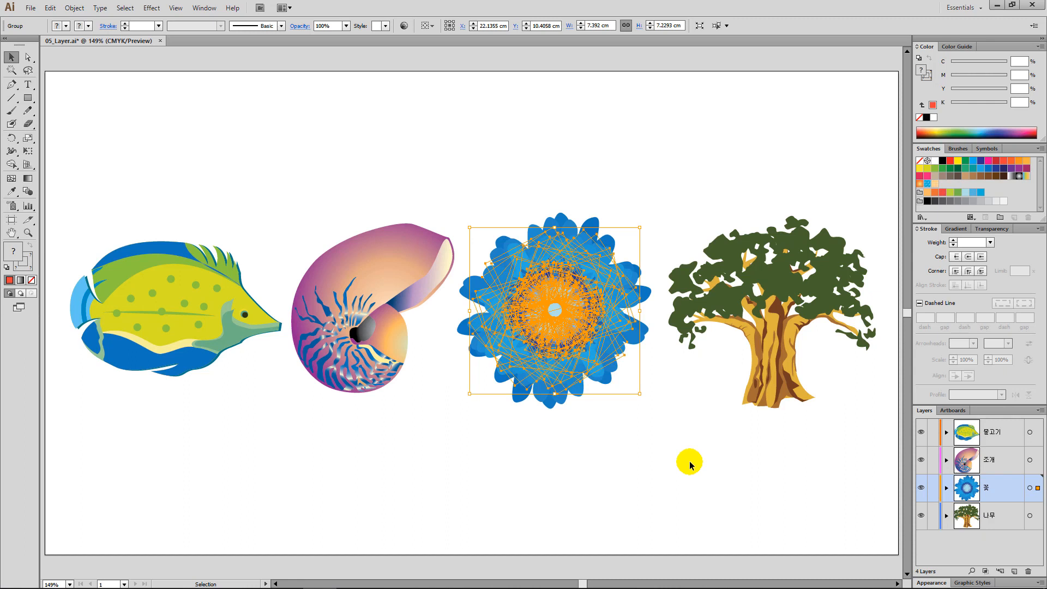
{"action": "left_click", "coordinate": [752, 480]}
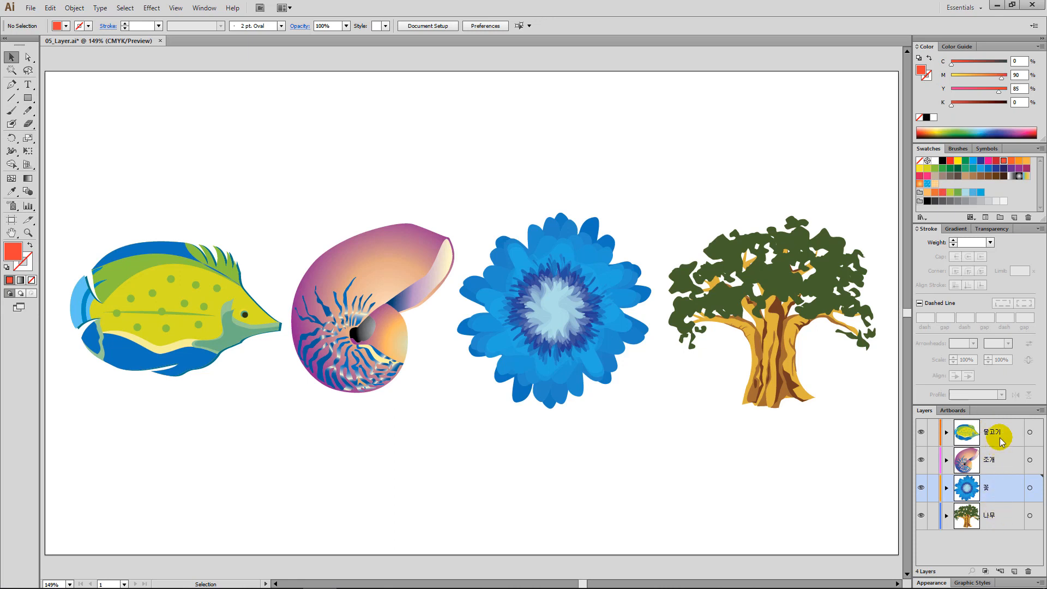
- Expand the 물고기 layer down to its nested groups, examine the objects inside, and collapse the layer again
{"action": "left_click", "coordinate": [946, 432]}
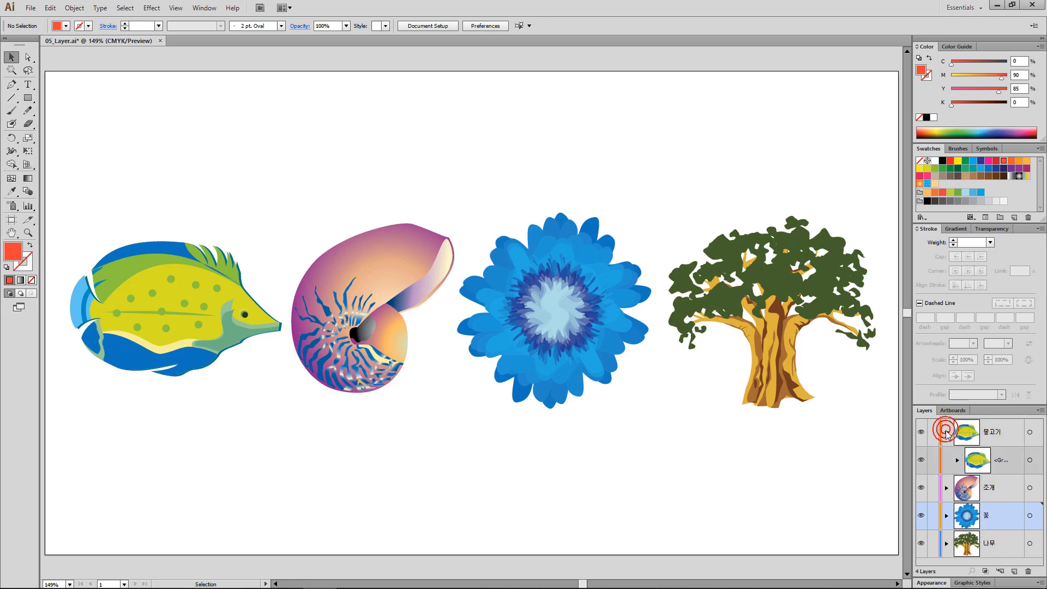
{"action": "left_click", "coordinate": [958, 461]}
{"action": "left_click", "coordinate": [968, 488]}
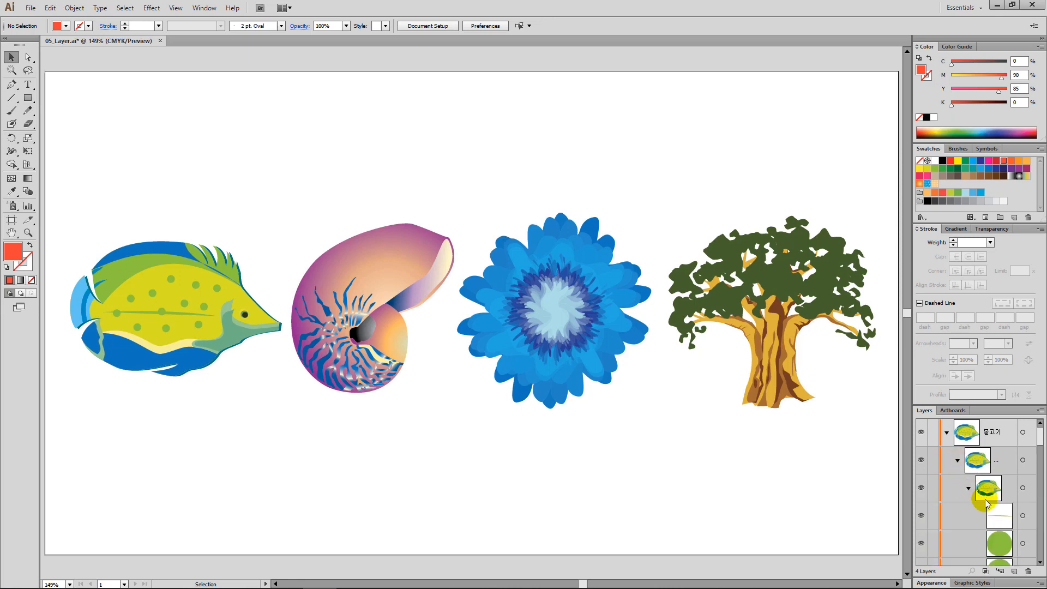
{"action": "scroll", "coordinate": [1008, 511], "scroll_direction": "down", "scroll_amount": 3}
{"action": "scroll", "coordinate": [1008, 510], "scroll_direction": "up", "scroll_amount": 4}
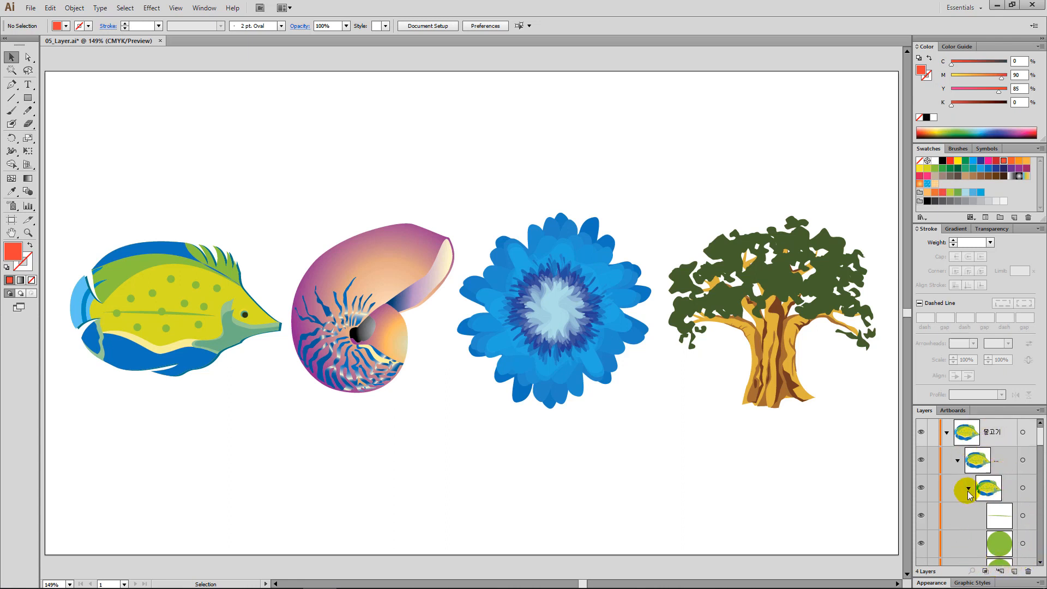
{"action": "left_click", "coordinate": [968, 487]}
{"action": "left_click", "coordinate": [959, 463]}
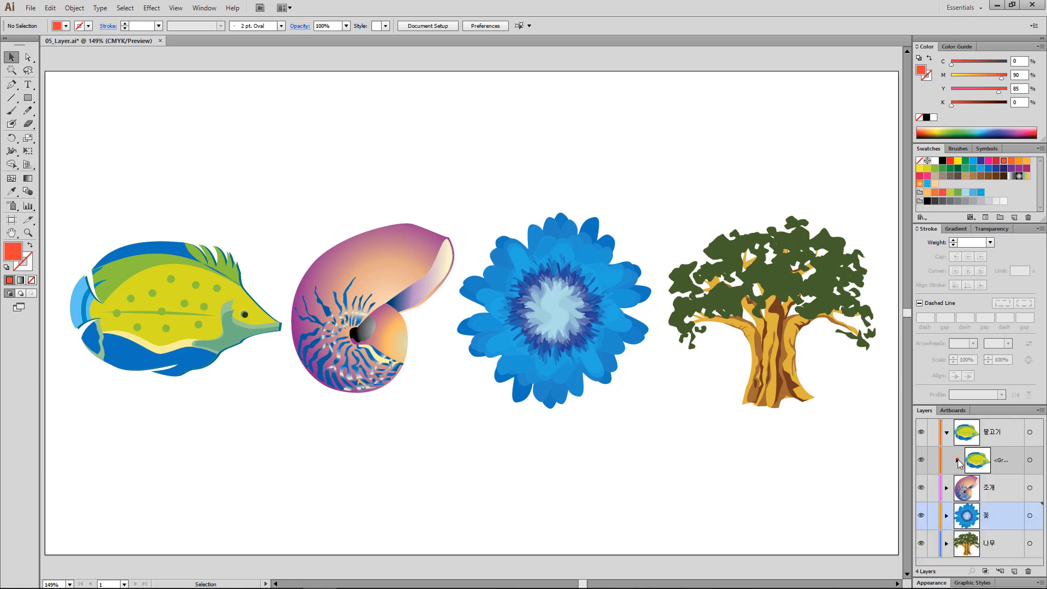
{"action": "left_click", "coordinate": [947, 434]}
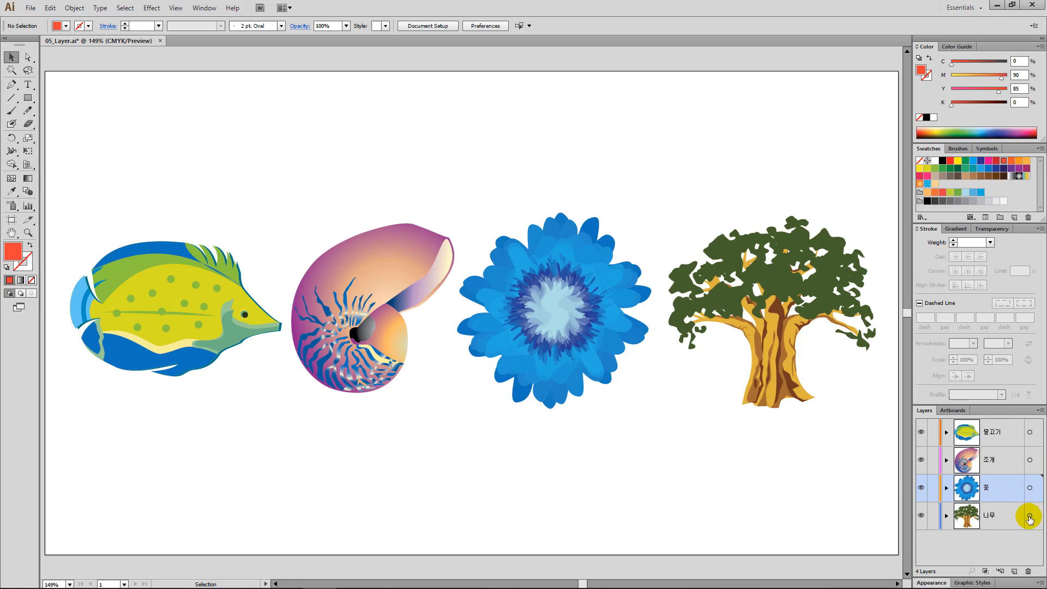
- Select the artwork of the tree, flower, shell and fish layers in turn by targeting each layer, and collapse the 나무 layer
{"action": "left_click", "coordinate": [1029, 517]}
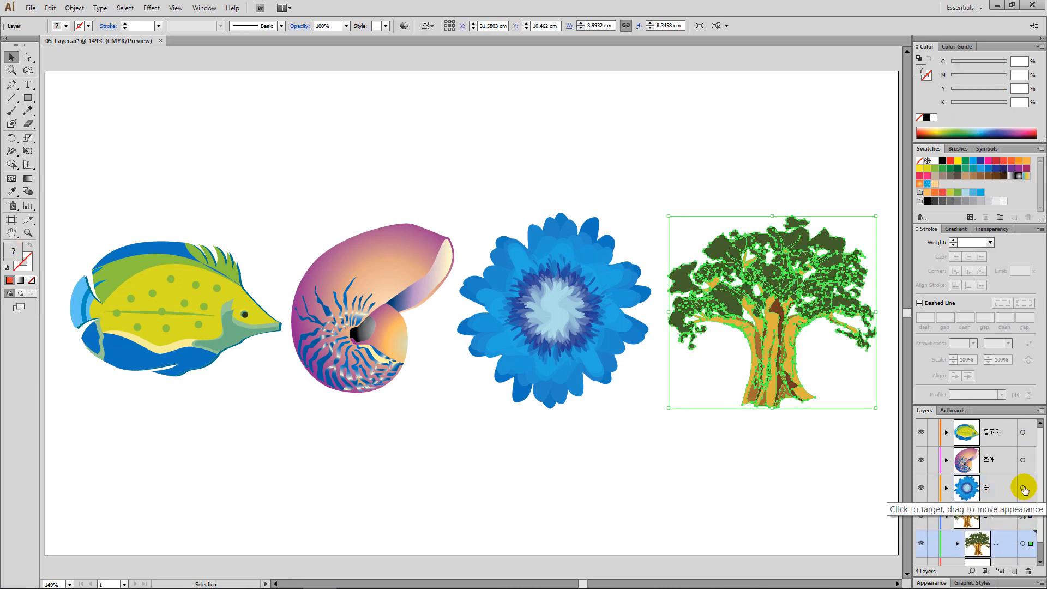
{"action": "left_click", "coordinate": [1024, 489]}
{"action": "left_click", "coordinate": [1024, 462]}
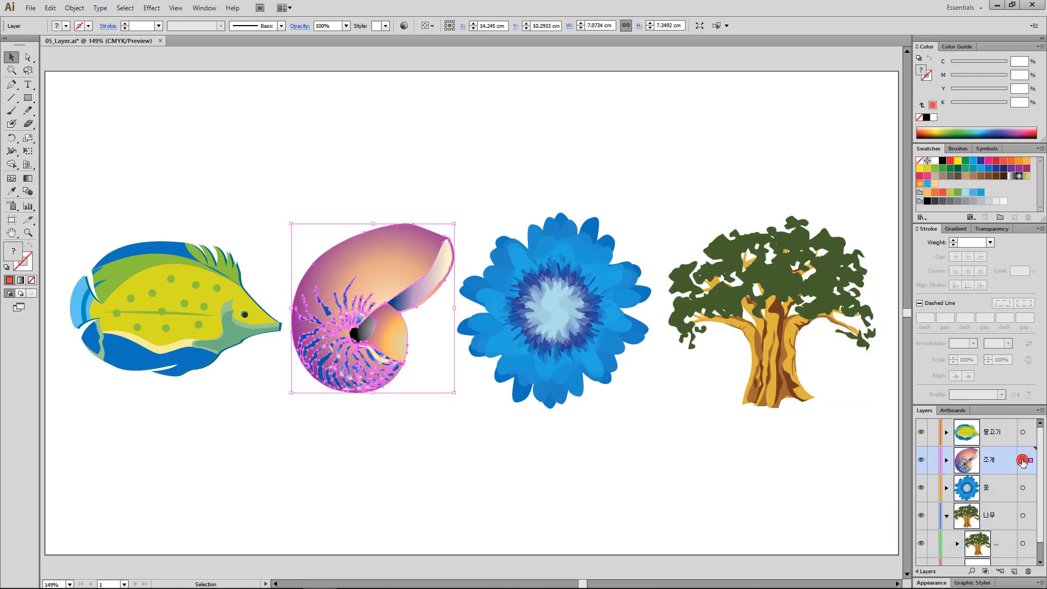
{"action": "left_click", "coordinate": [1023, 433]}
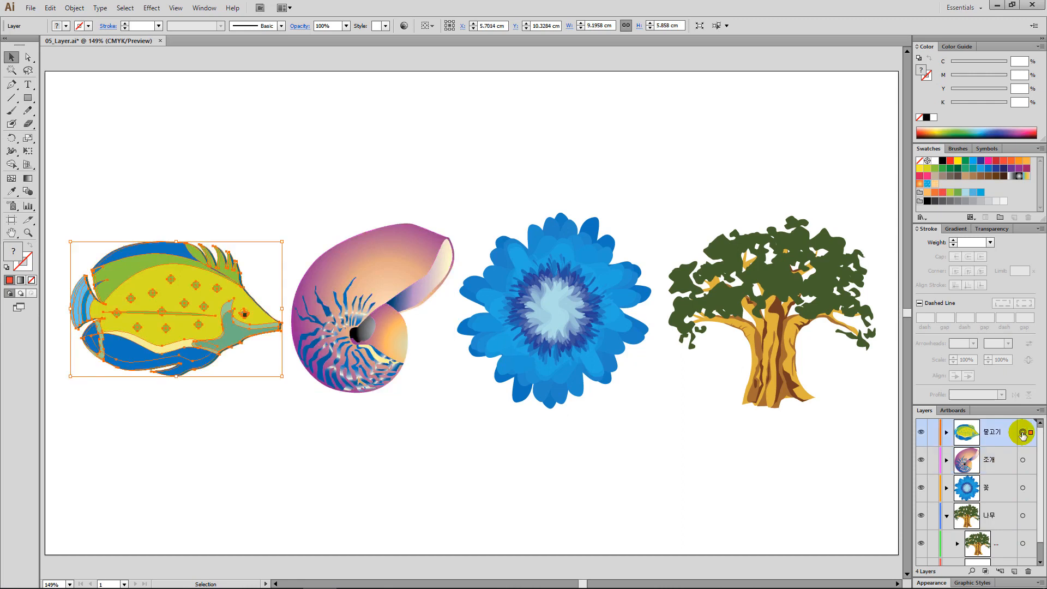
{"action": "left_click", "coordinate": [947, 516]}
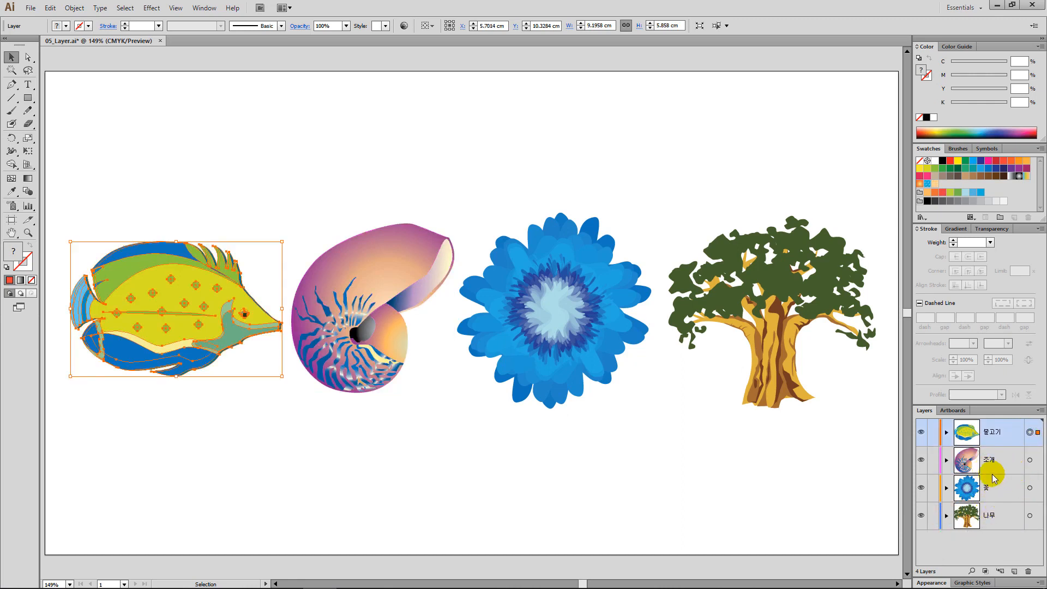
- Marquee-select the shell, flower, tree and fish artwork one at a time to compare their layer selection marks, and collapse the 나무 layer
{"action": "left_click_drag", "start_coordinate": [312, 211], "coordinate": [420, 362]}
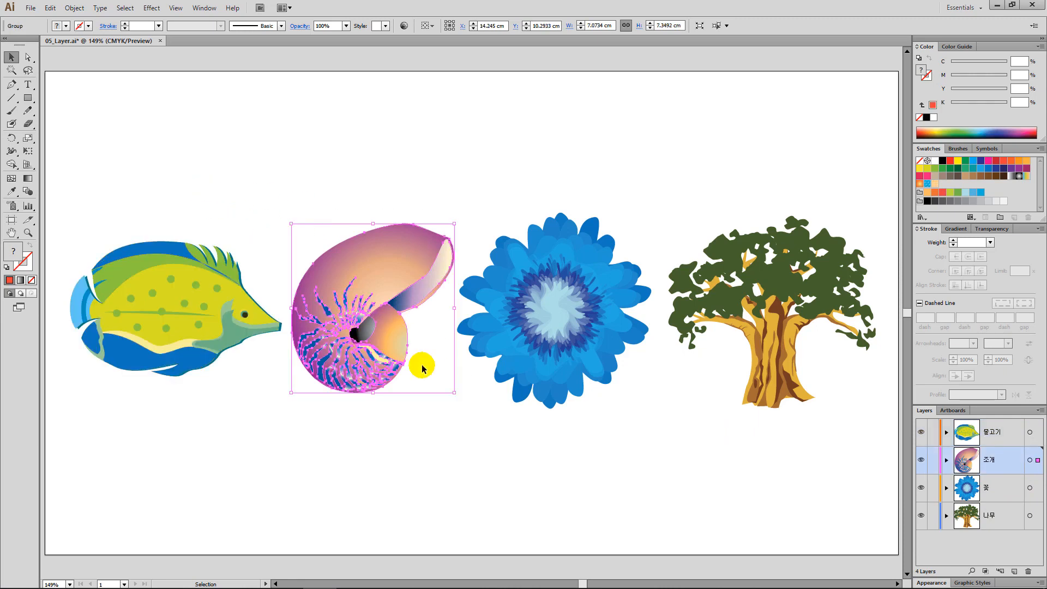
{"action": "left_click_drag", "start_coordinate": [508, 202], "coordinate": [599, 392]}
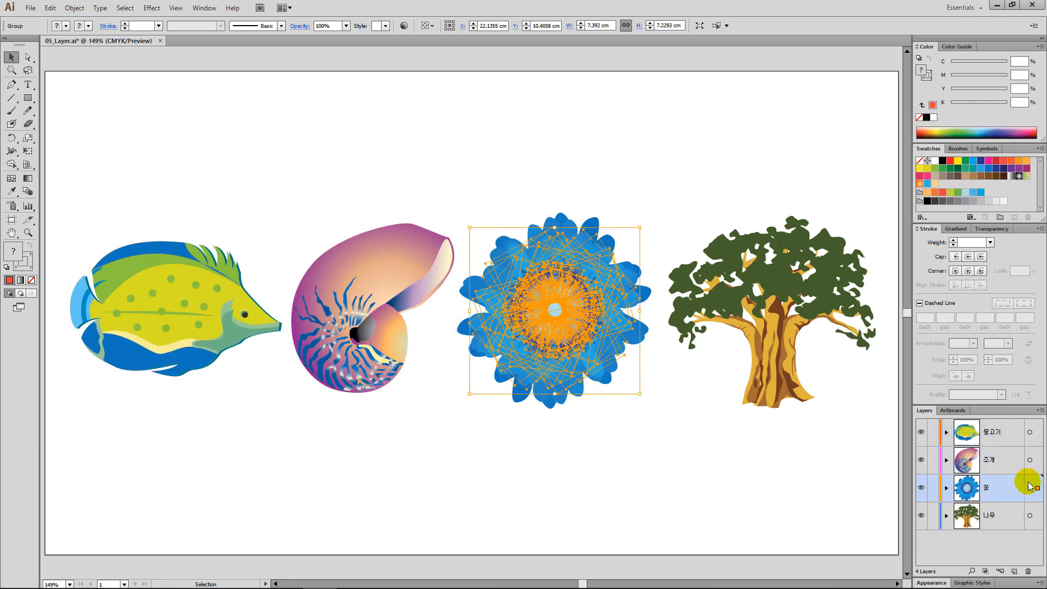
{"action": "left_click_drag", "start_coordinate": [733, 200], "coordinate": [839, 414]}
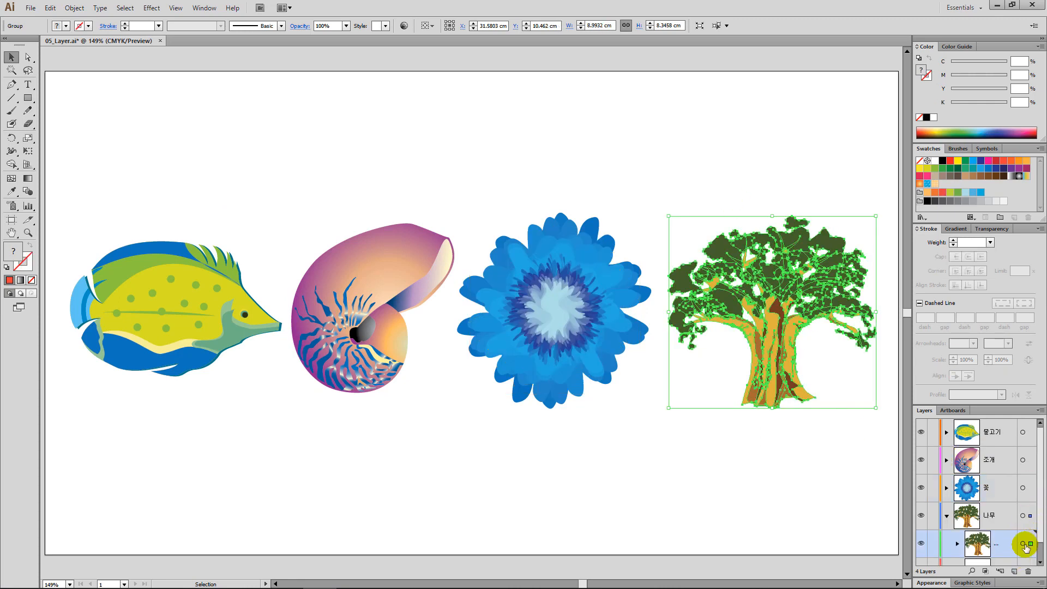
{"action": "left_click_drag", "start_coordinate": [179, 208], "coordinate": [247, 335]}
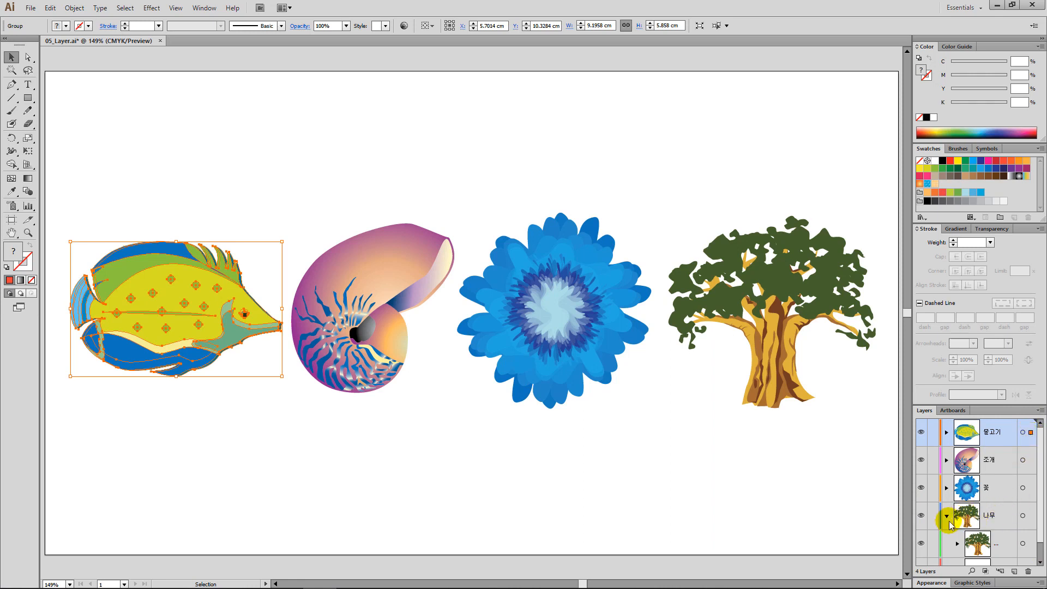
{"action": "left_click", "coordinate": [947, 516]}
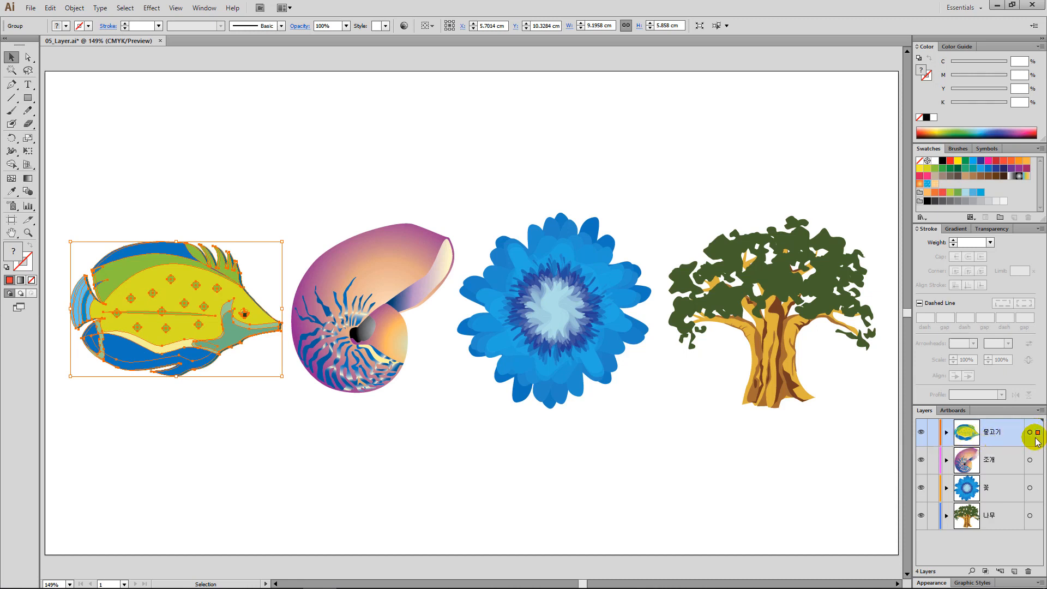
- Select only the flower artwork, locate it in the layer list, examine its nested objects, and collapse the 꽃 layer
{"action": "left_click", "coordinate": [551, 445]}
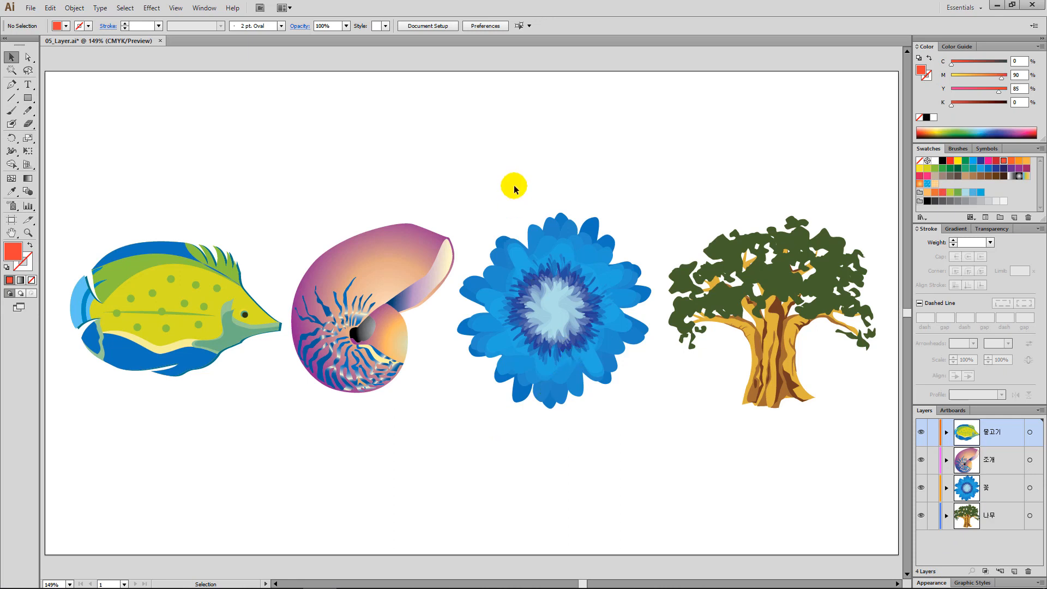
{"action": "left_click_drag", "start_coordinate": [509, 182], "coordinate": [600, 385]}
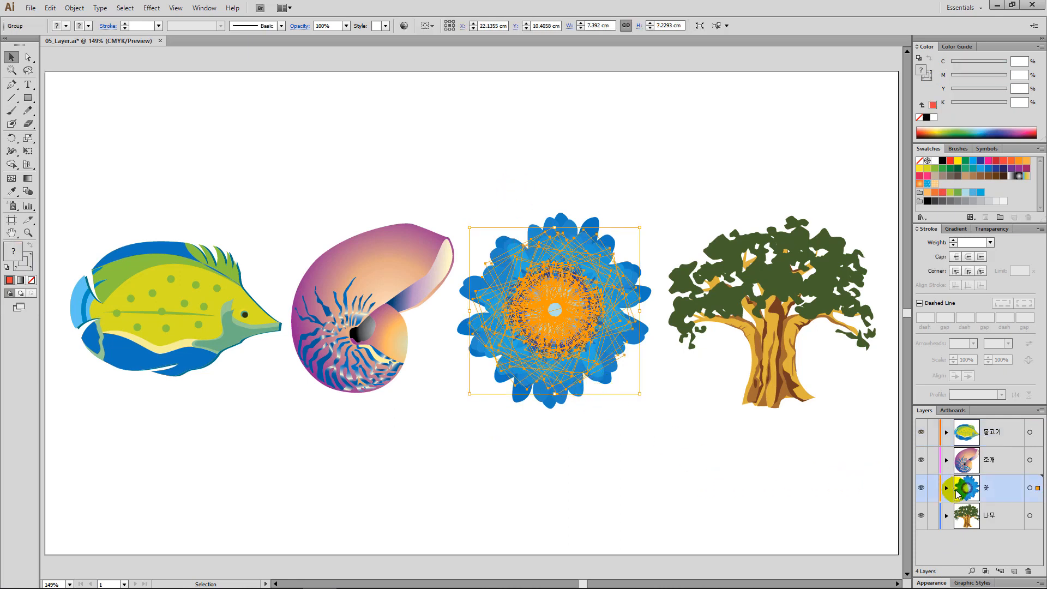
{"action": "left_click", "coordinate": [973, 571]}
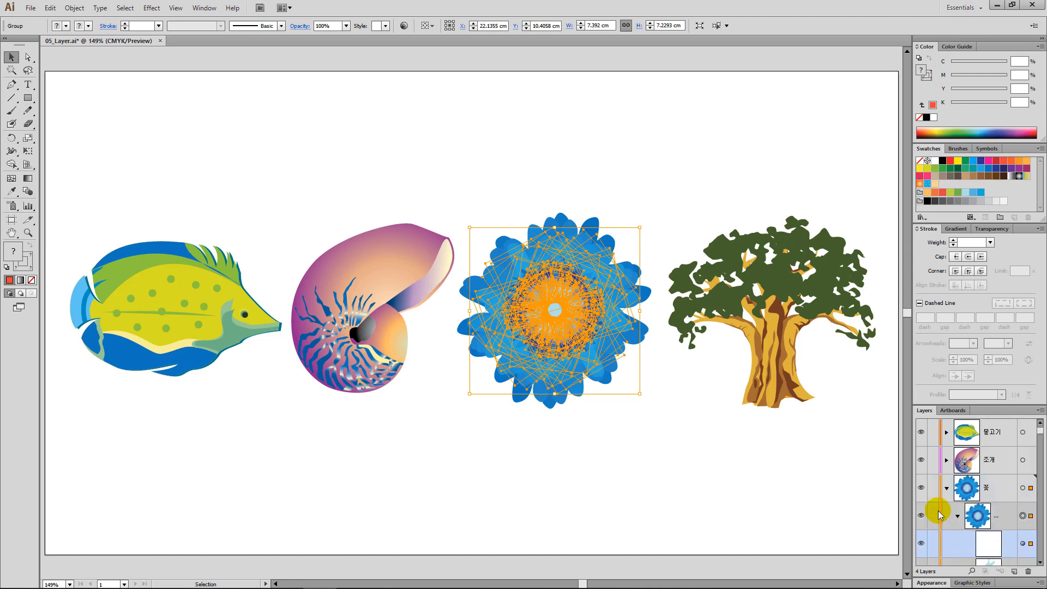
{"action": "scroll", "coordinate": [938, 509], "scroll_direction": "down", "scroll_amount": 5}
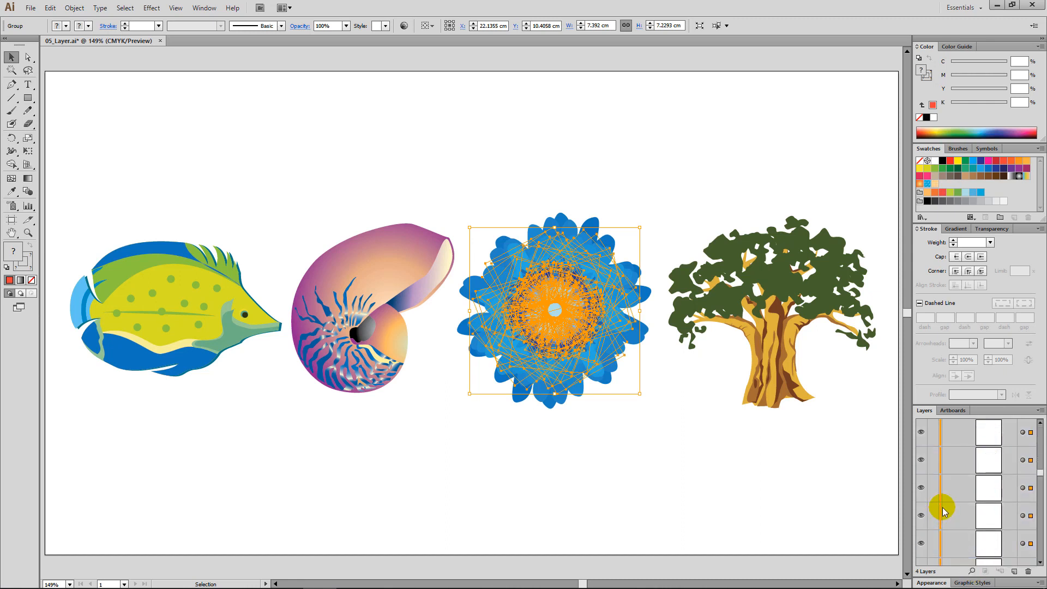
{"action": "scroll", "coordinate": [945, 509], "scroll_direction": "up", "scroll_amount": 8}
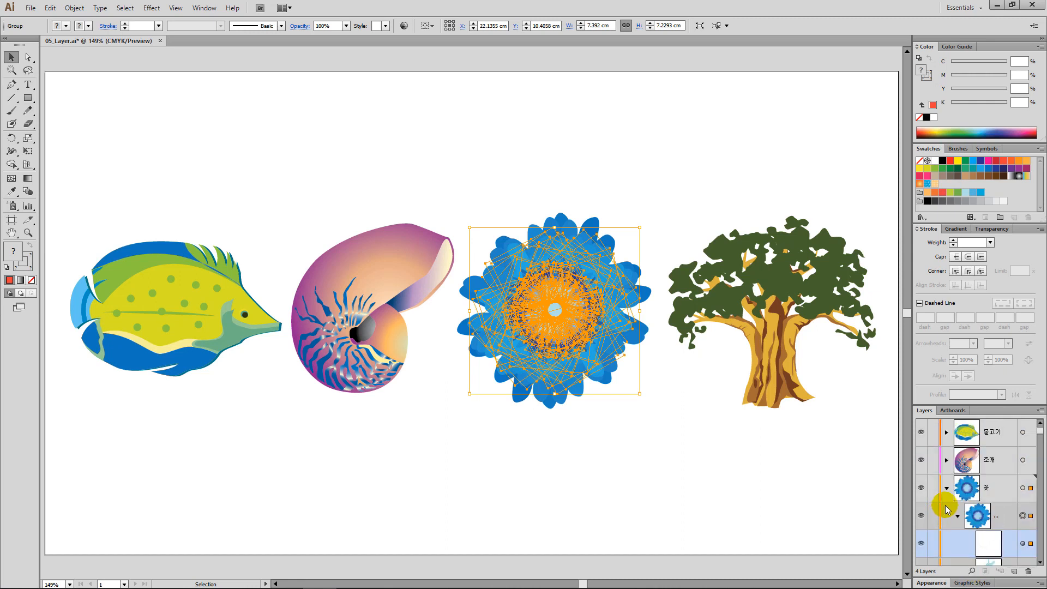
{"action": "scroll", "coordinate": [946, 506], "scroll_direction": "down", "scroll_amount": 5}
{"action": "scroll", "coordinate": [955, 486], "scroll_direction": "up", "scroll_amount": 5}
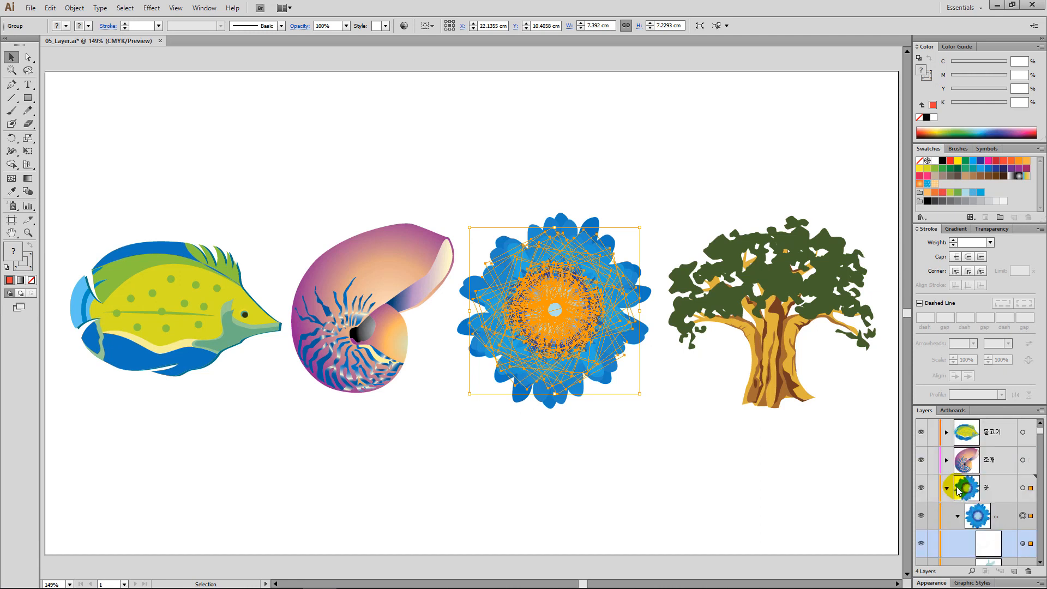
{"action": "left_click", "coordinate": [958, 517]}
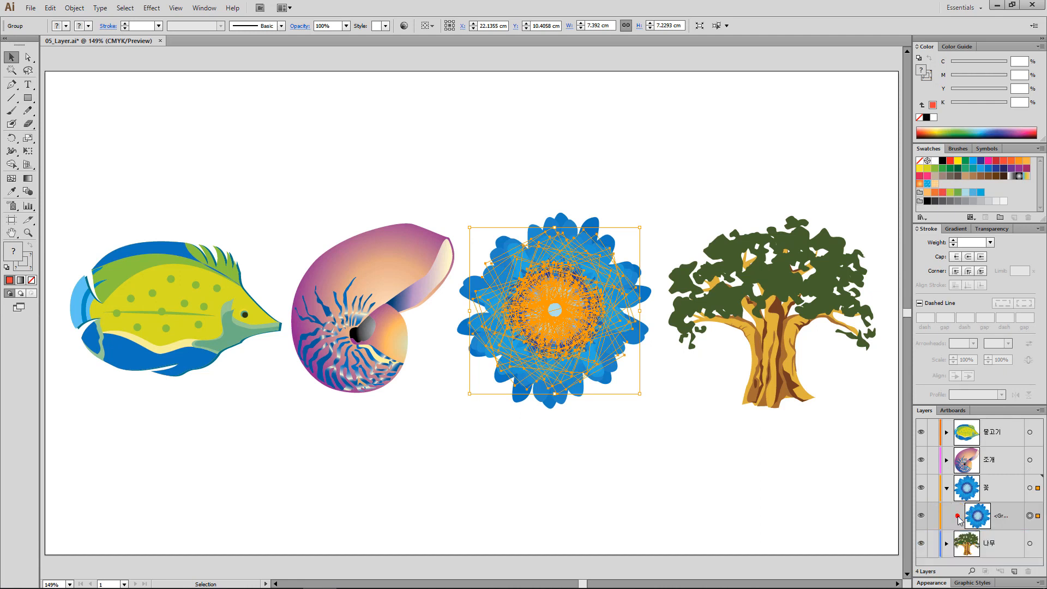
{"action": "left_click", "coordinate": [947, 489]}
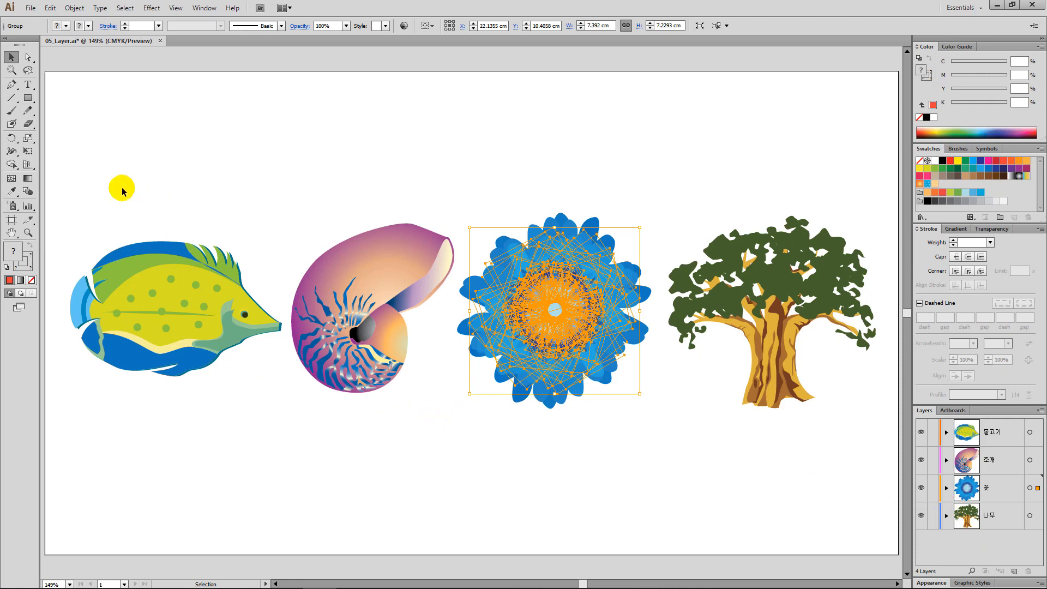
- Try making a clipping mask from the 물고기 layer with the fish selected, undo it, and deselect the fish
{"action": "left_click_drag", "start_coordinate": [122, 188], "coordinate": [228, 363]}
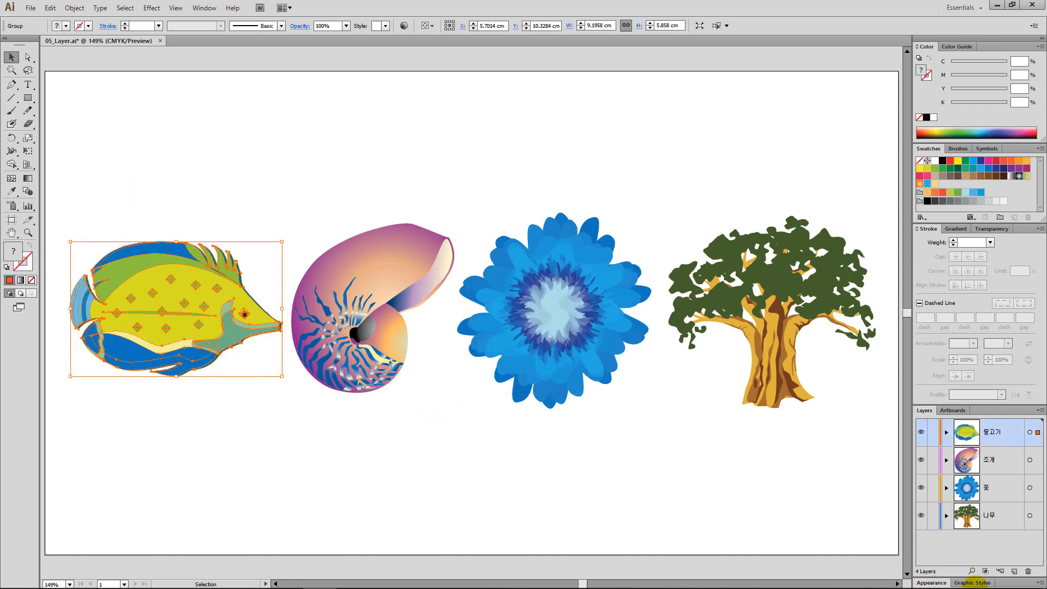
{"action": "left_click", "coordinate": [986, 571]}
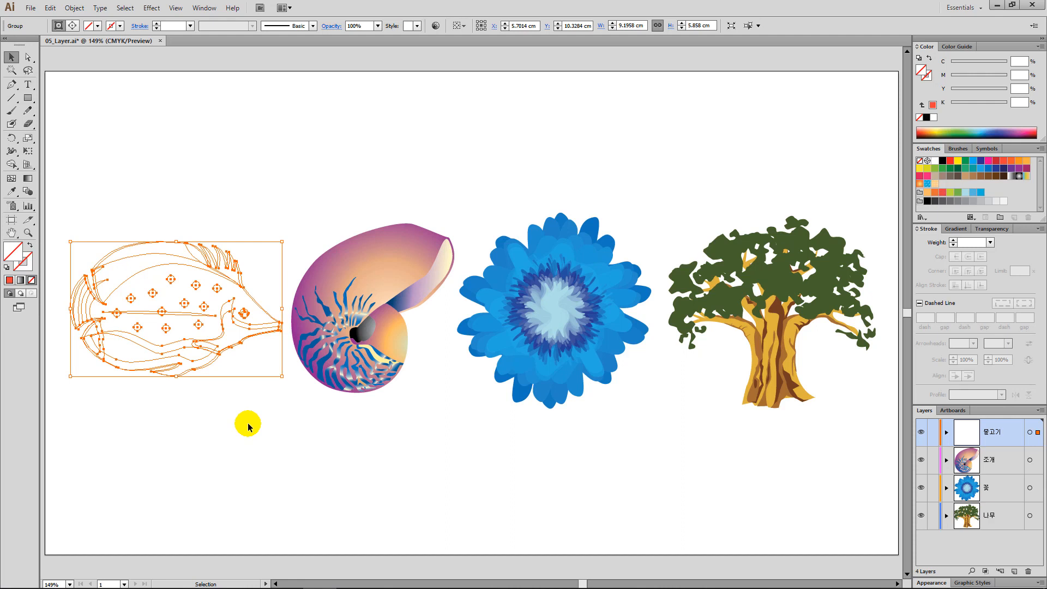
{"action": "key", "text": "ctrl+z"}
{"action": "key", "text": "ctrl+z"}
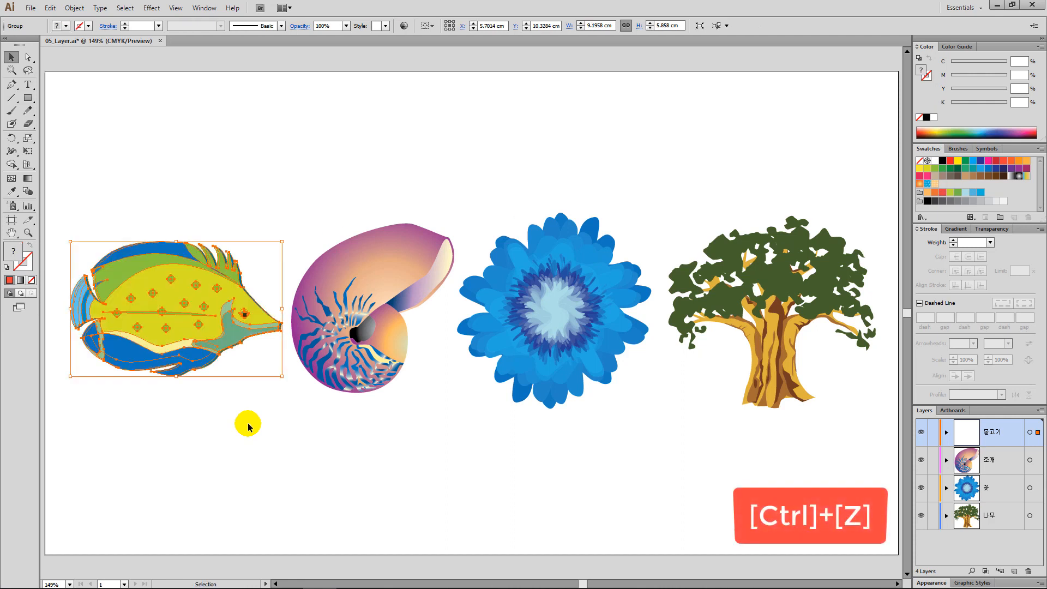
{"action": "key", "text": "ctrl"}
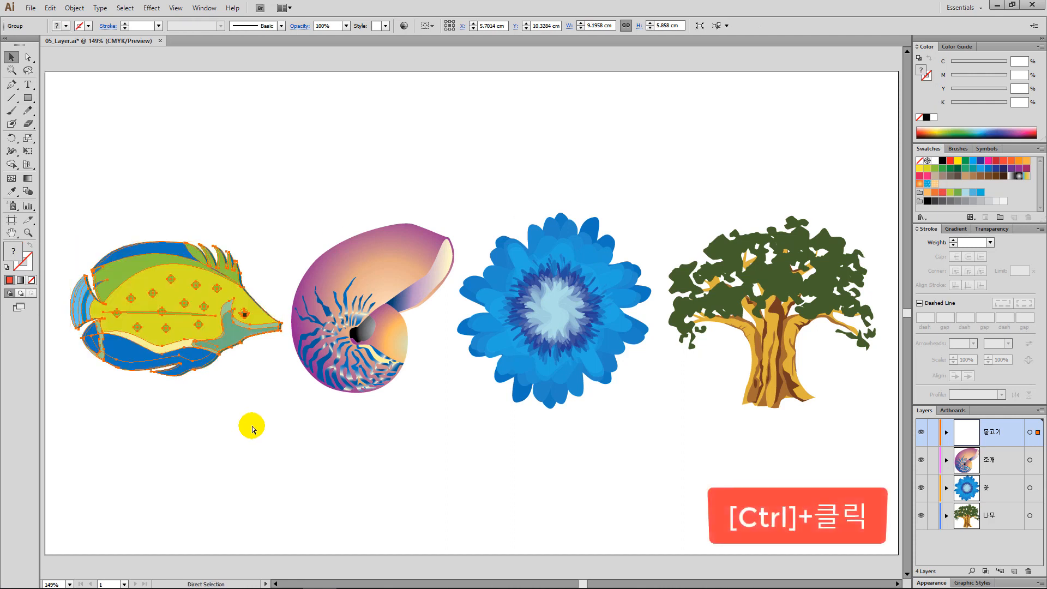
{"action": "left_click", "coordinate": [253, 427], "text": "ctrl"}
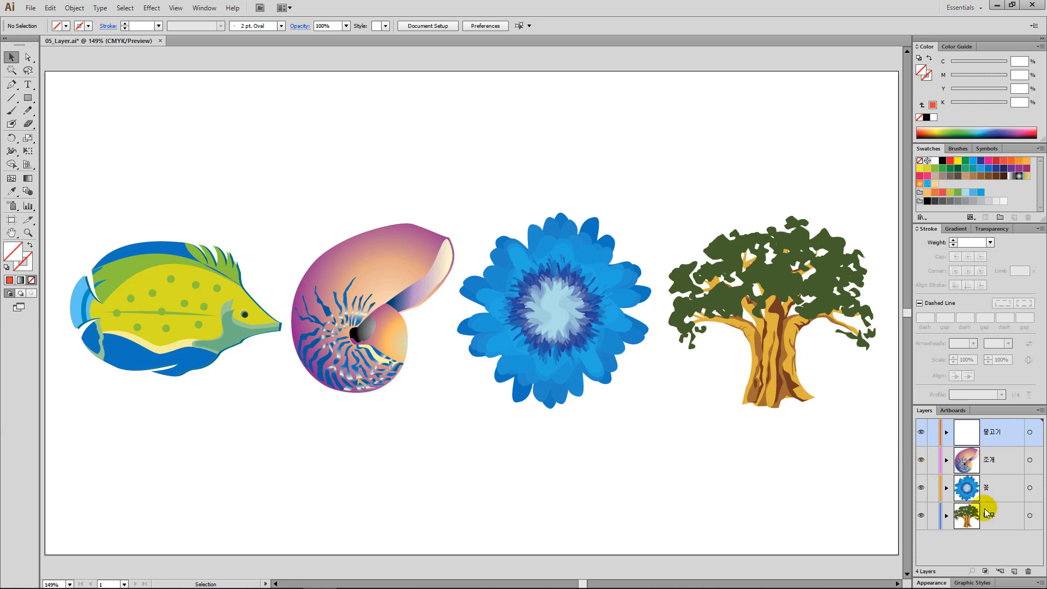
- Create a sublayer inside the 꽃 layer, delete that sublayer, and collapse the layer
{"action": "left_click", "coordinate": [1001, 495]}
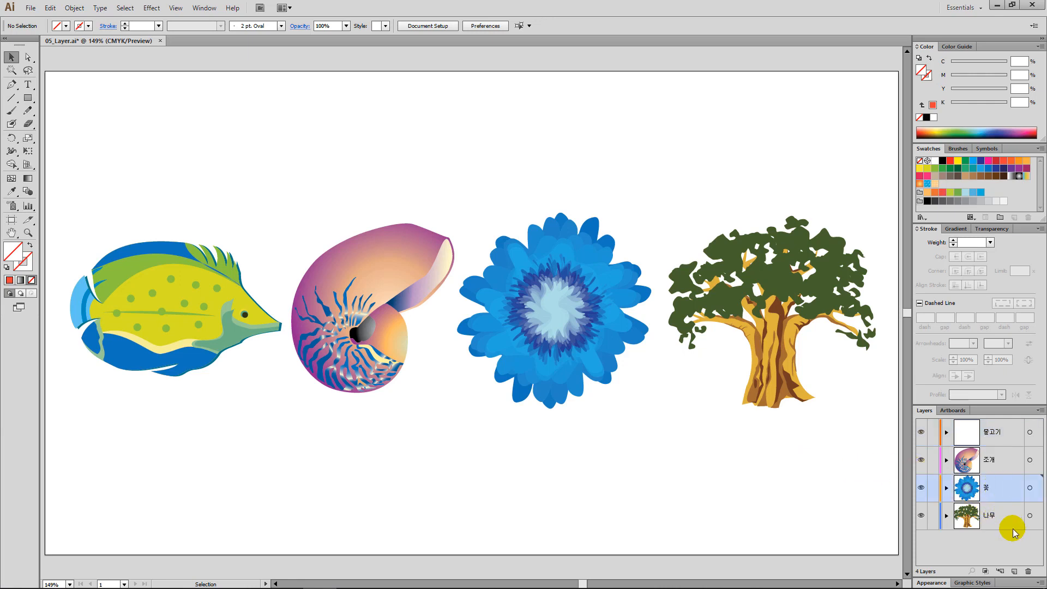
{"action": "left_click", "coordinate": [1002, 571]}
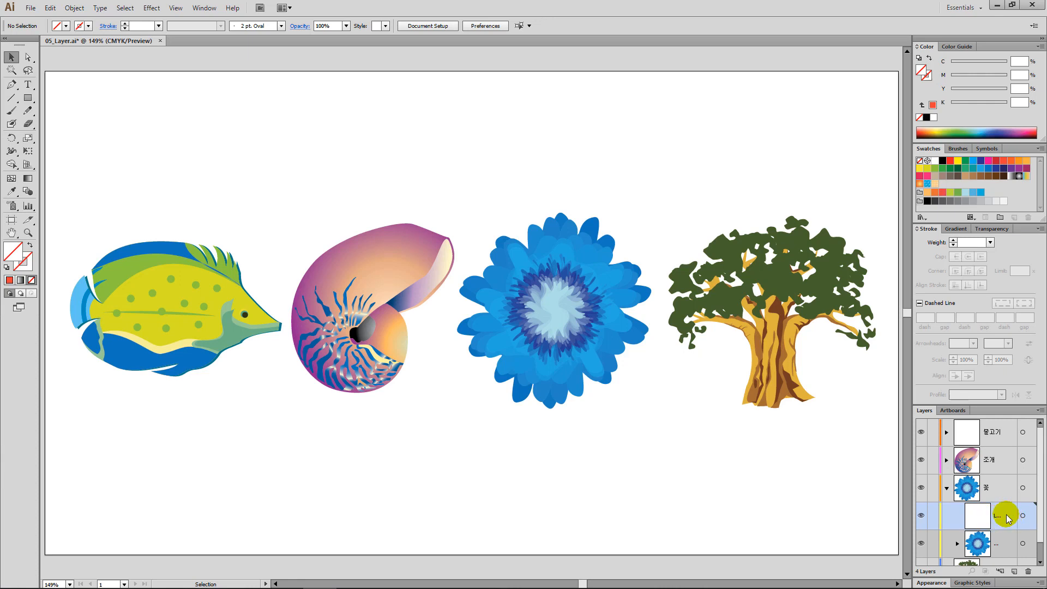
{"action": "left_click_drag", "start_coordinate": [1007, 518], "coordinate": [1029, 569]}
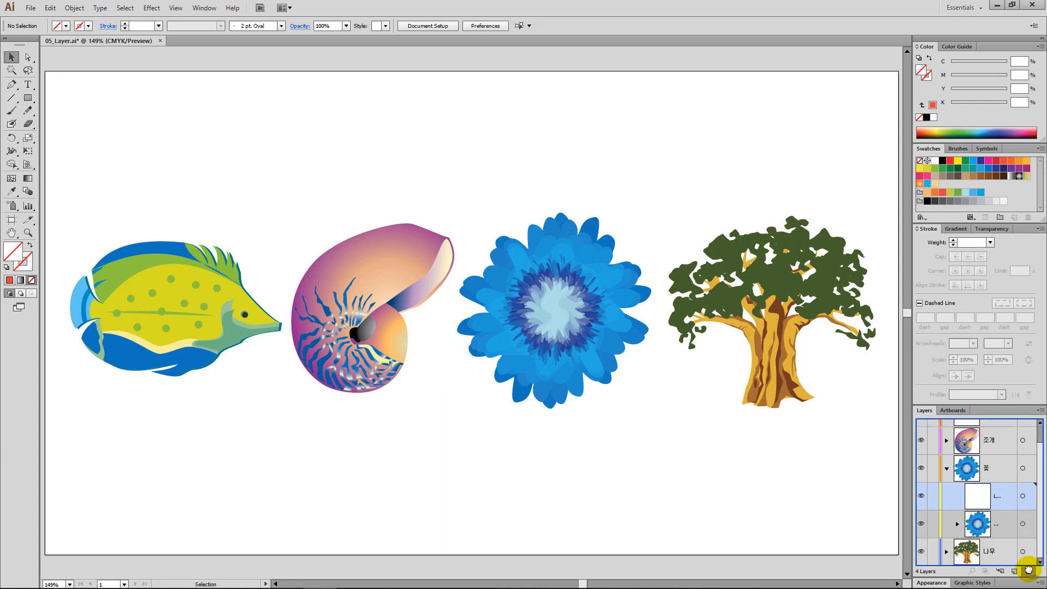
{"action": "left_click_drag", "start_coordinate": [1029, 569], "coordinate": [1029, 570]}
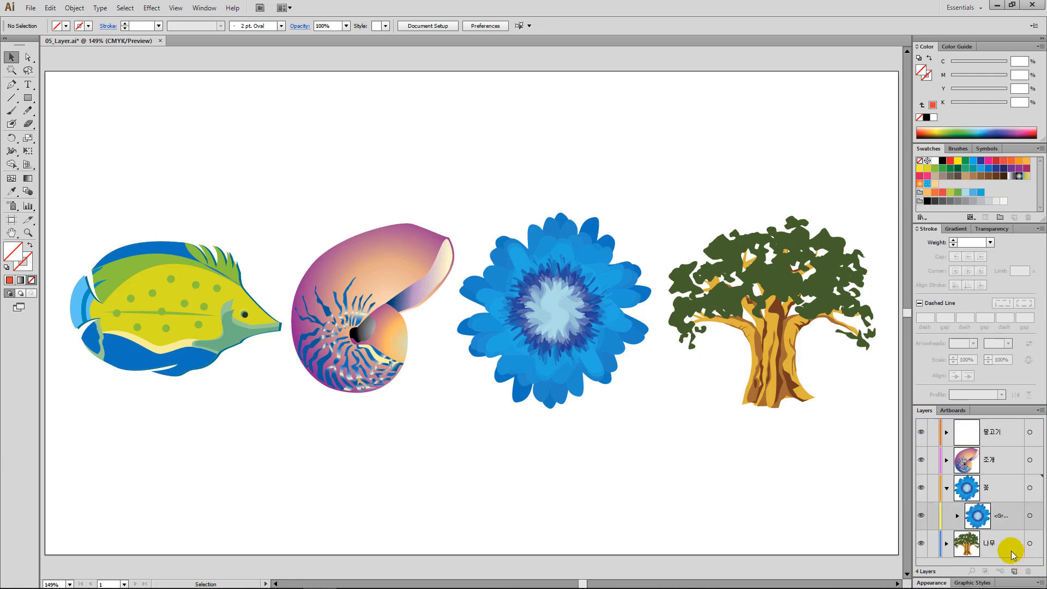
{"action": "left_click", "coordinate": [947, 490]}
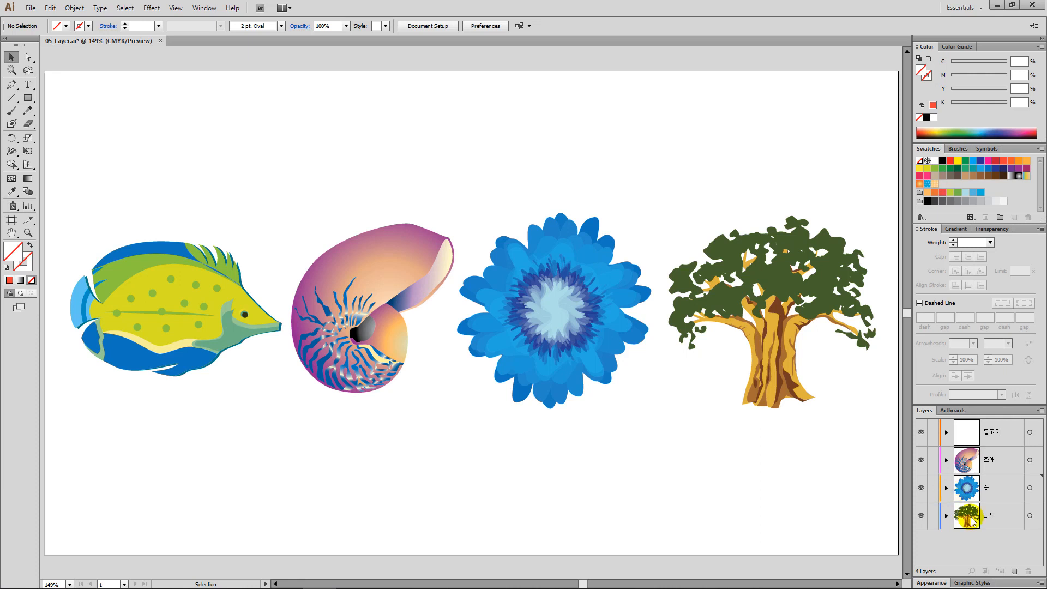
- Start a new layer above the 꽃 layer with its Layer Options open, examine the settings, and cancel creating it
{"action": "left_click", "coordinate": [1014, 573], "text": "alt"}
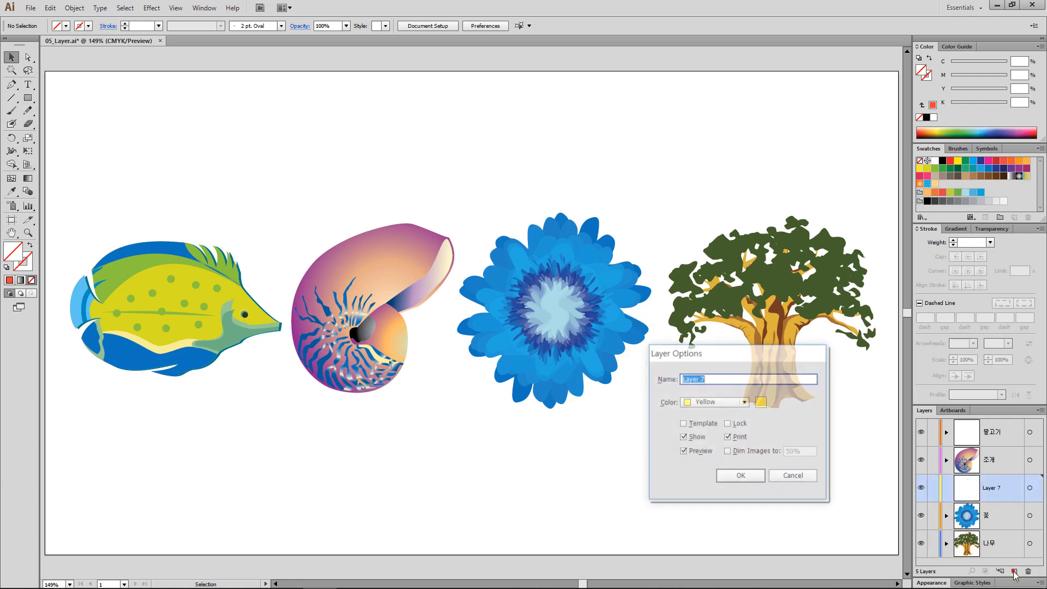
{"action": "left_click_drag", "start_coordinate": [731, 354], "coordinate": [462, 106]}
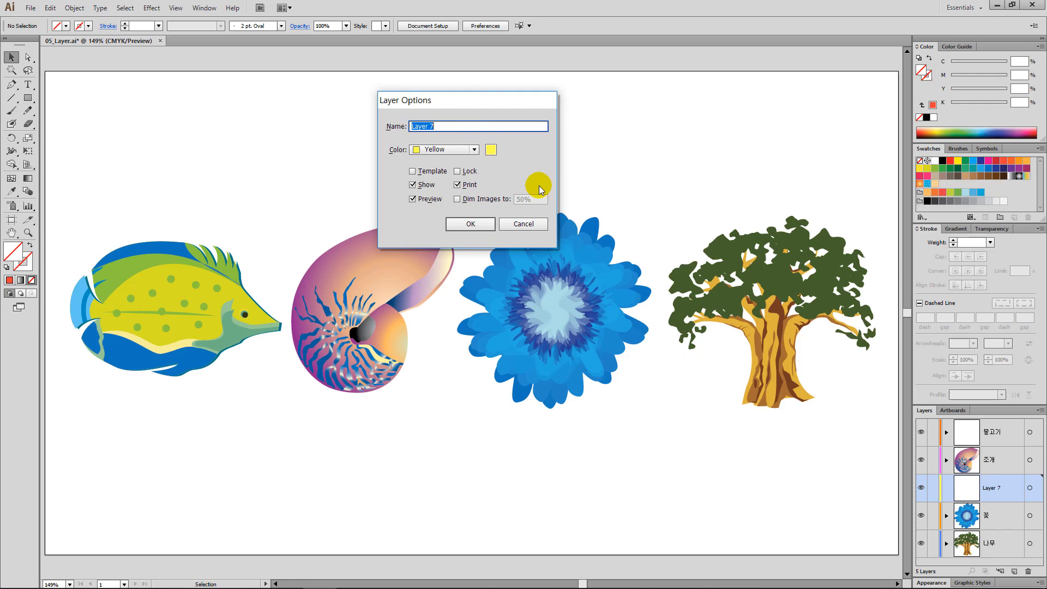
{"action": "left_click", "coordinate": [537, 226]}
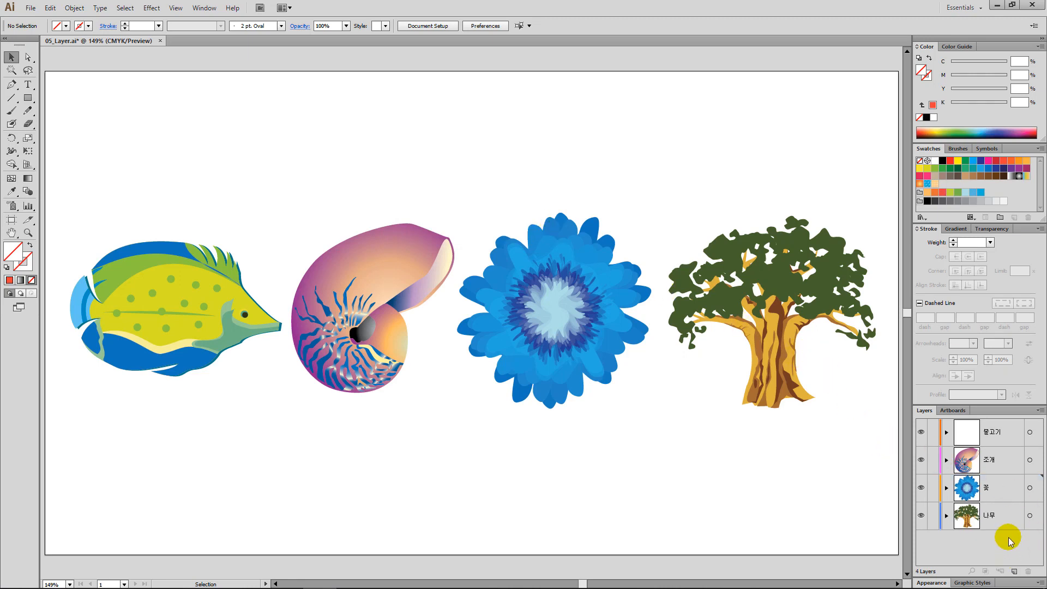
- Duplicate the 꽃 layer in the layer list, select the copy, and delete it
{"action": "left_click", "coordinate": [1002, 489]}
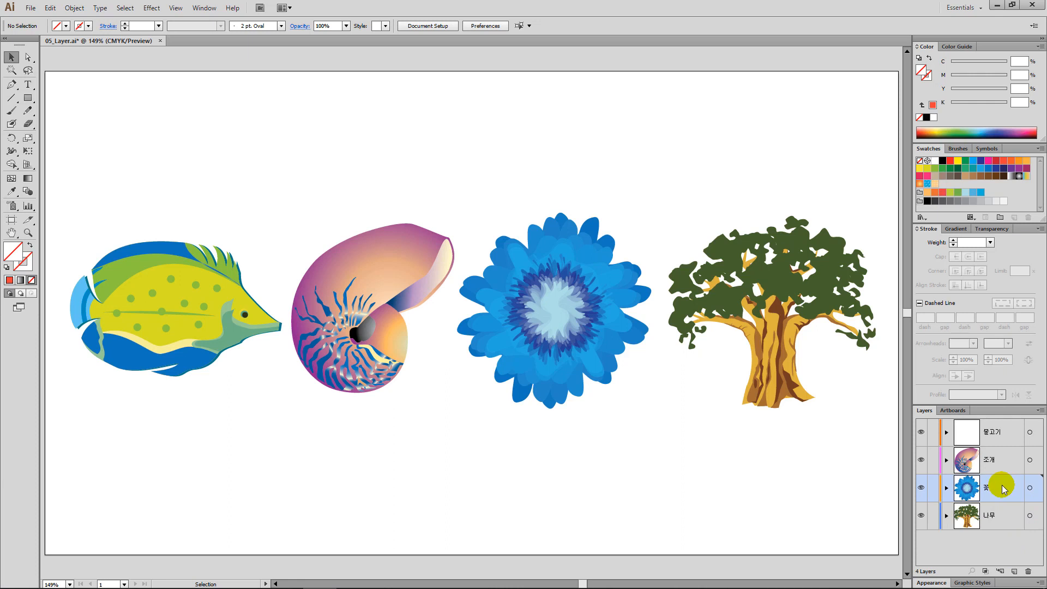
{"action": "left_click_drag", "start_coordinate": [1003, 488], "coordinate": [1014, 570]}
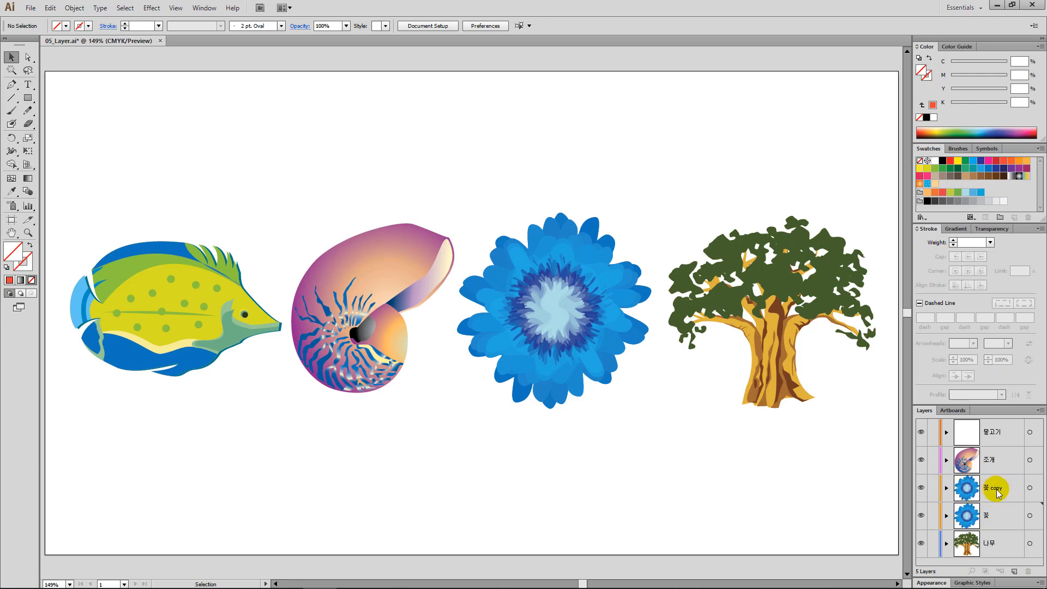
{"action": "left_click", "coordinate": [1012, 493]}
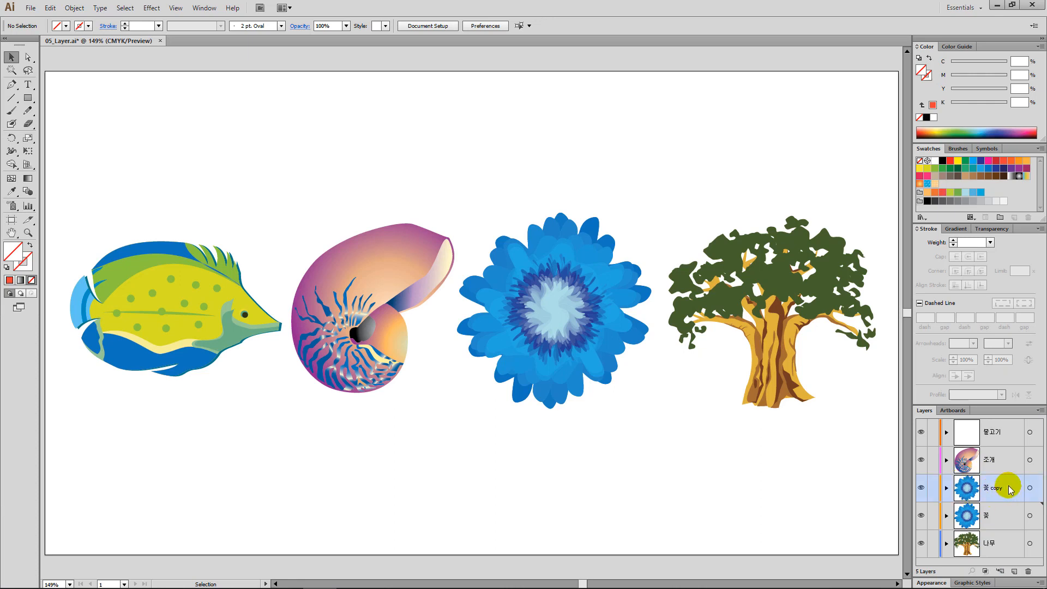
{"action": "left_click_drag", "start_coordinate": [1011, 489], "coordinate": [1027, 571]}
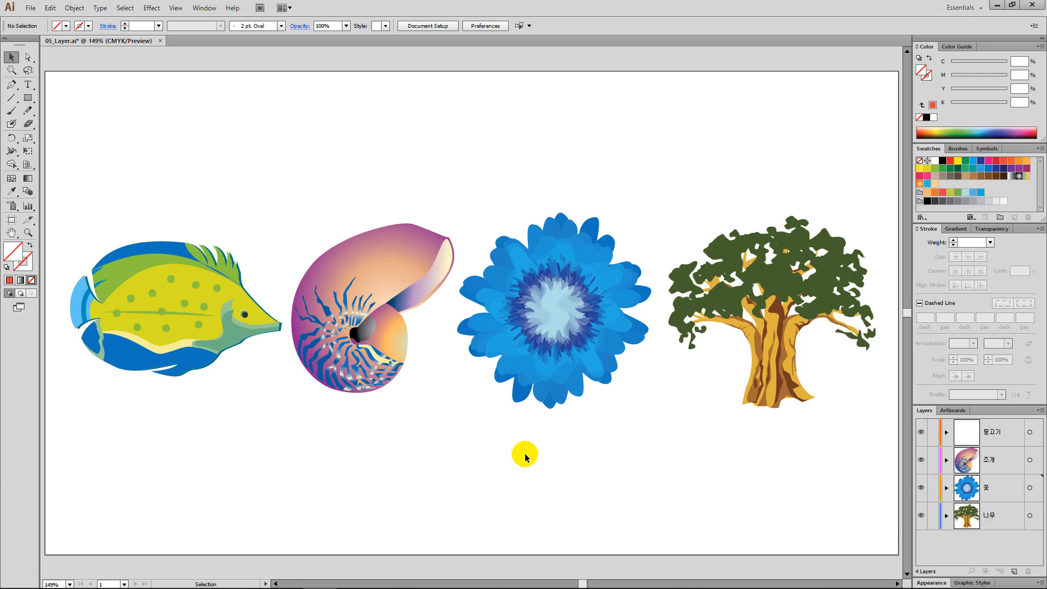
- Overlap the artwork around the shell: fish at about X 11.5, Y 6.7 cm, flower X 18.9, Y 9.5, tree X 16.6, Y 13.6; collapse 나무
{"action": "left_click", "coordinate": [466, 445]}
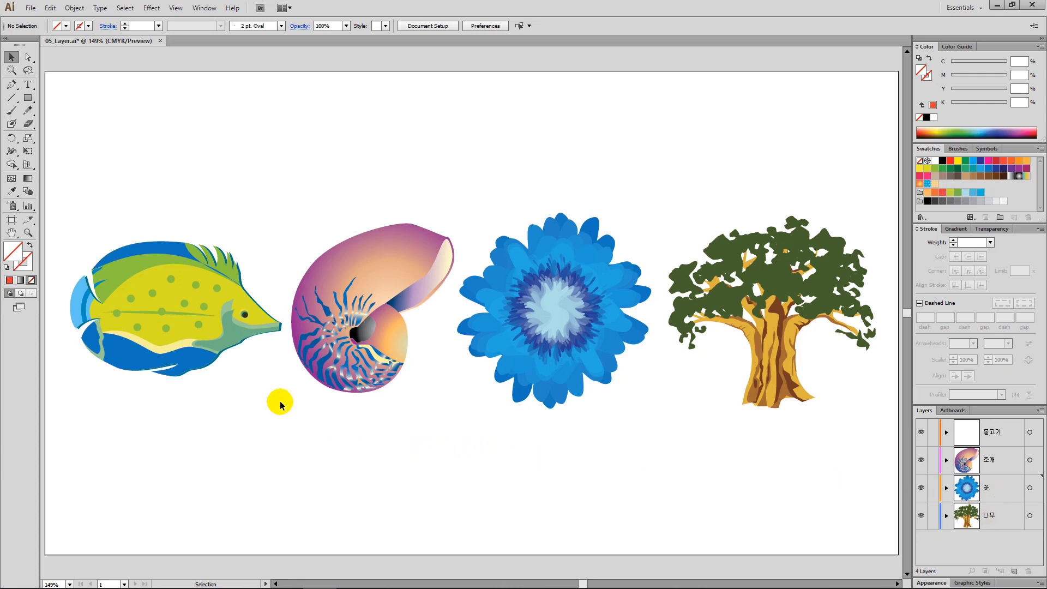
{"action": "left_click", "coordinate": [193, 313]}
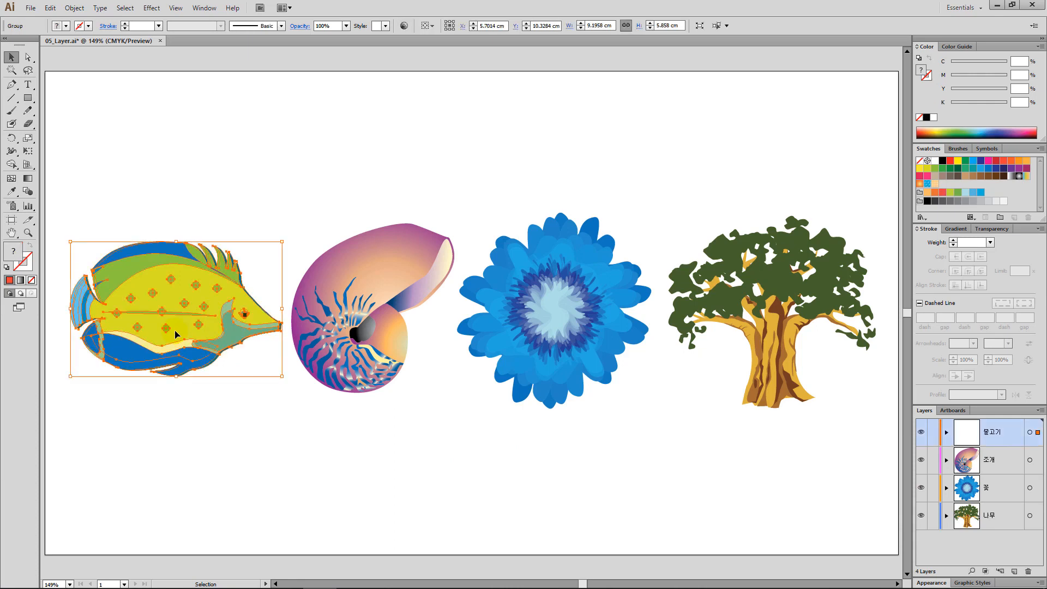
{"action": "left_click_drag", "start_coordinate": [191, 327], "coordinate": [324, 245]}
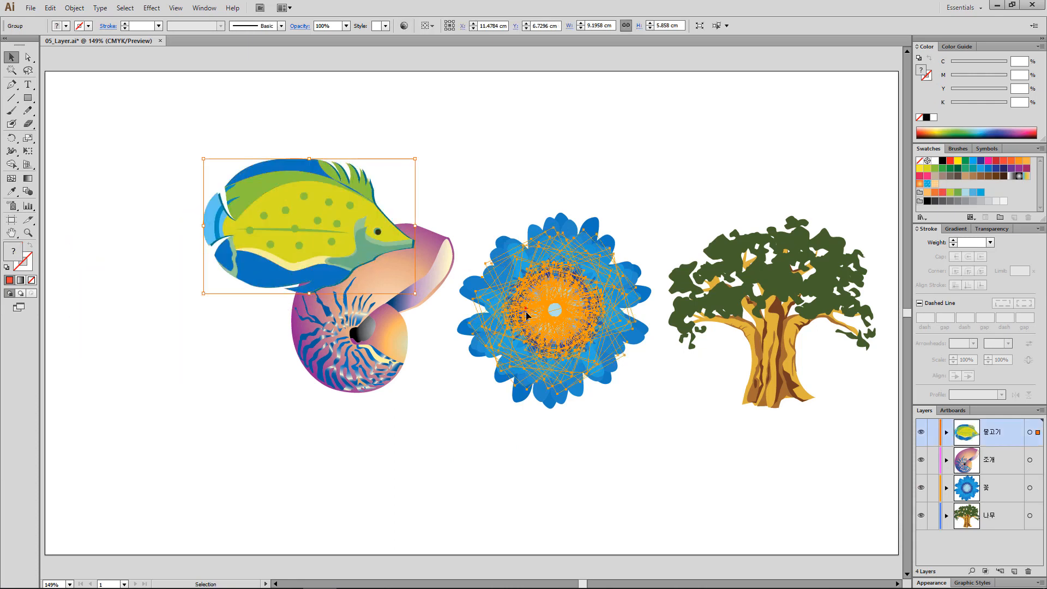
{"action": "left_click_drag", "start_coordinate": [473, 308], "coordinate": [397, 286]}
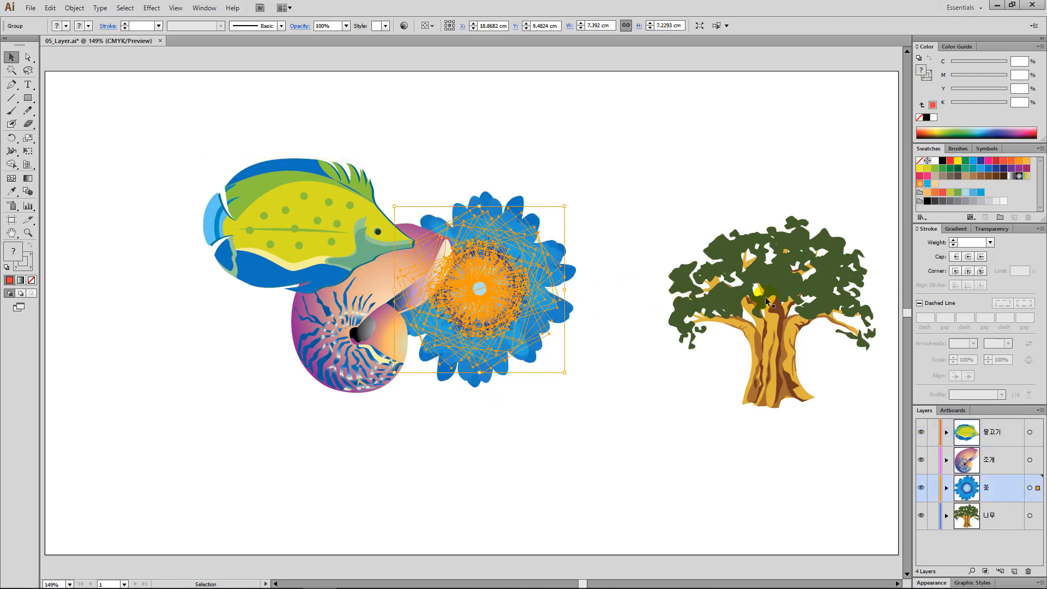
{"action": "left_click_drag", "start_coordinate": [766, 297], "coordinate": [423, 370]}
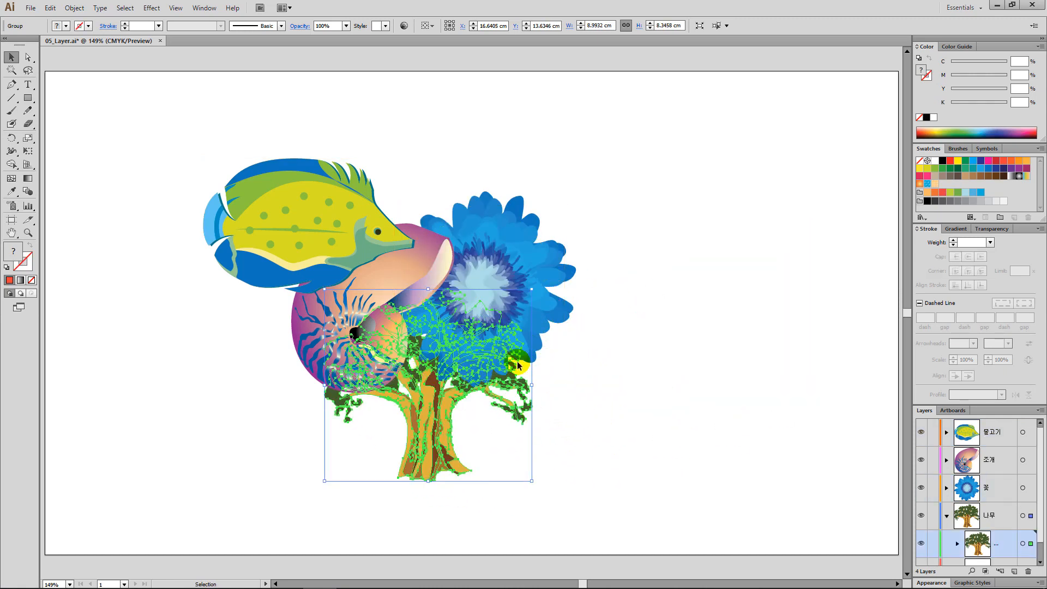
{"action": "left_click", "coordinate": [680, 276]}
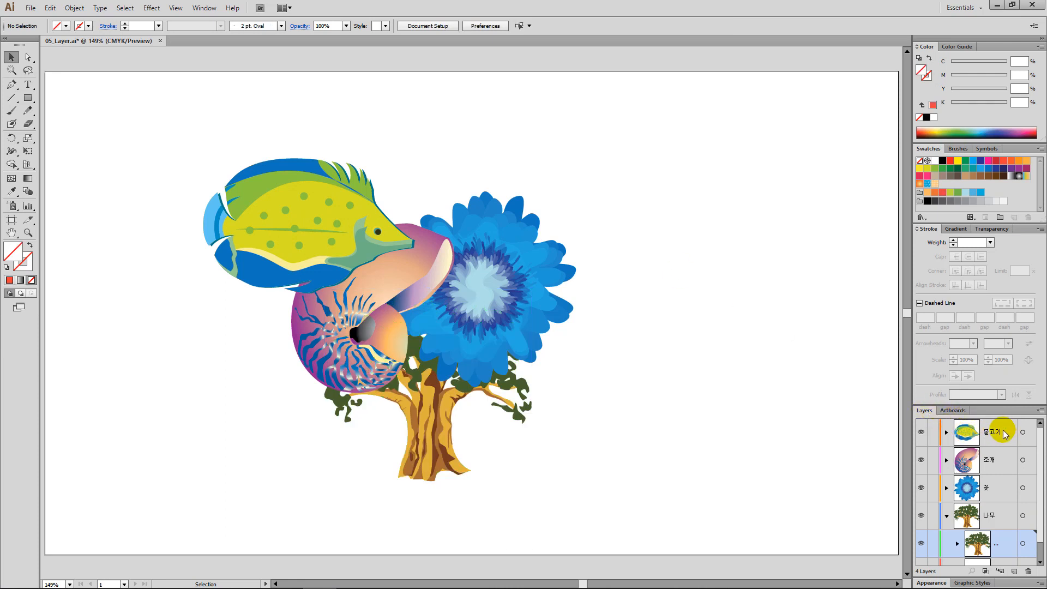
{"action": "left_click", "coordinate": [947, 516]}
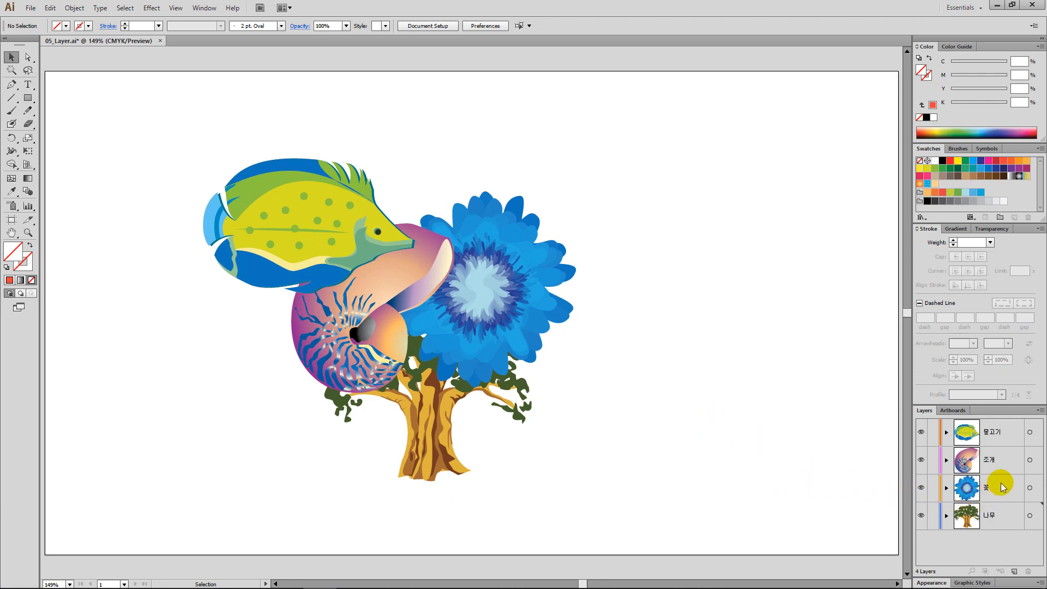
- Reorder the layers by moving 물고기 to the bottom of the stack and 나무 to the top, above 조개
{"action": "left_click_drag", "start_coordinate": [1009, 449], "coordinate": [1004, 534]}
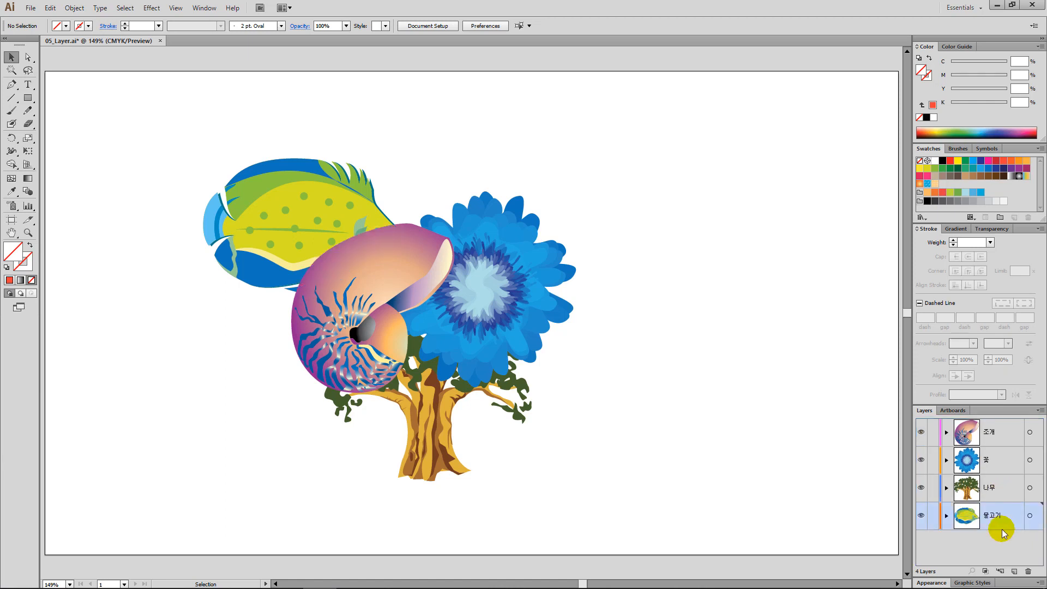
{"action": "left_click", "coordinate": [1001, 488]}
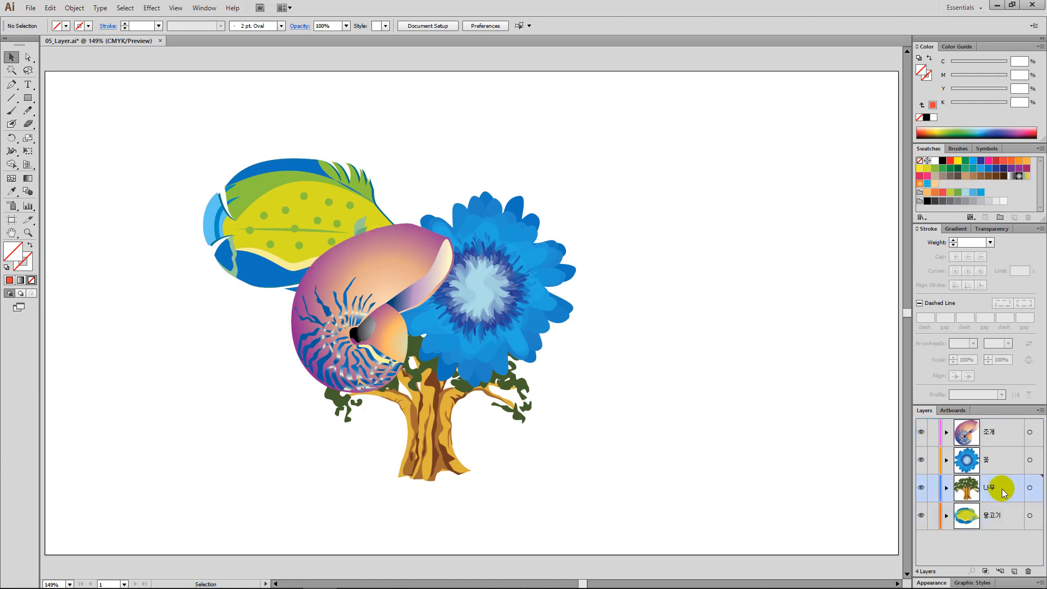
{"action": "left_click_drag", "start_coordinate": [1002, 489], "coordinate": [1004, 423]}
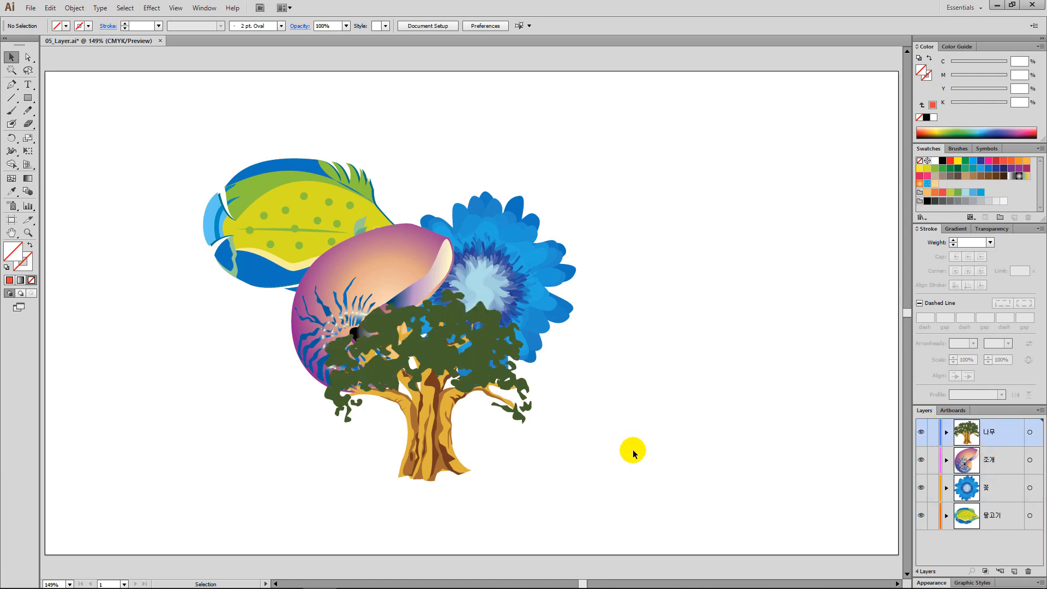